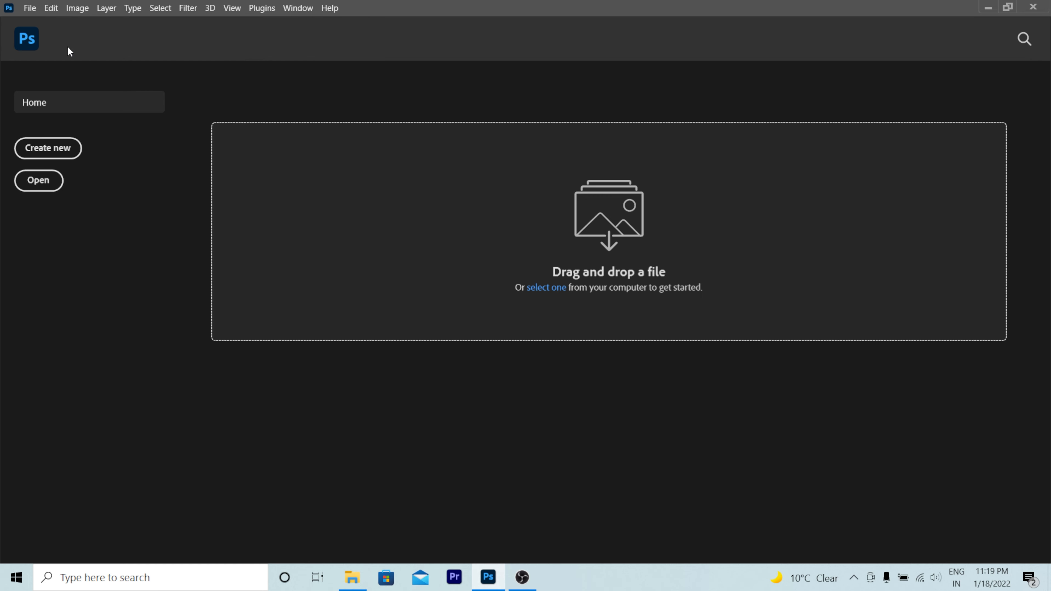
Step: Start a new document and browse the preset categories, ending with the Film & Video HDTV 1080p preset
click(32, 15)
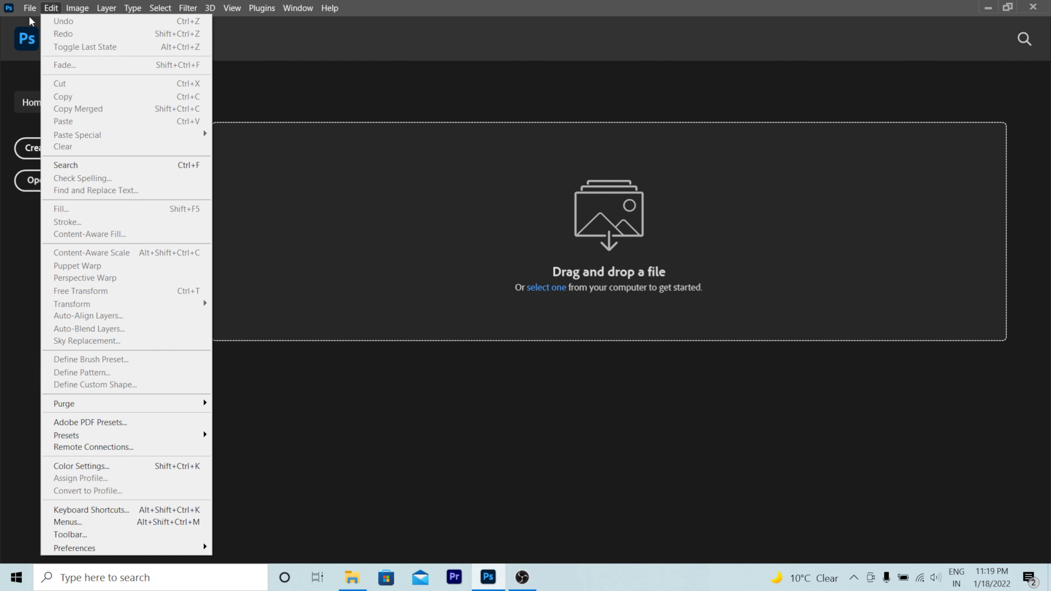
click(34, 23)
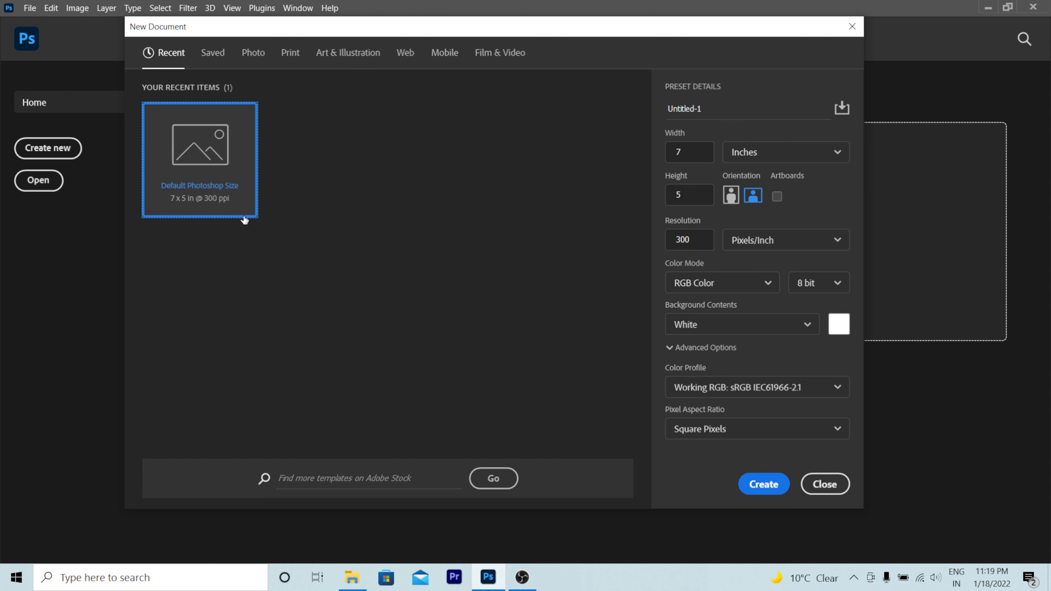
click(212, 58)
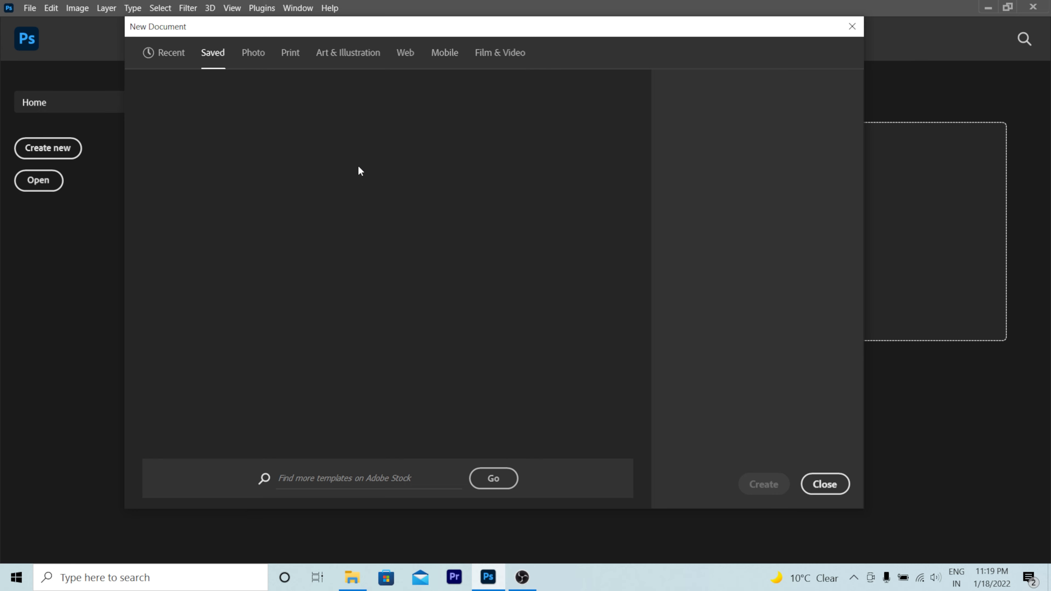
click(252, 53)
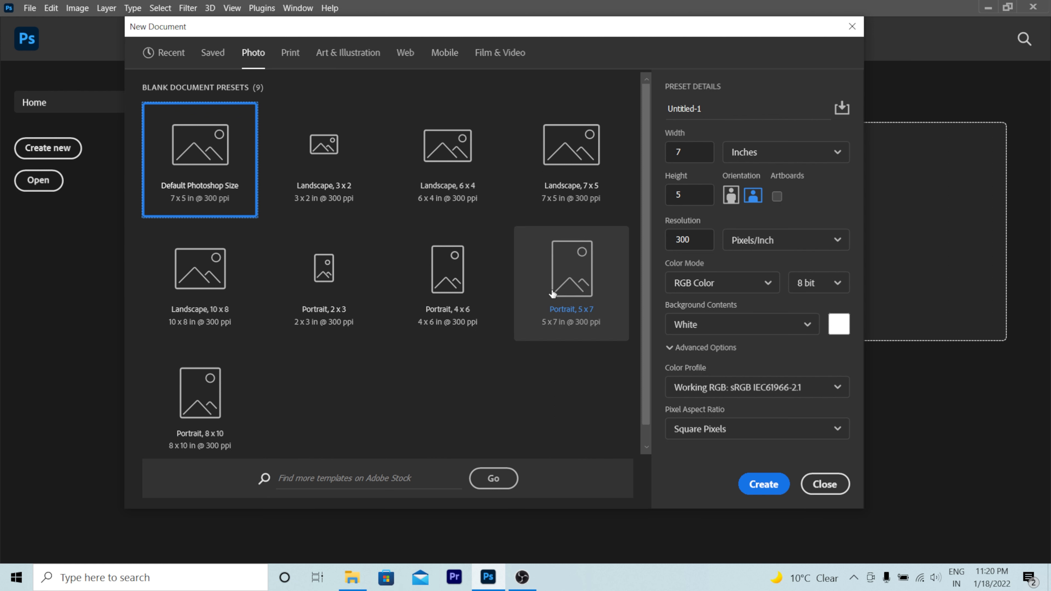
click(566, 182)
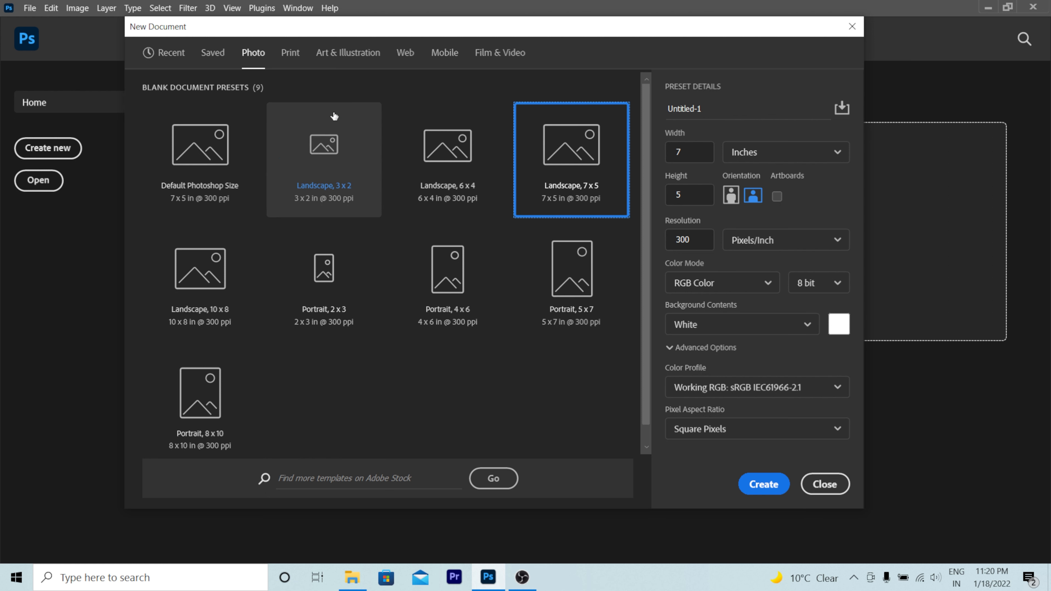
click(291, 53)
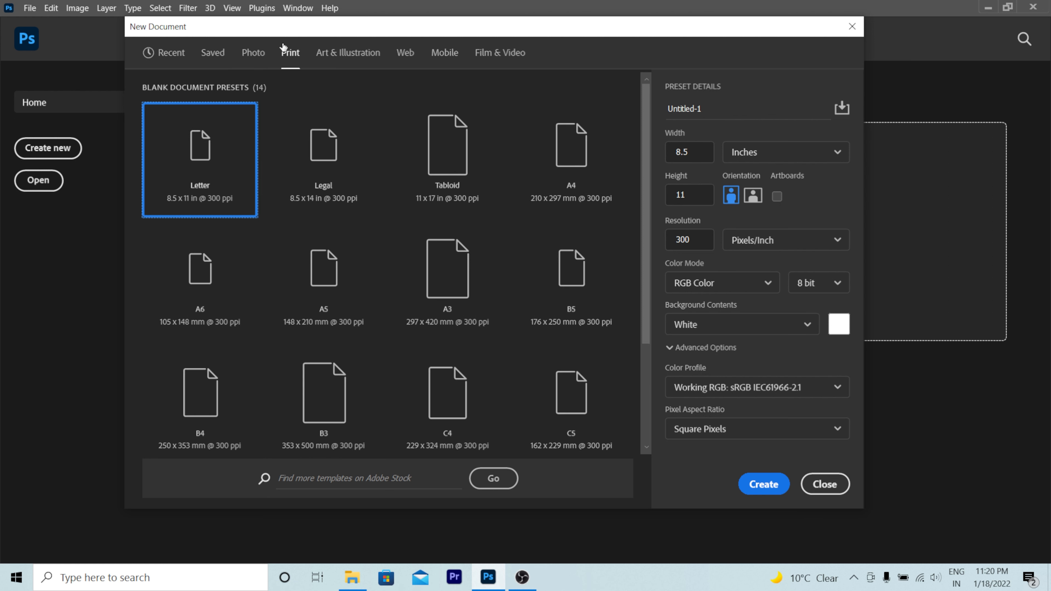
click(342, 57)
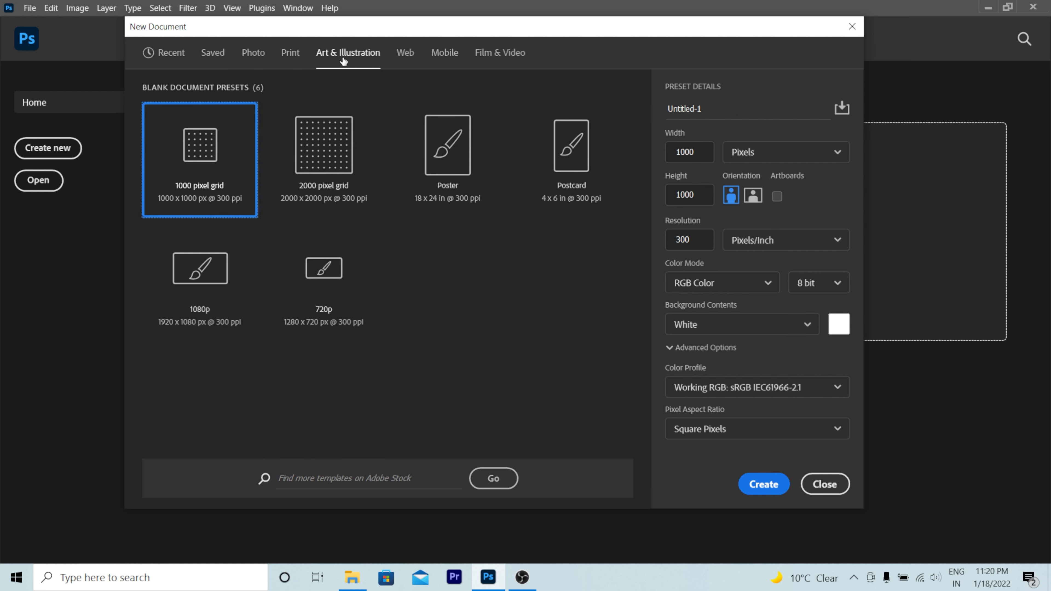
click(404, 53)
click(451, 61)
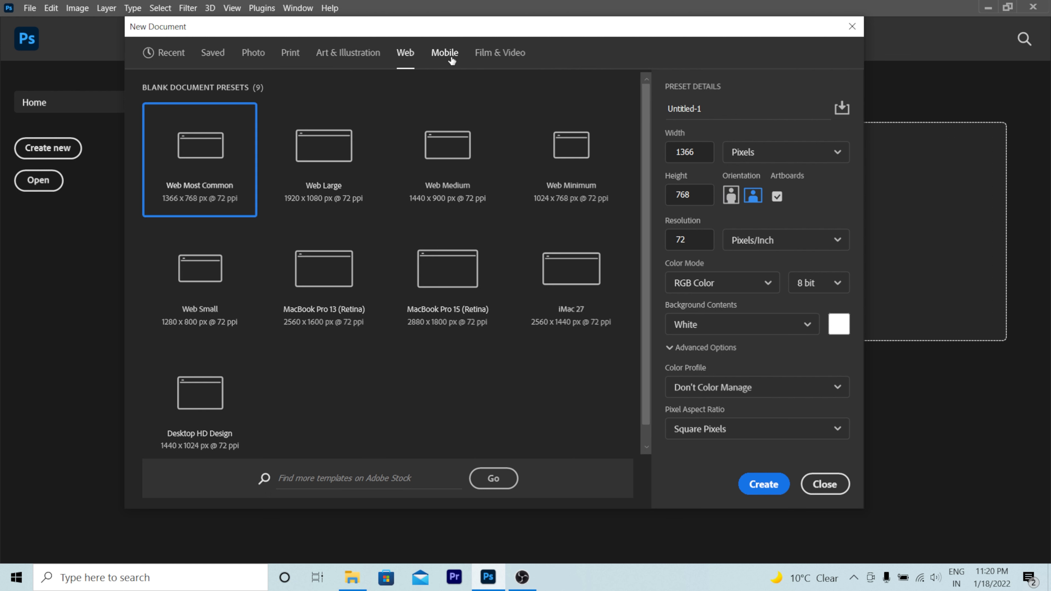
click(505, 63)
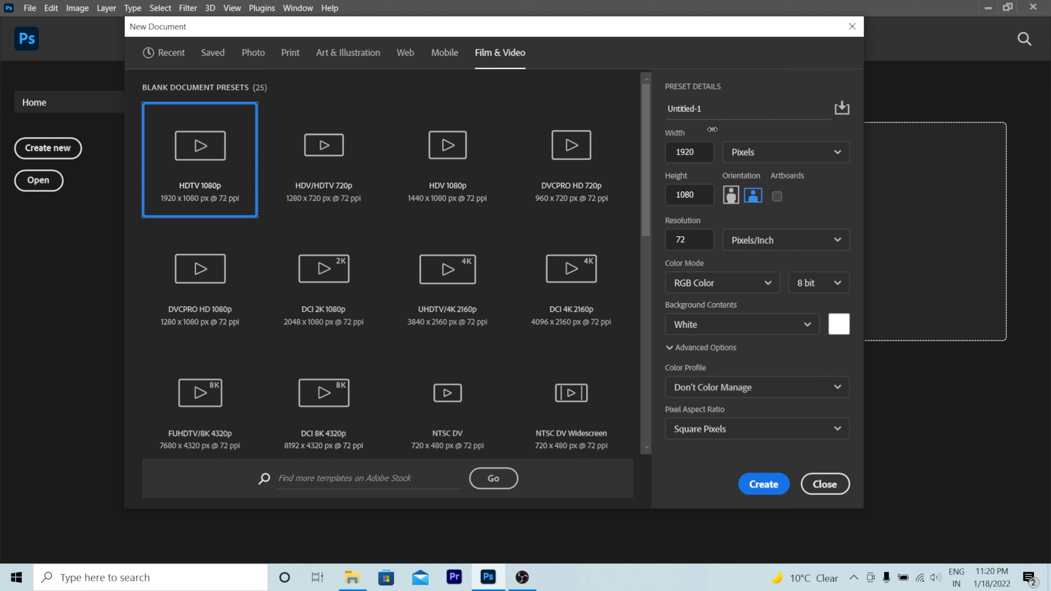
Step: Name the new document Class-01
double_click(718, 111)
click(718, 112)
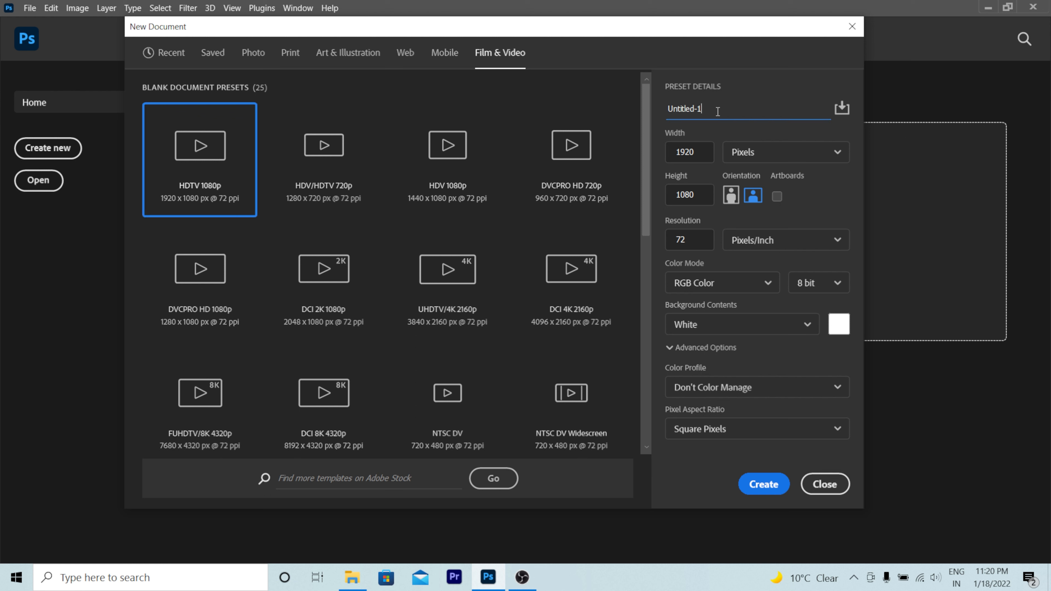
drag(718, 110, 647, 97)
key(BackSpace)
text(Class-01)
Step: Set the document units to Pixels and the orientation to landscape, keeping the resolution in Pixels/Inch
click(798, 156)
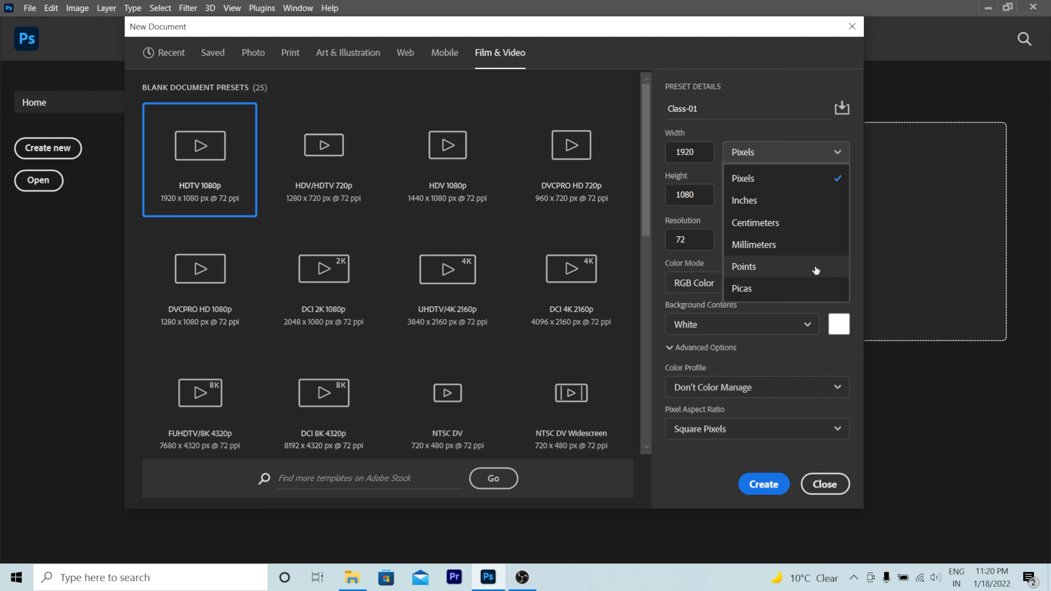
click(793, 180)
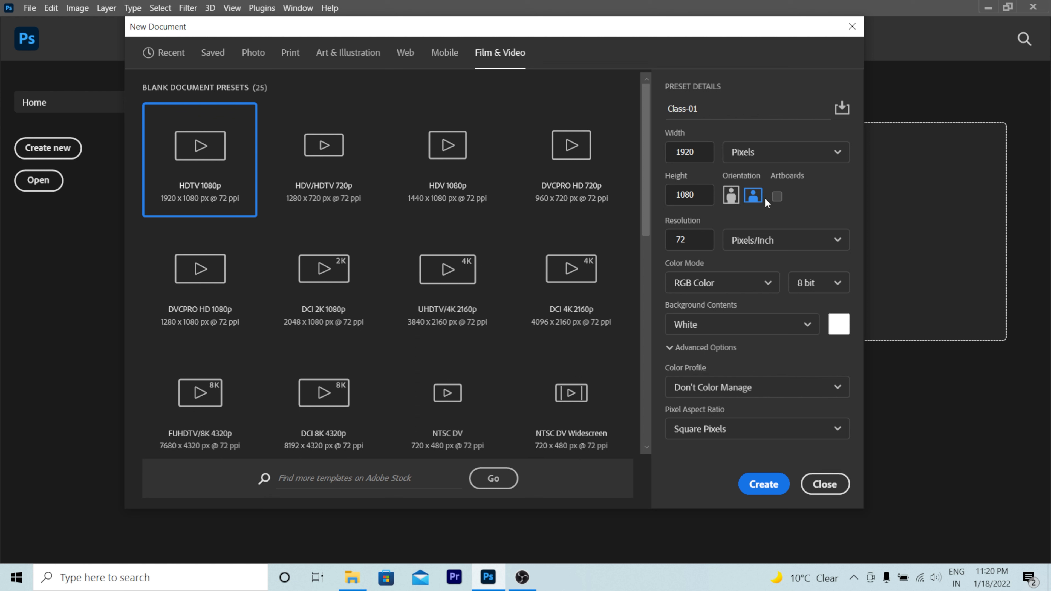
click(731, 198)
click(753, 198)
click(781, 240)
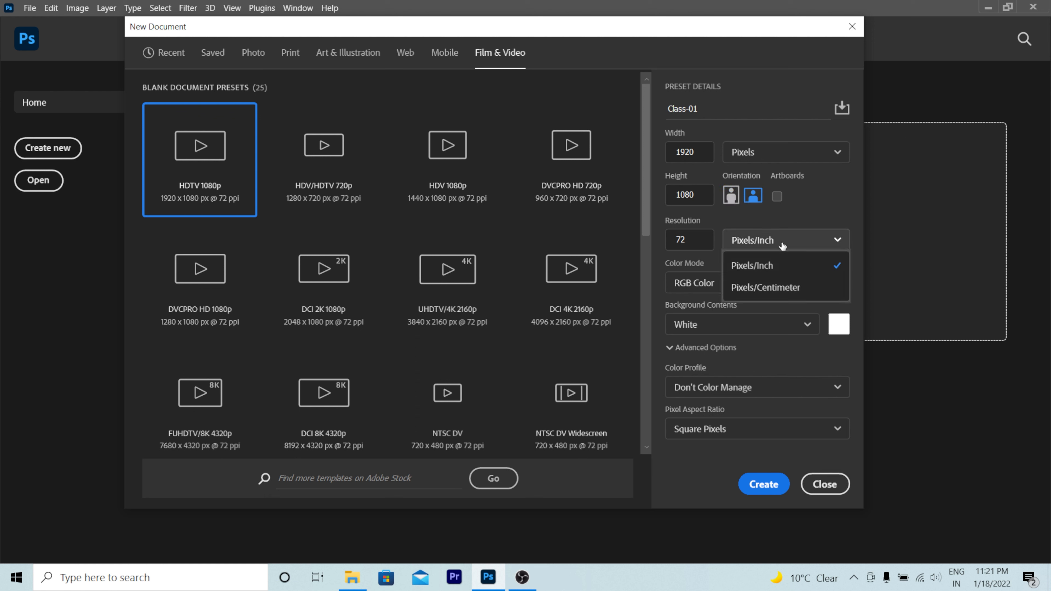
click(781, 241)
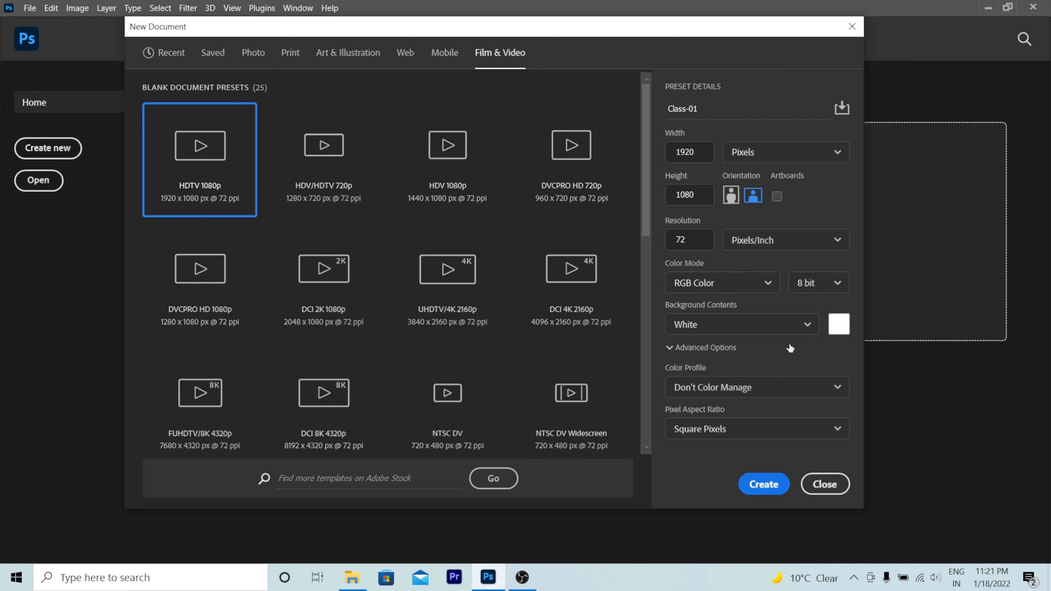
Step: Create the document and hide the guides on its canvas
click(763, 485)
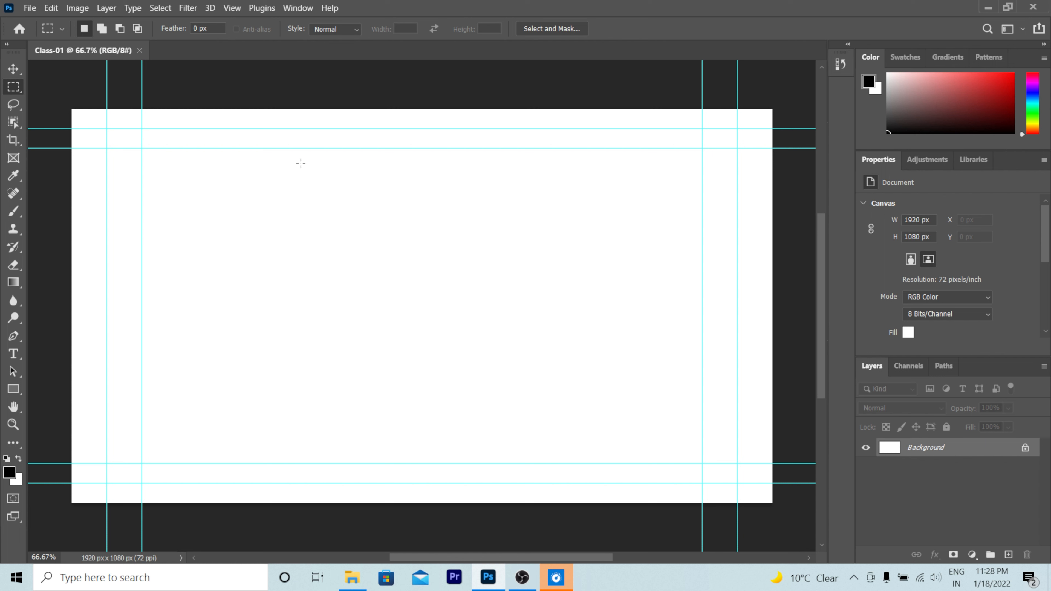
click(231, 8)
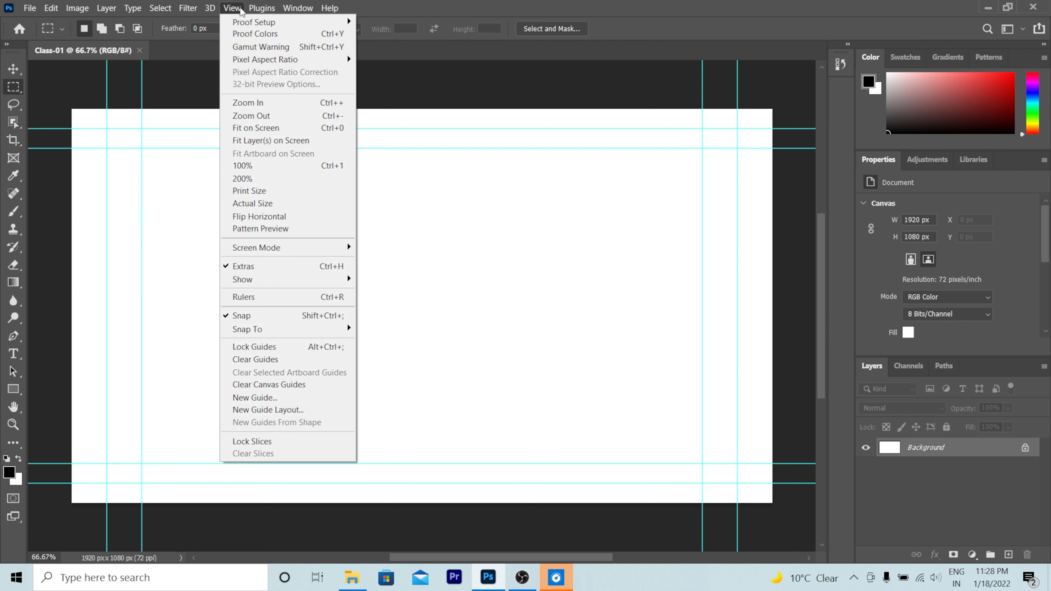
click(284, 269)
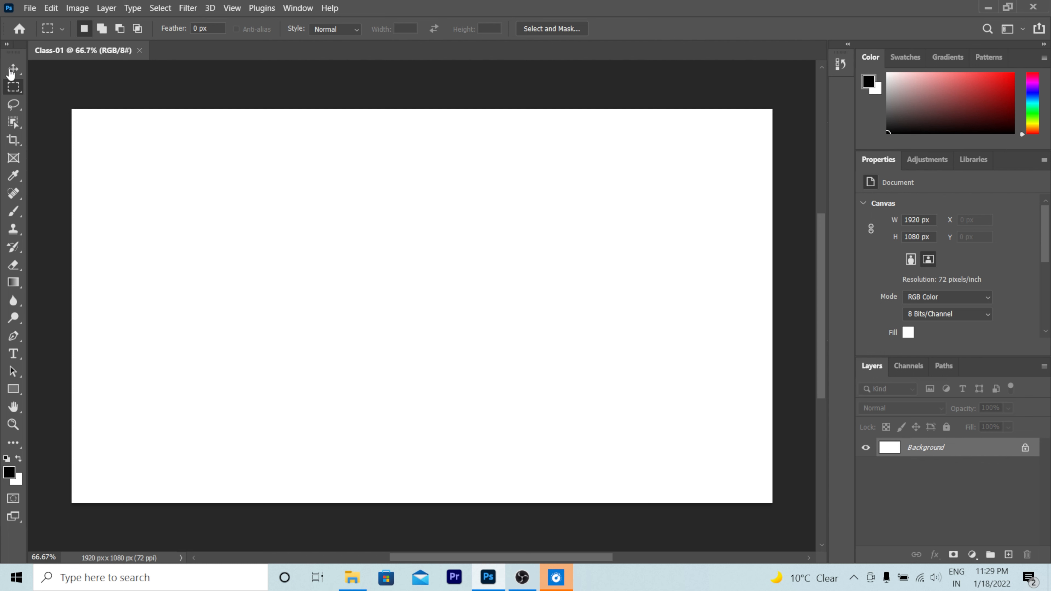
Step: Dock the toolbar beside the panels, activate the Move tool, and return the toolbar to its original edge
drag(9, 61, 814, 61)
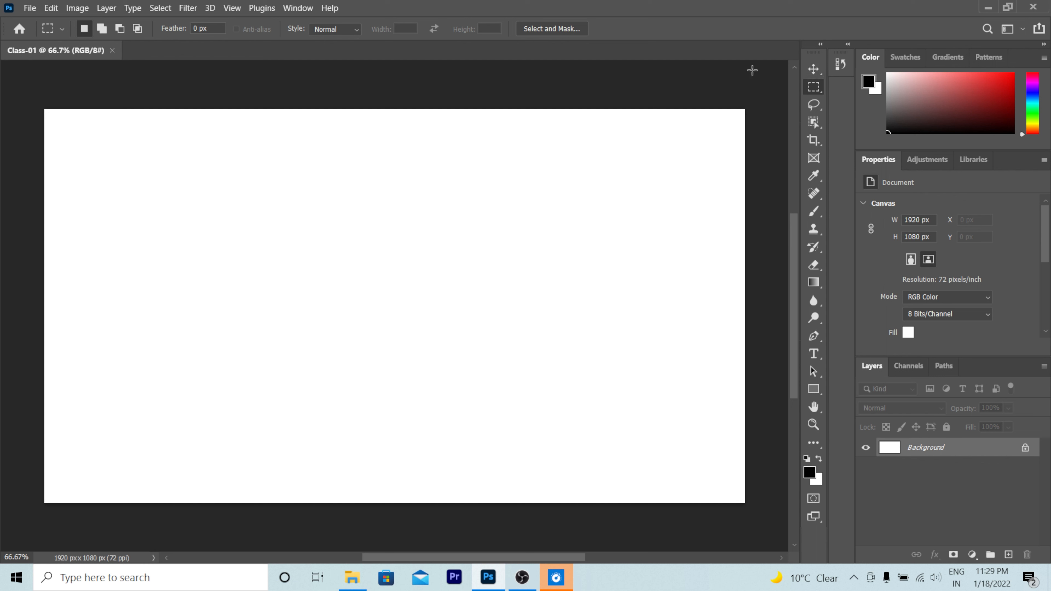
click(812, 66)
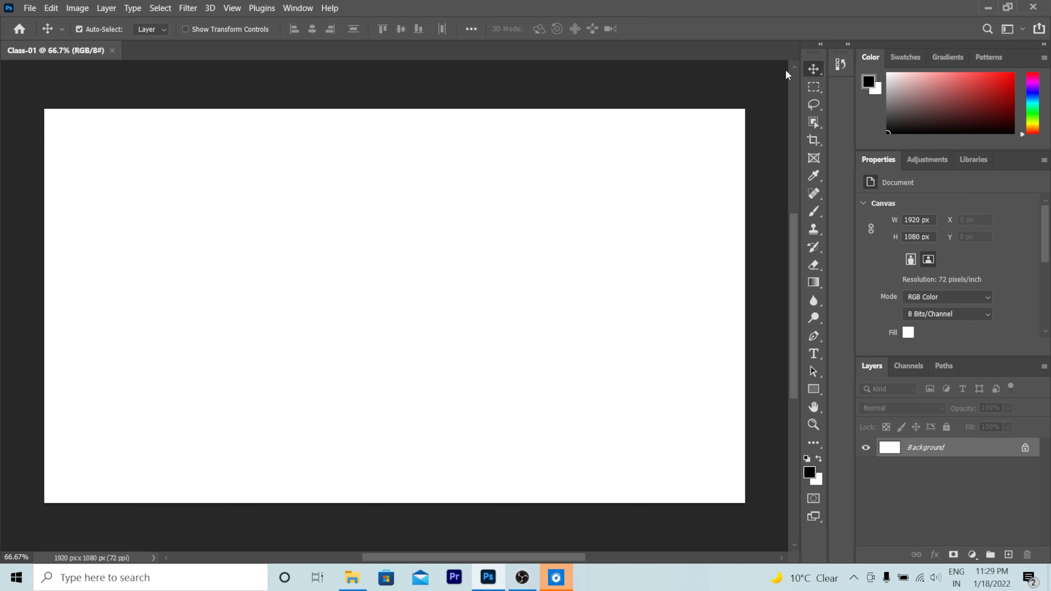
drag(818, 54, 11, 79)
Step: Detach the Swatches, Patterns, Channels and Paths panels so that they float over the canvas
drag(905, 55, 493, 92)
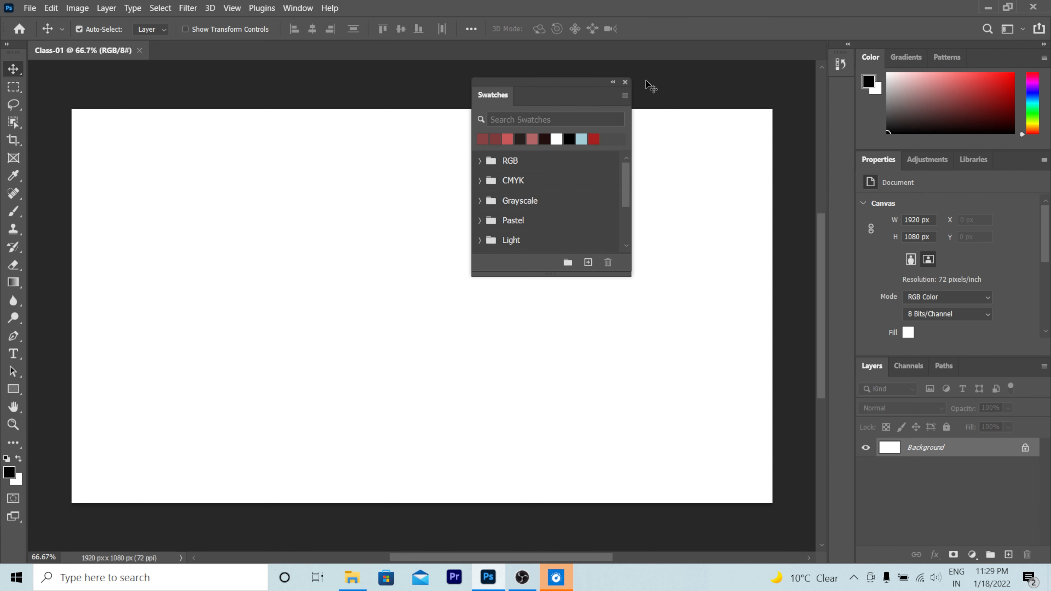
drag(947, 56, 227, 241)
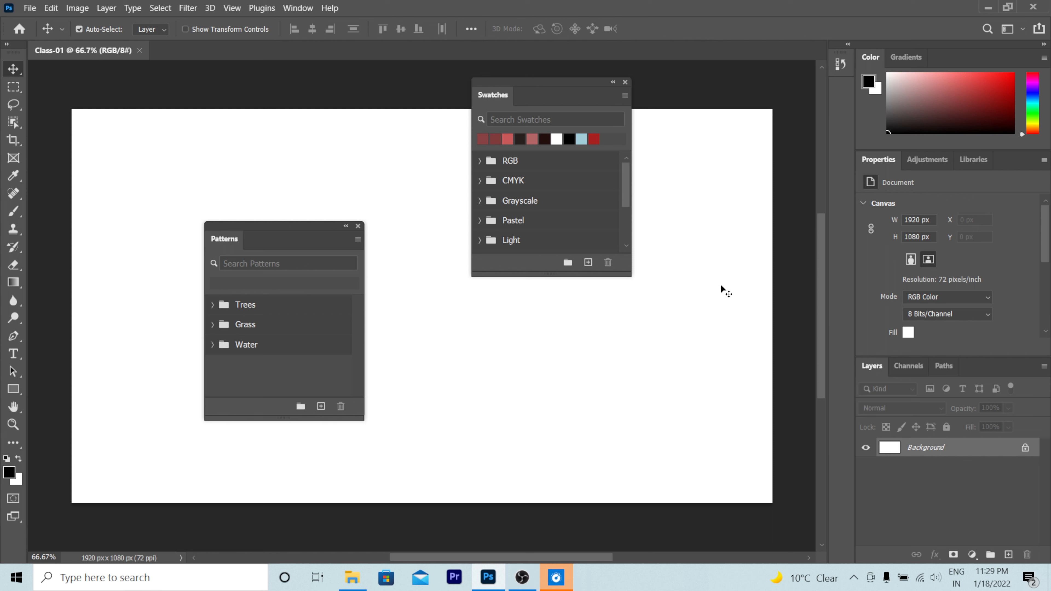
drag(904, 367, 542, 352)
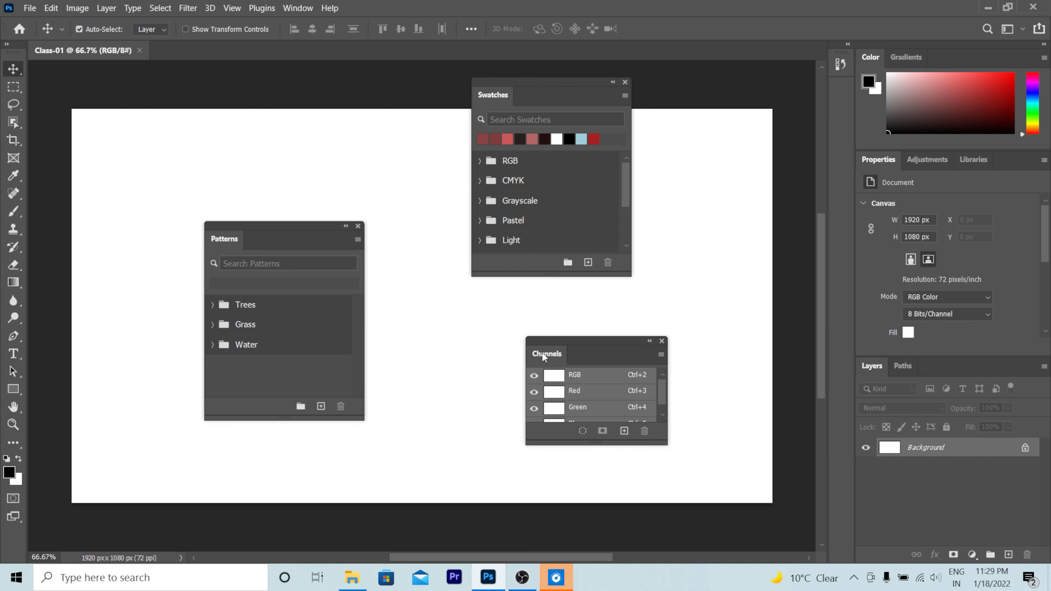
drag(902, 367, 678, 140)
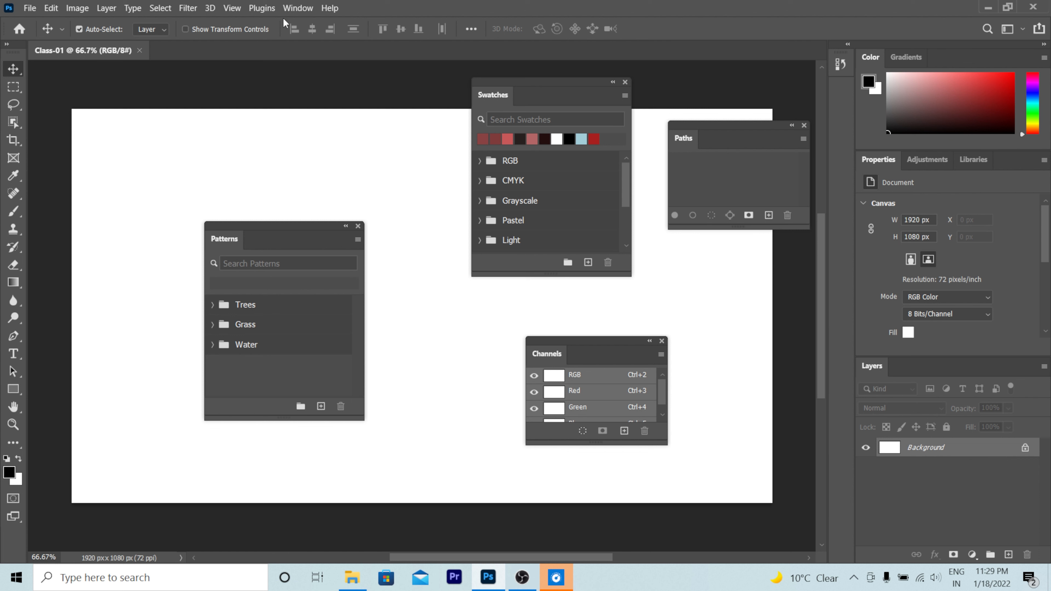
Step: Reset the Essentials workspace to its default panel layout and review the other workspace options
click(305, 16)
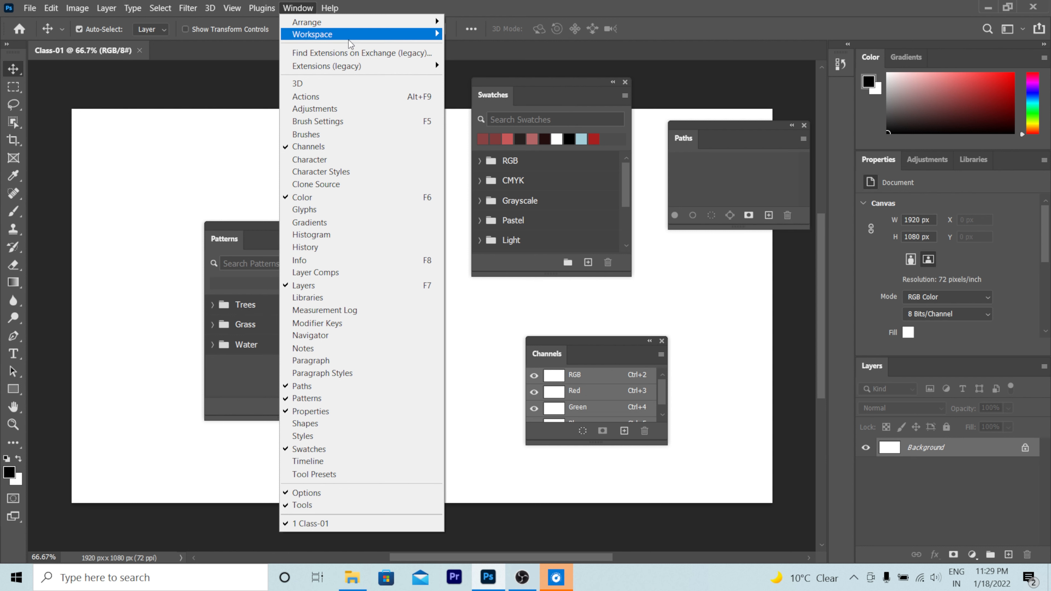
mouse_move(350, 40)
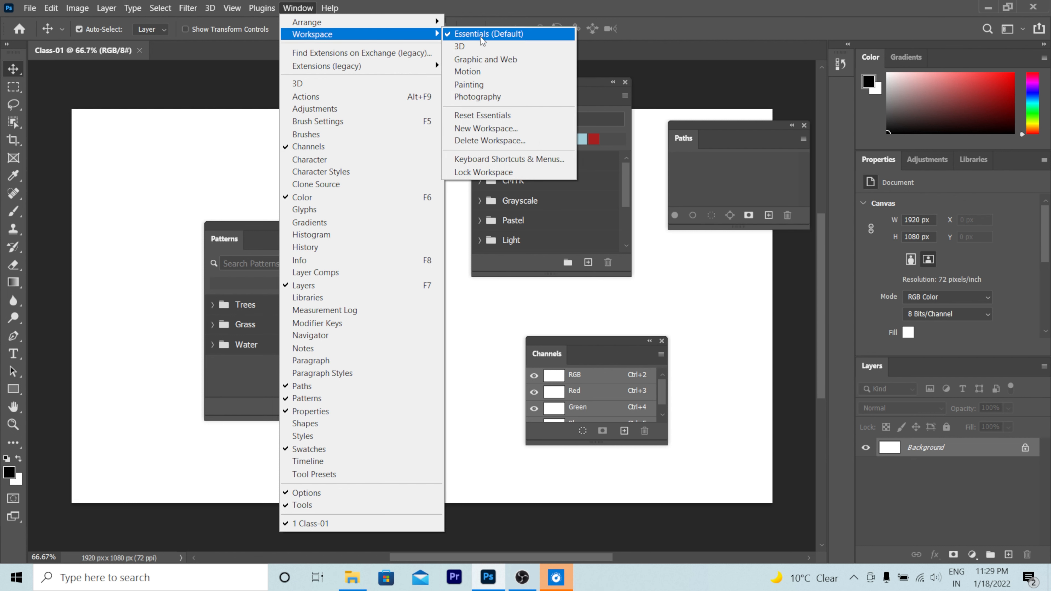
click(522, 117)
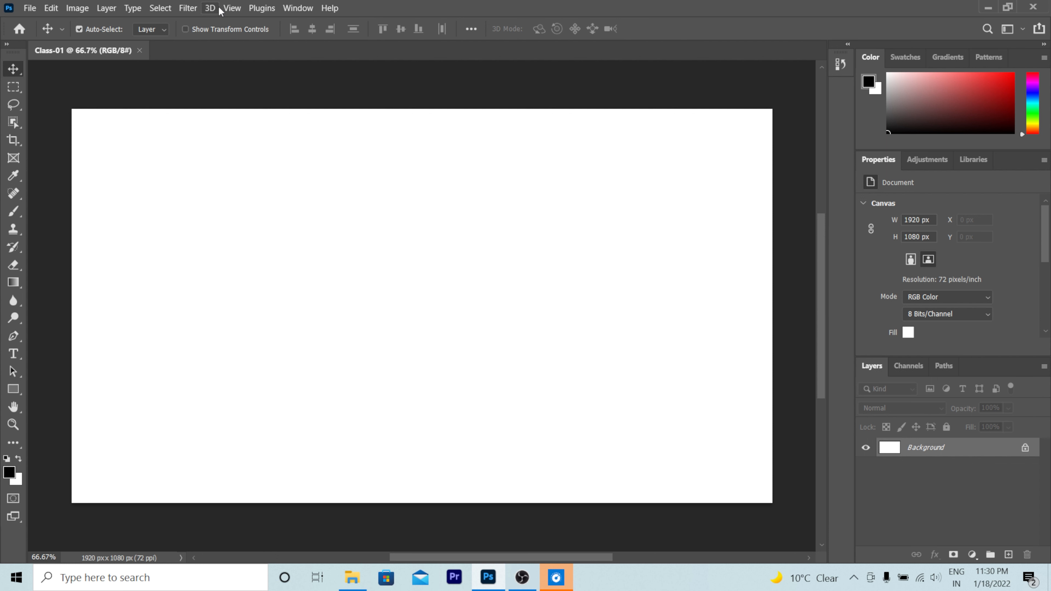
click(299, 9)
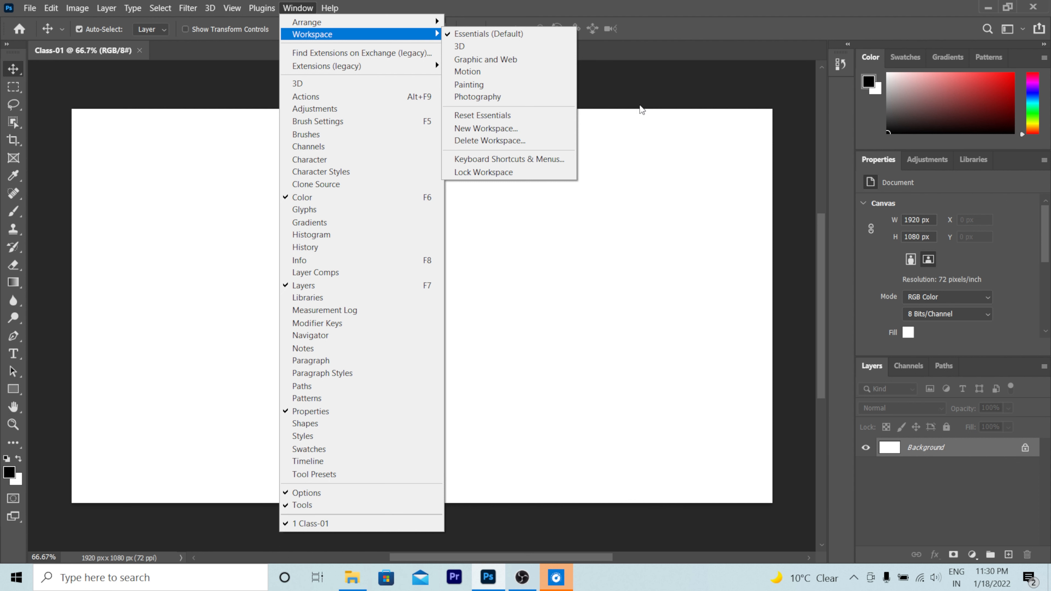
click(640, 108)
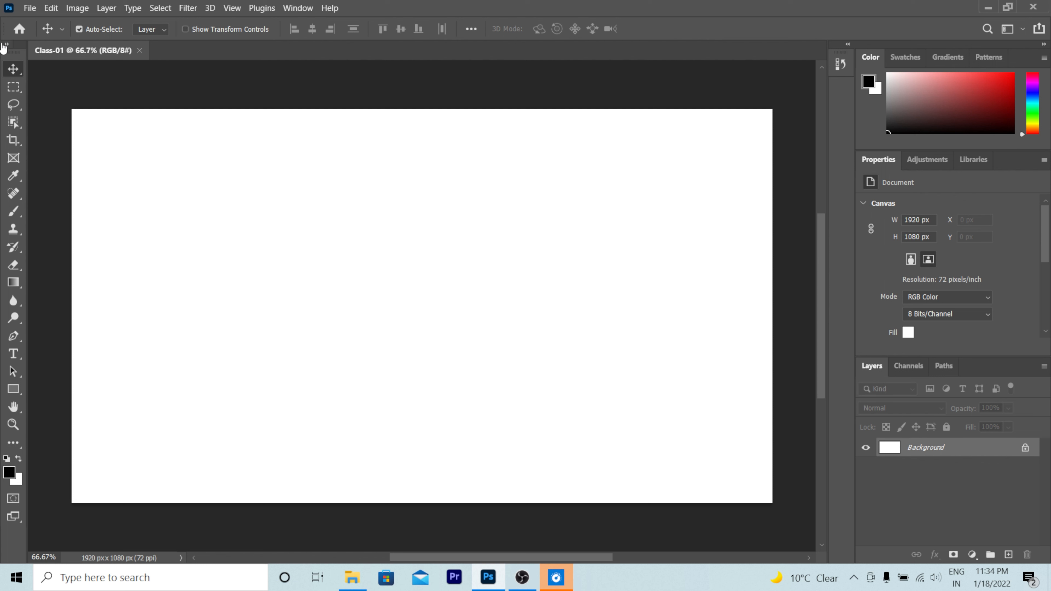
Step: Switch the toolbar between its two-column and single-column layouts, ending with a single column
click(8, 45)
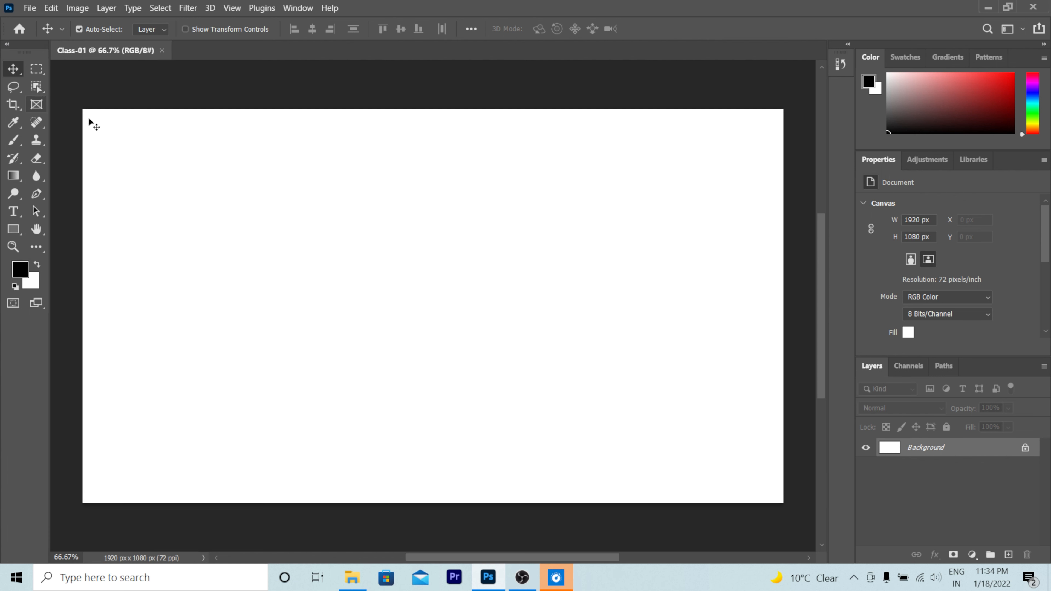
click(7, 44)
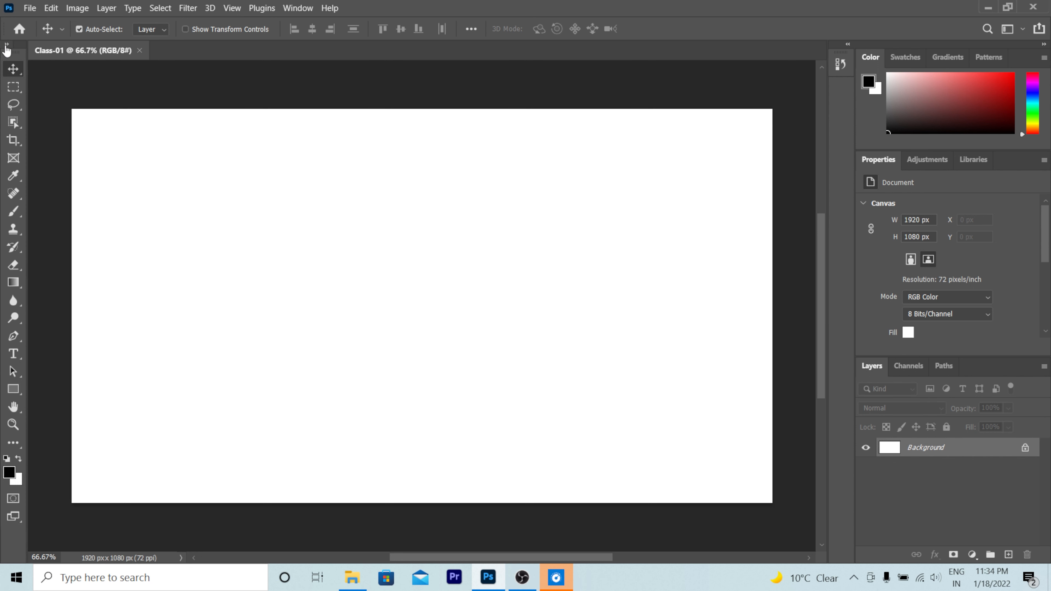
click(7, 45)
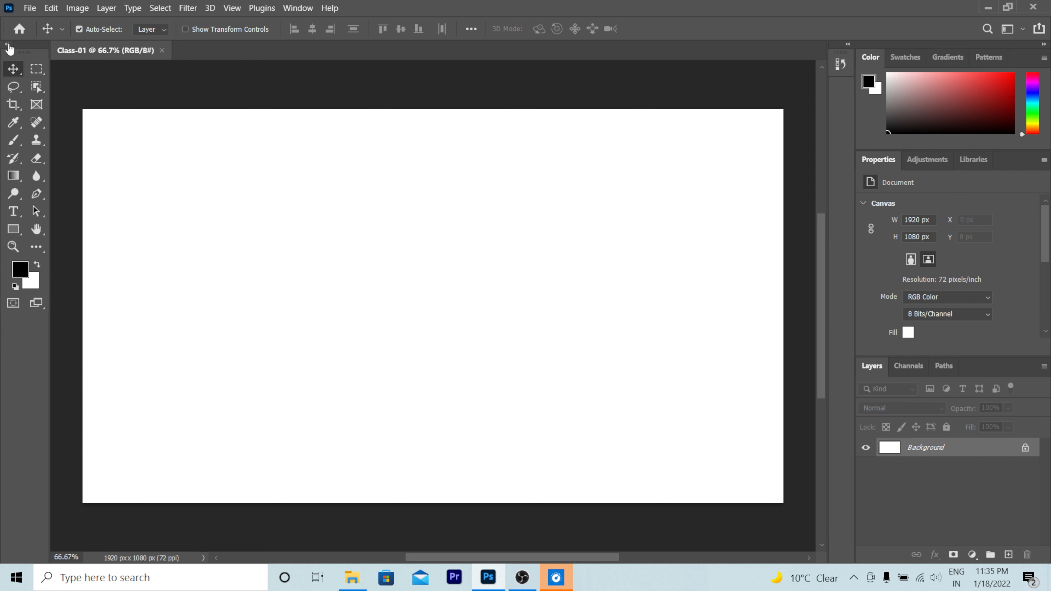
click(8, 43)
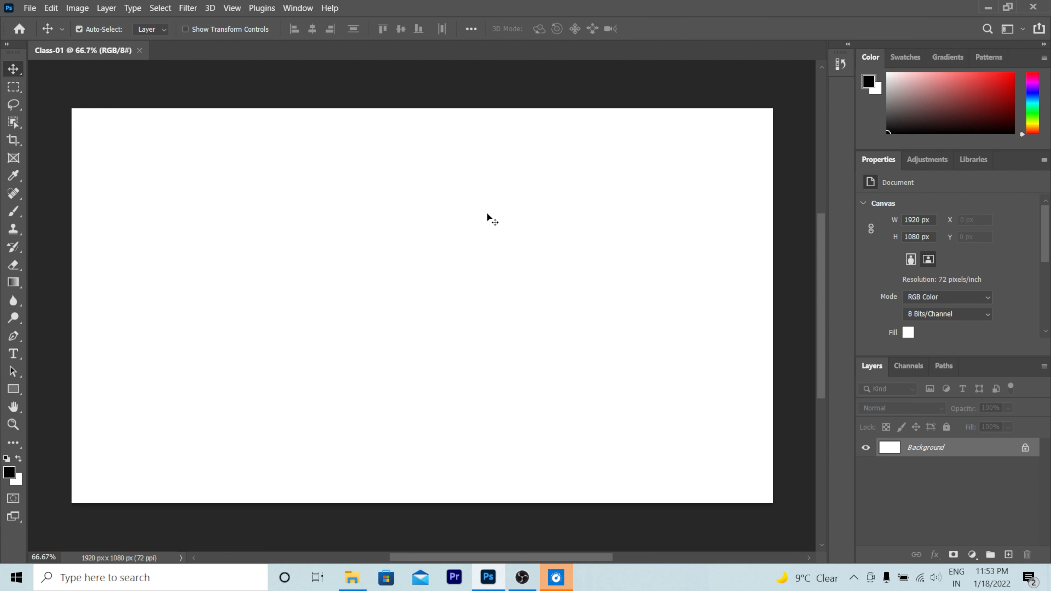
Step: Zoom the canvas in to 100% and back out to 66.67%
key(ctrl+plus)
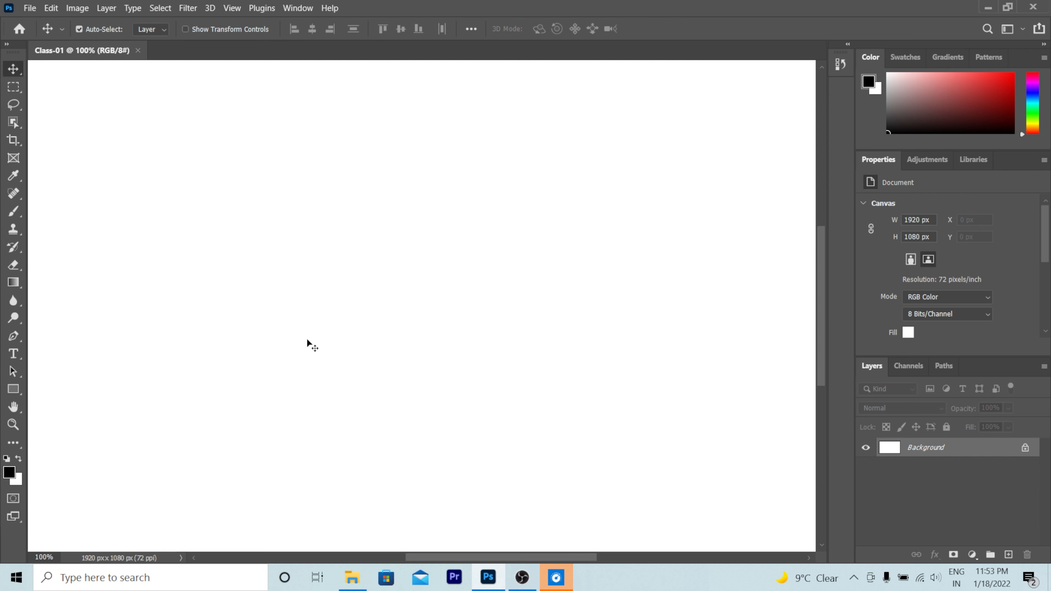
key(ctrl+minus)
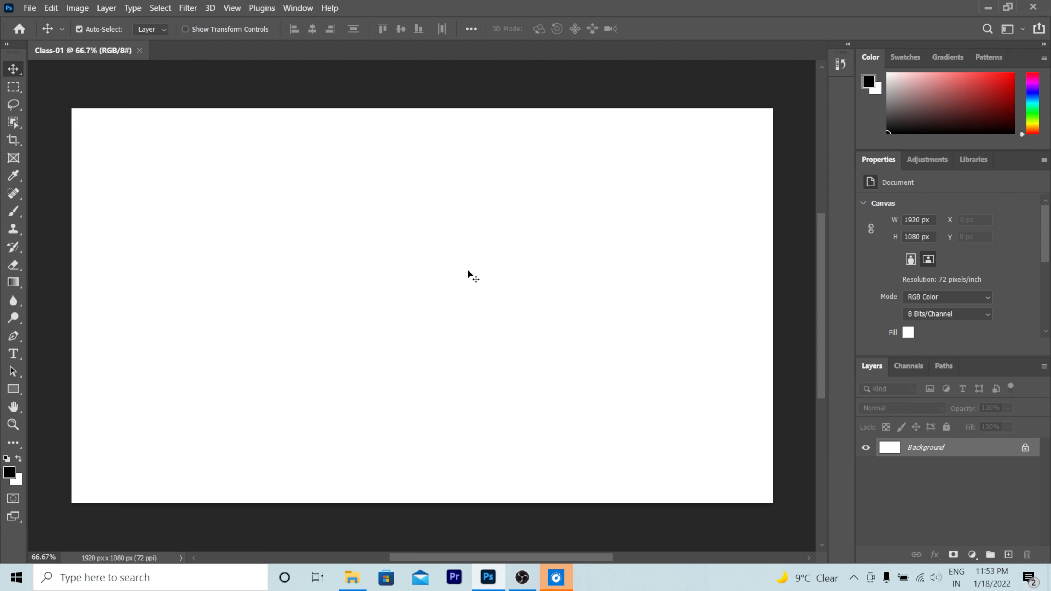
key(ctrl)
key(ctrl+plus)
key(ctrl+minus)
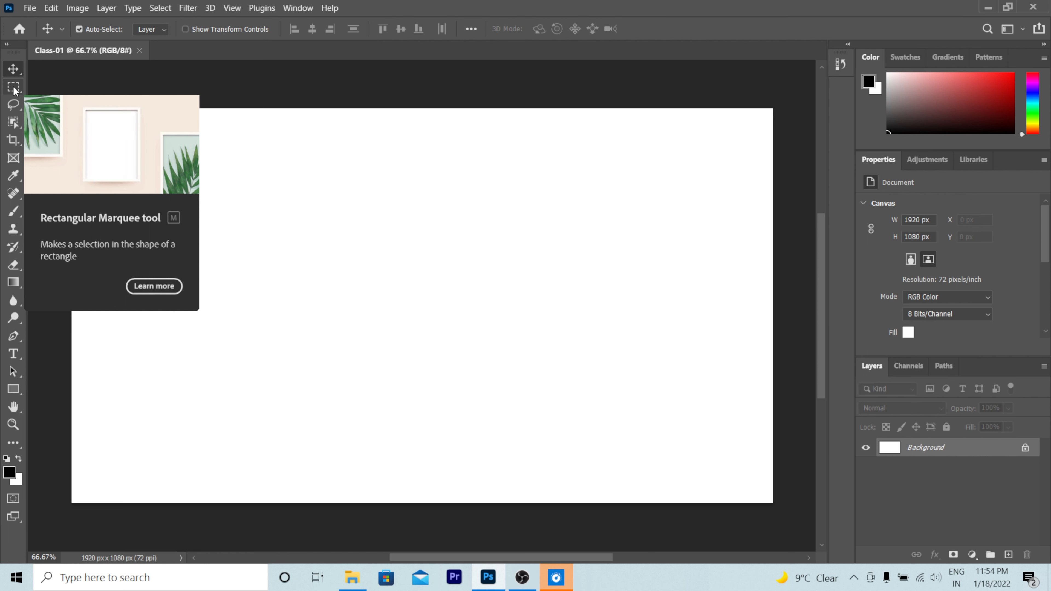
Step: Draw a rectangular marquee selection across the middle of the canvas, shift it slightly upward and deselect it
click(18, 88)
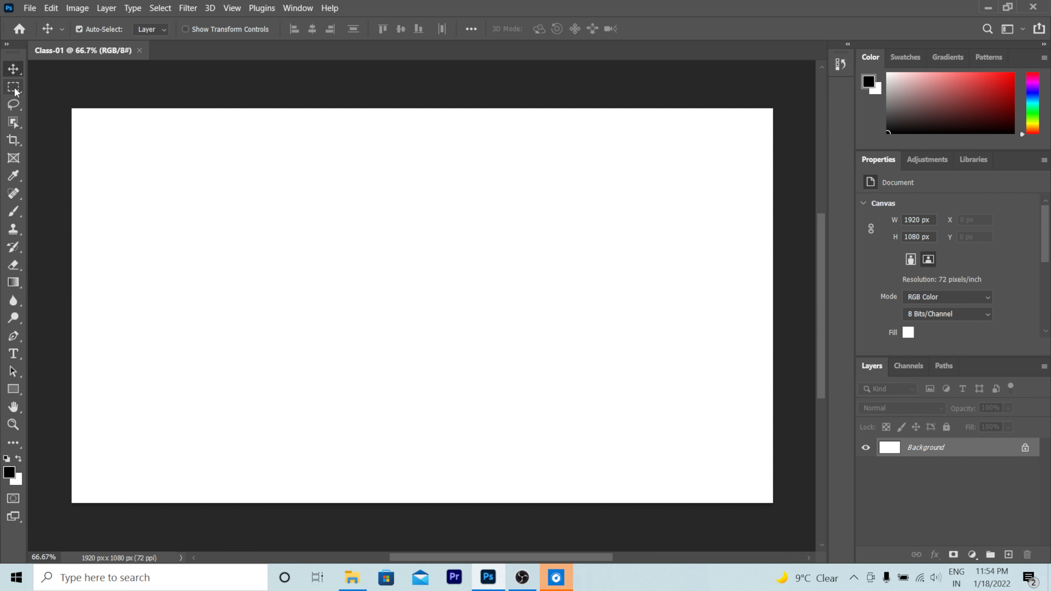
drag(222, 203, 664, 416)
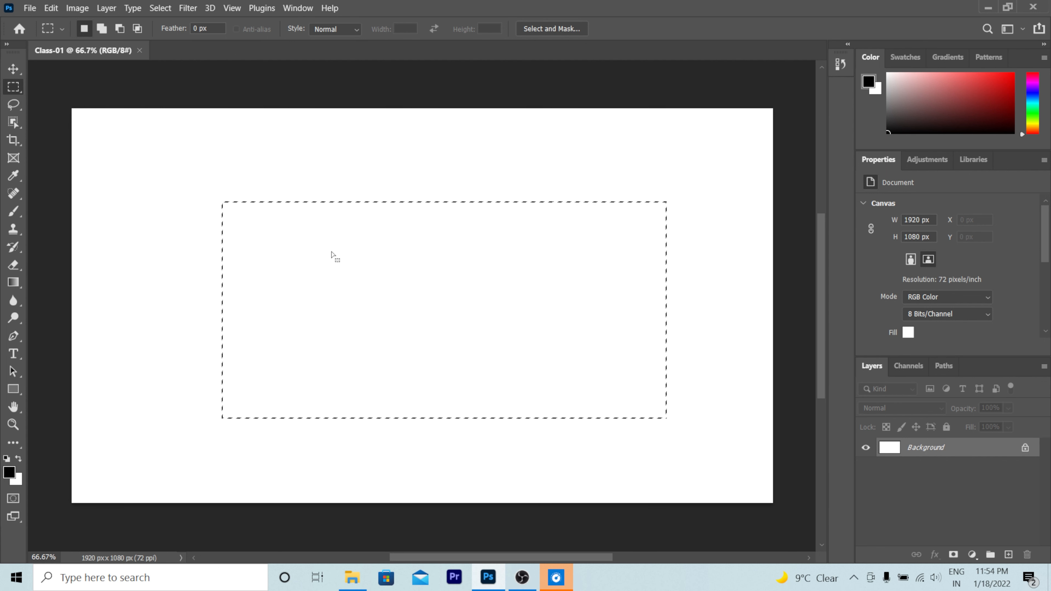
drag(297, 259, 297, 237)
click(12, 69)
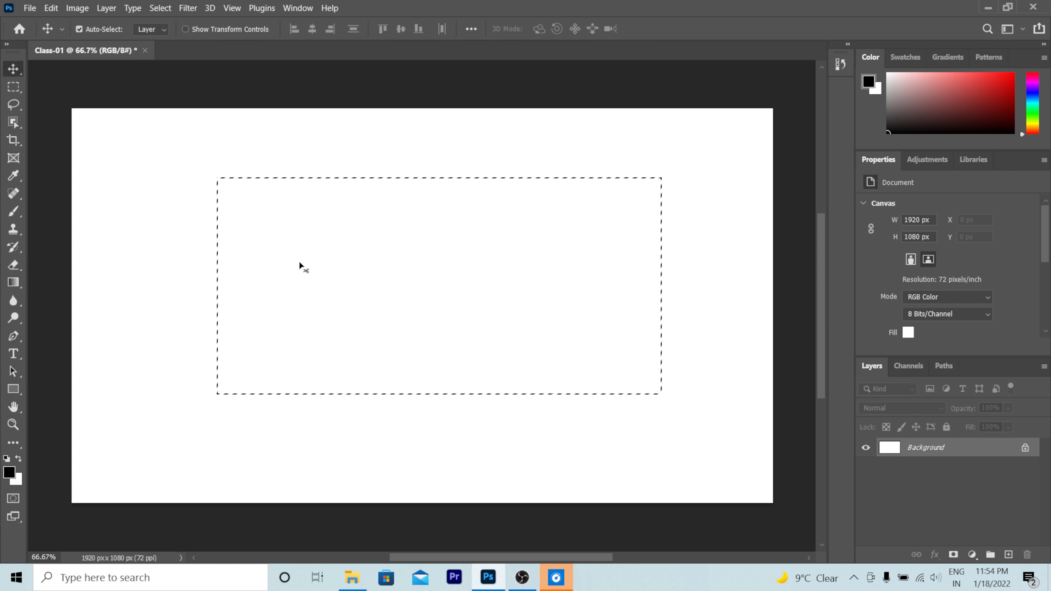
key(ctrl+d)
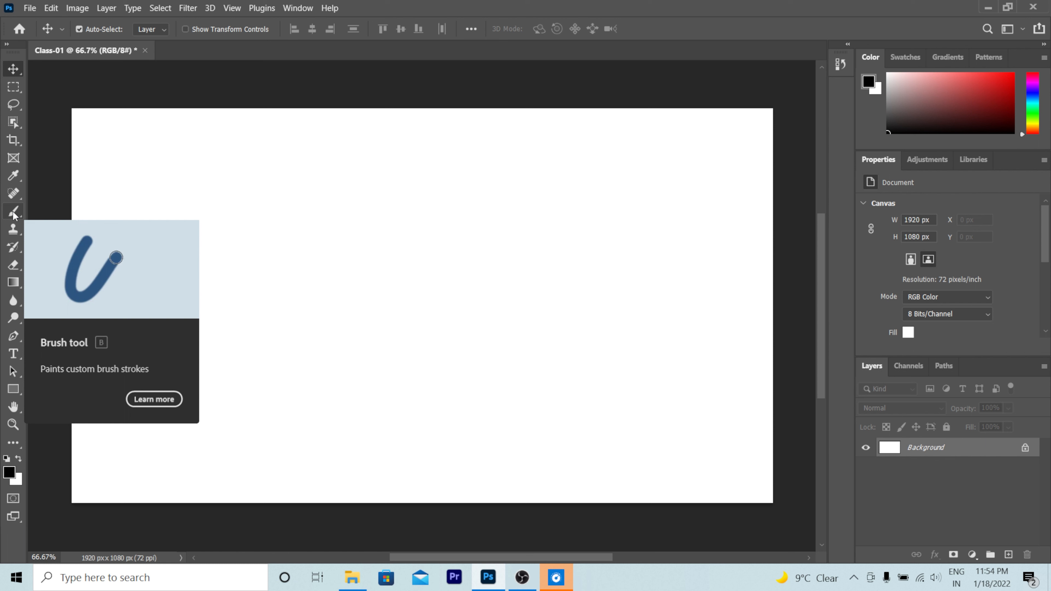
Step: Set the foreground colour to dark red and paint a looping scribble on the Background layer with the Brush tool
click(13, 212)
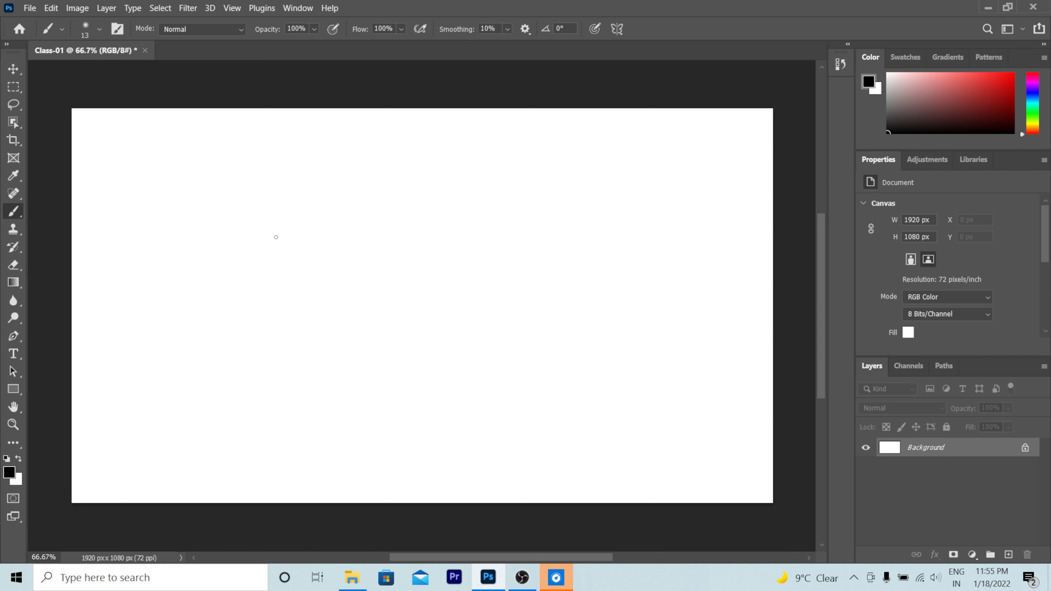
click(994, 101)
mouse_move(260, 242)
mouse_down()
mouse_move(271, 283)
mouse_move(298, 209)
mouse_move(418, 232)
mouse_move(337, 225)
mouse_move(326, 269)
mouse_move(341, 250)
mouse_up()
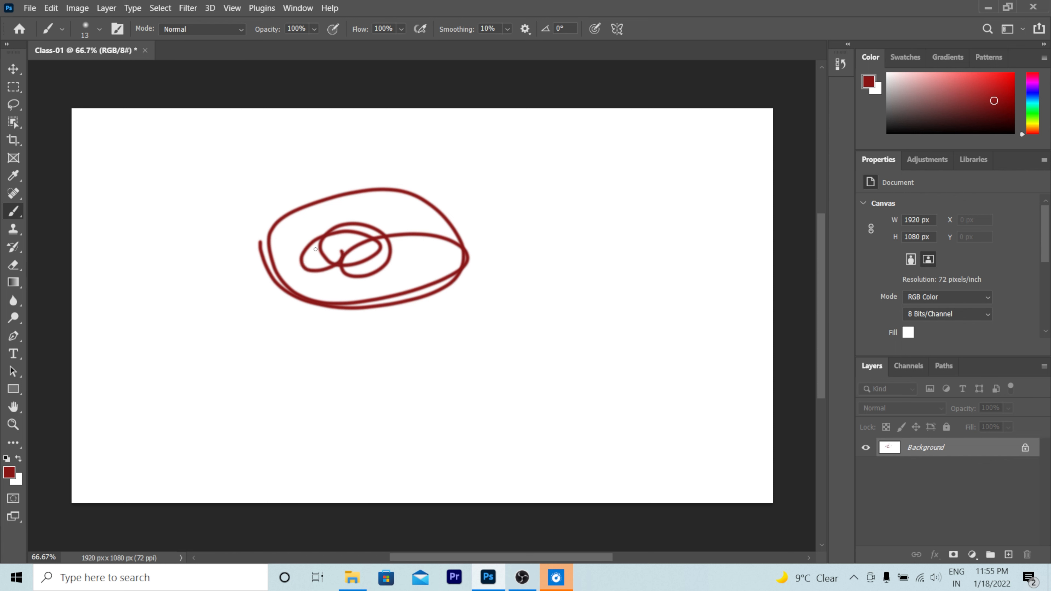
Step: Try to move the scribble on the Background layer, decline the conversion to a normal layer, and undo the brush stroke
click(14, 70)
drag(376, 237, 267, 239)
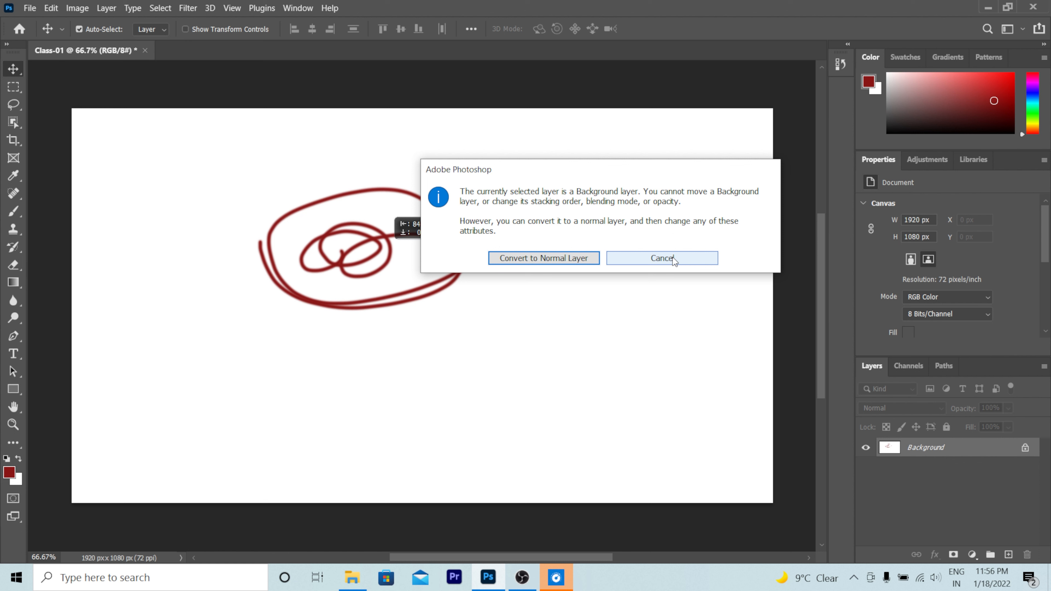
click(662, 258)
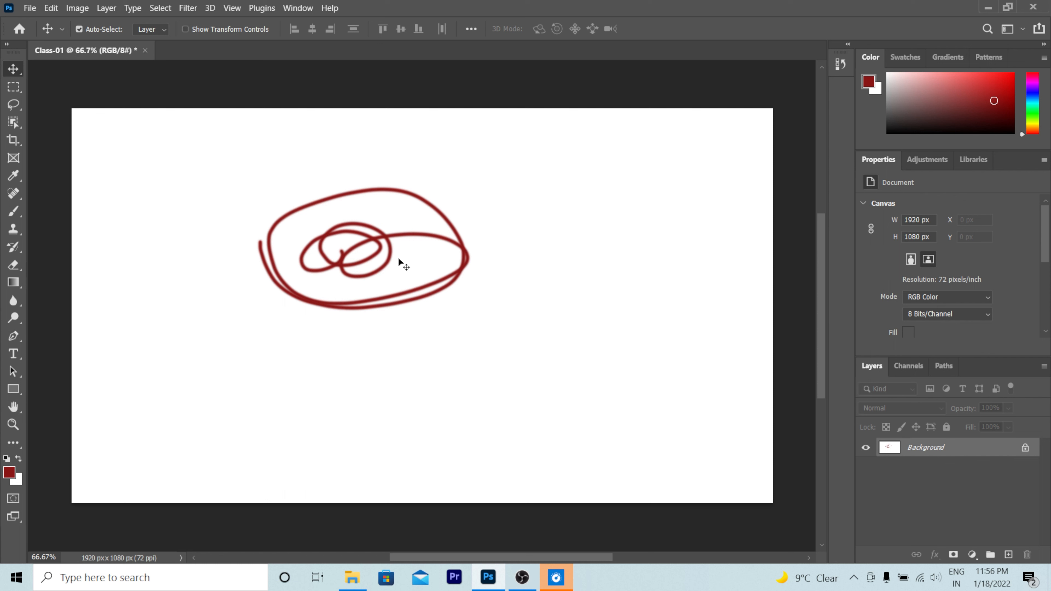
key(ctrl)
key(ctrl+z)
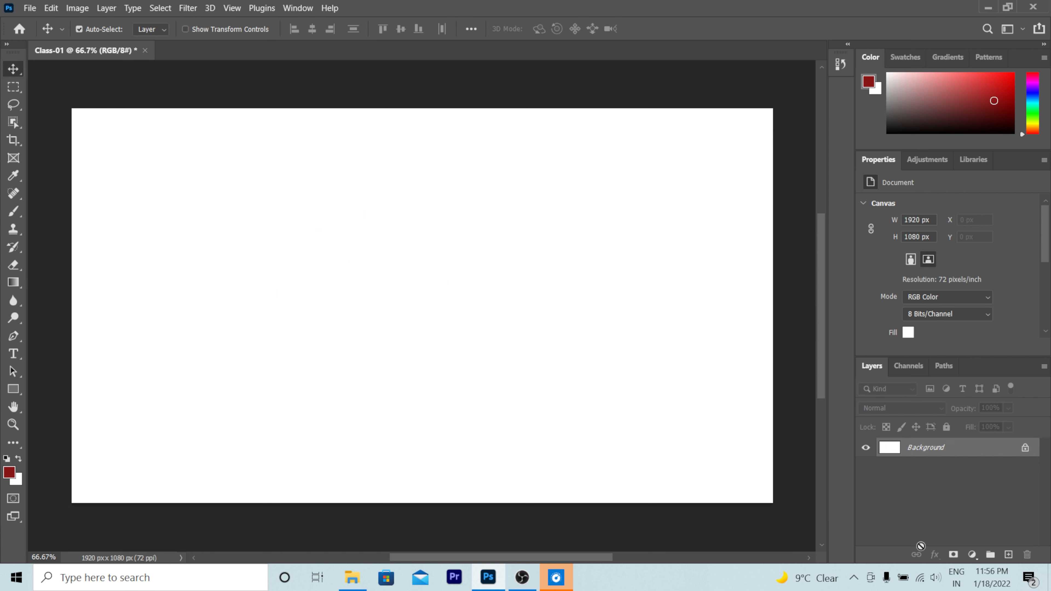
Step: Add a new layer above the Background and paint a looping dark red stroke on it with the Brush tool
click(1009, 556)
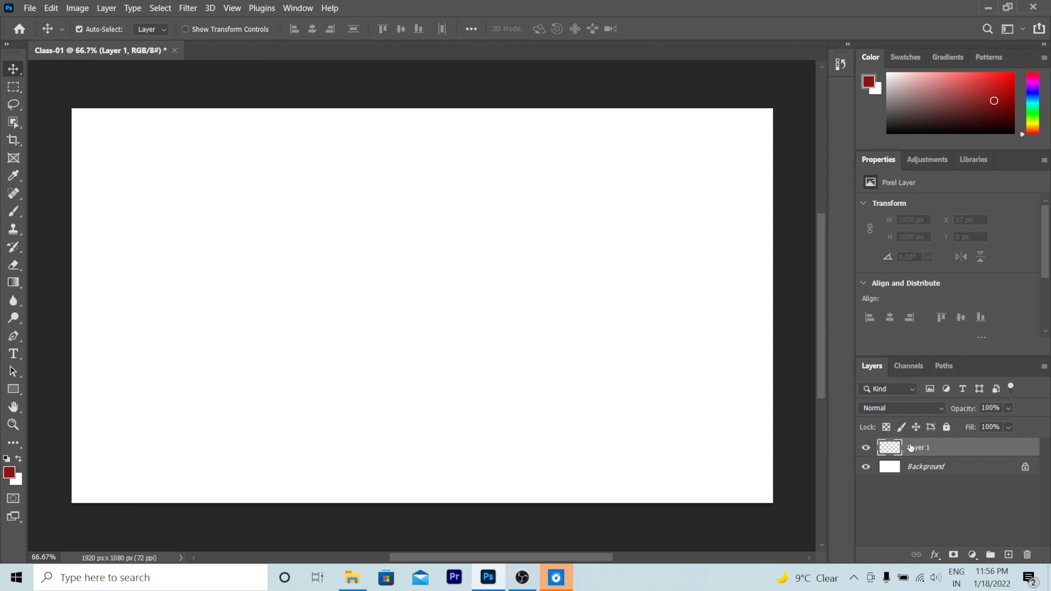
click(15, 213)
mouse_move(312, 261)
mouse_down()
mouse_move(542, 345)
mouse_move(431, 315)
mouse_move(275, 331)
mouse_up()
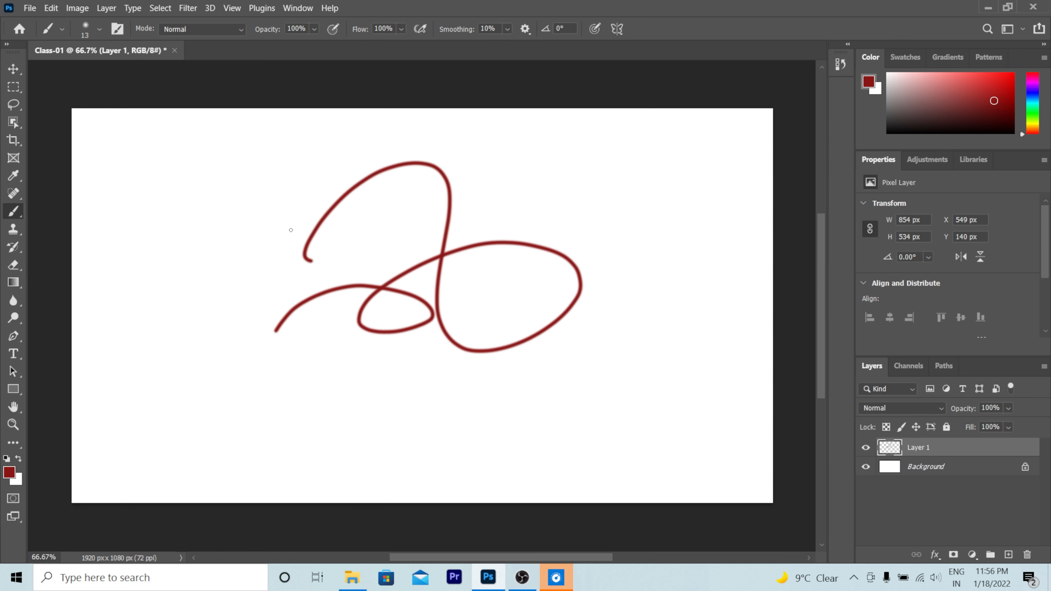
Step: Move the red stroke on Layer 1 around the canvas, ending at about X 509 px, Y 256 px
click(14, 68)
mouse_move(441, 254)
mouse_down()
mouse_move(318, 270)
mouse_move(305, 327)
mouse_move(412, 257)
mouse_move(471, 258)
mouse_move(447, 260)
mouse_up()
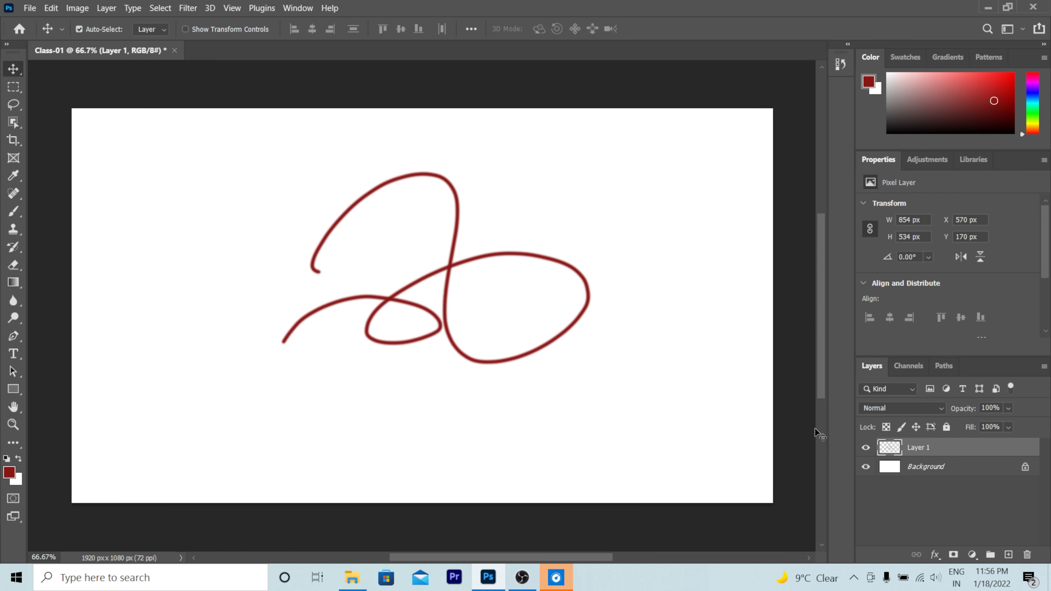
drag(437, 278, 444, 323)
mouse_move(446, 277)
mouse_down()
mouse_move(360, 302)
mouse_move(424, 302)
mouse_up()
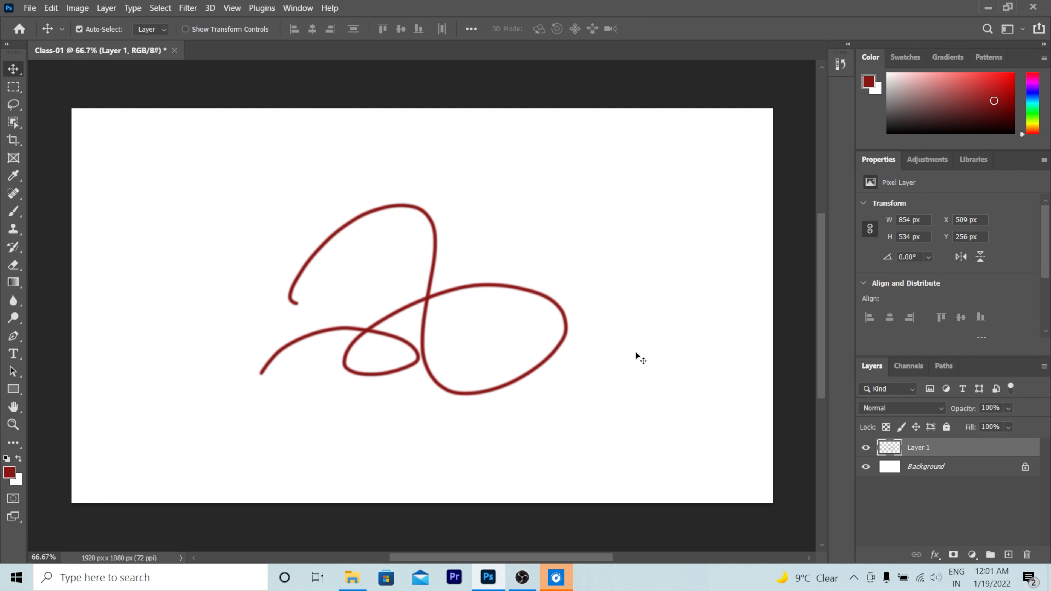
Step: Hide and show Layer 1 twice to compare the canvas with and without the stroke
click(866, 448)
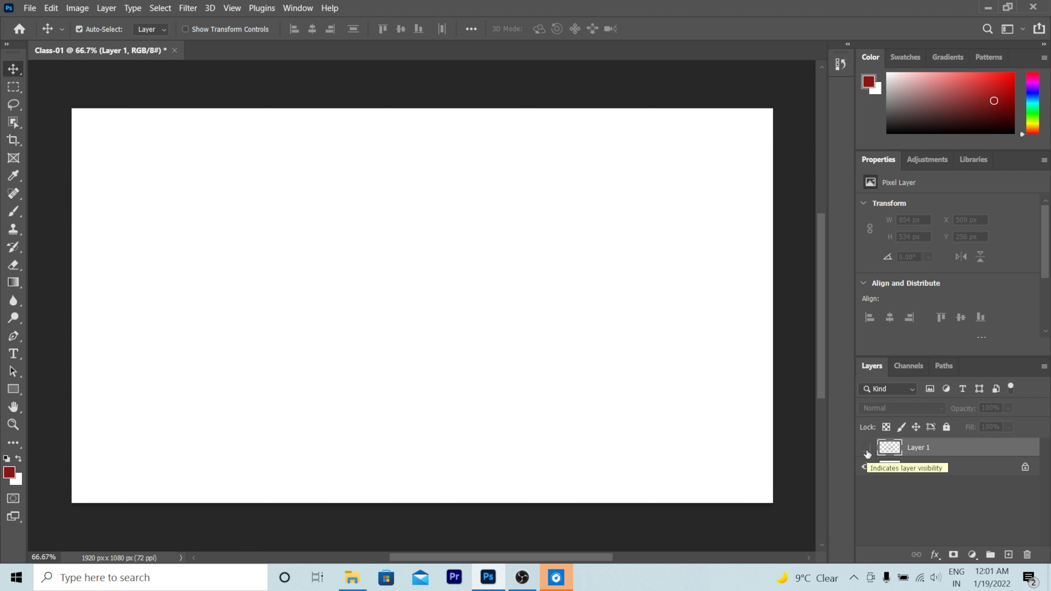
click(866, 448)
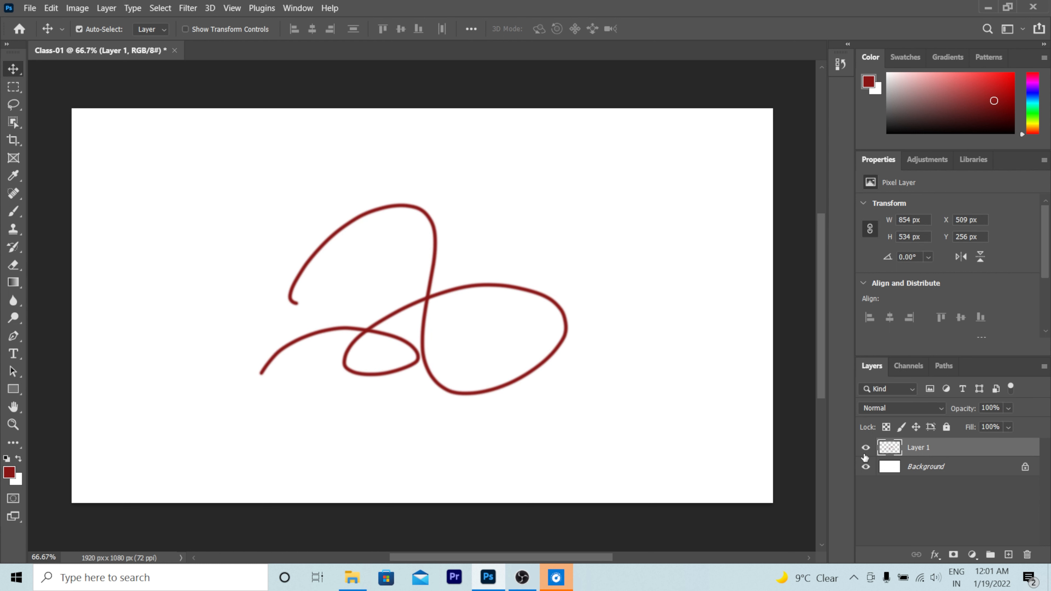
click(866, 447)
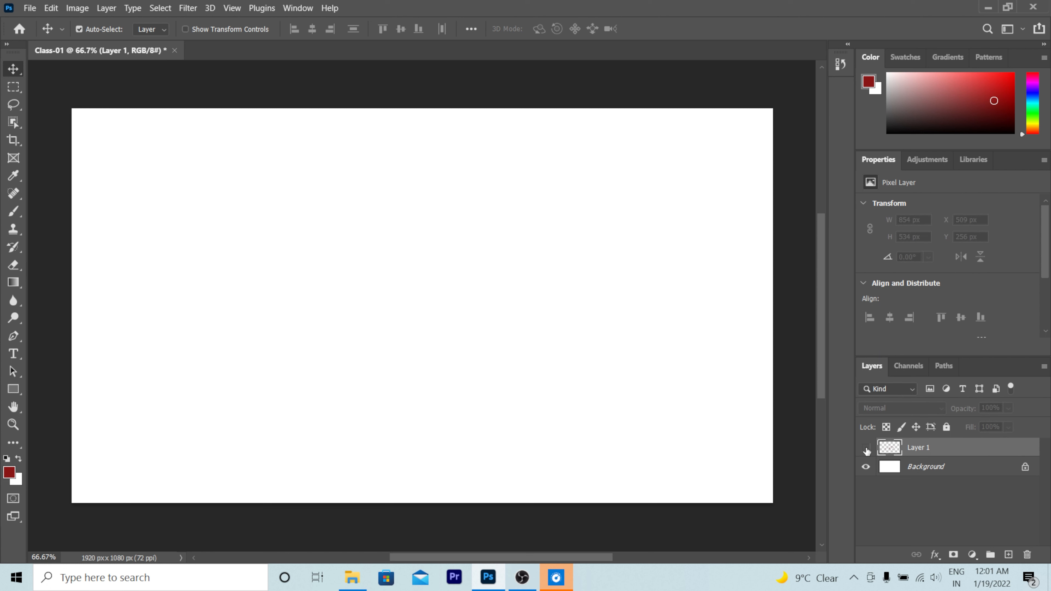
click(865, 448)
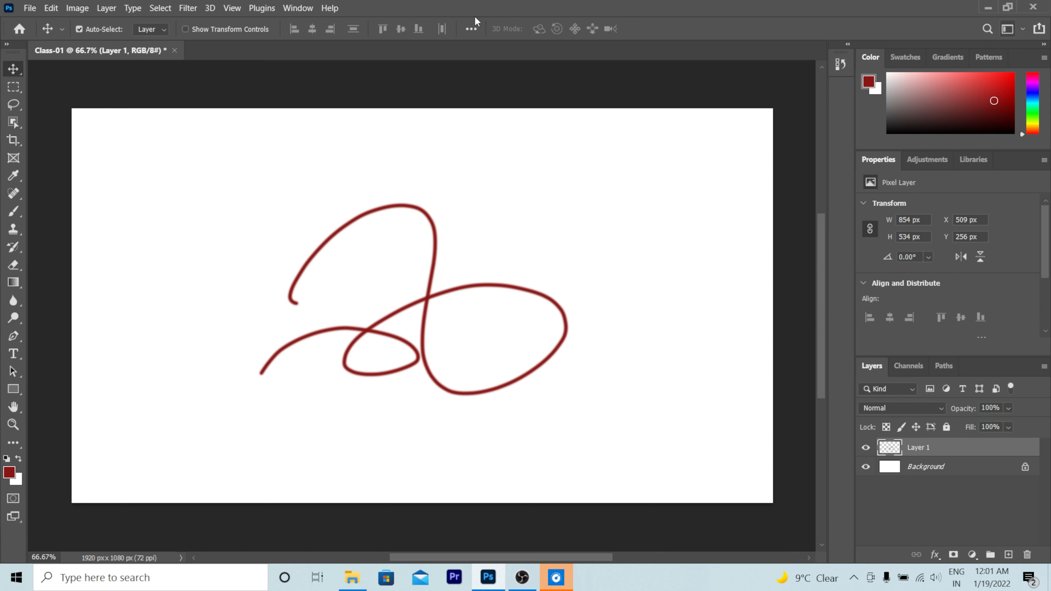
Step: Review the available workspace options and reset the Essentials workspace
click(298, 8)
mouse_move(316, 34)
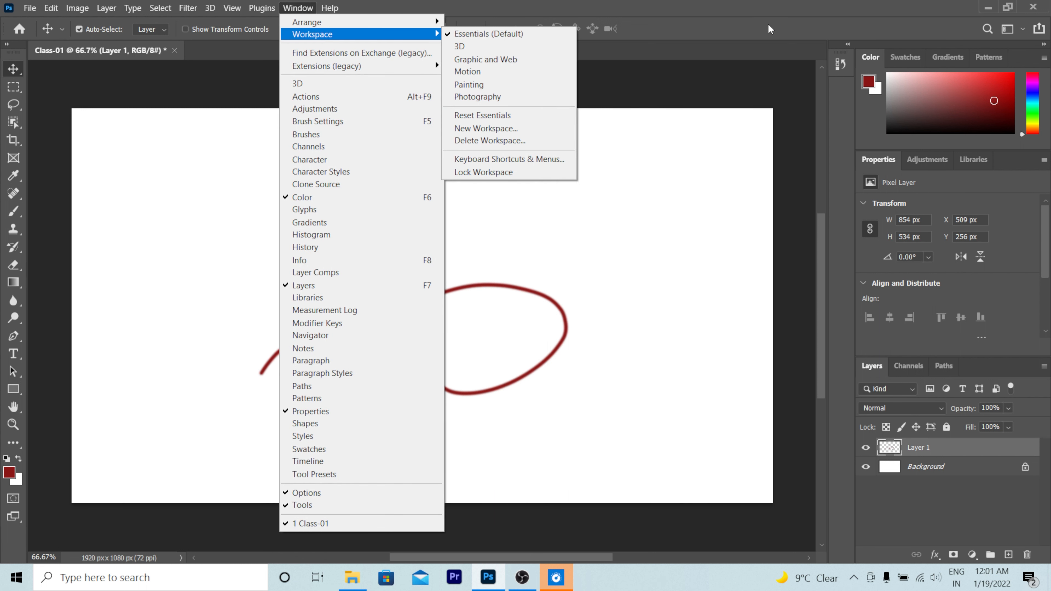
click(790, 60)
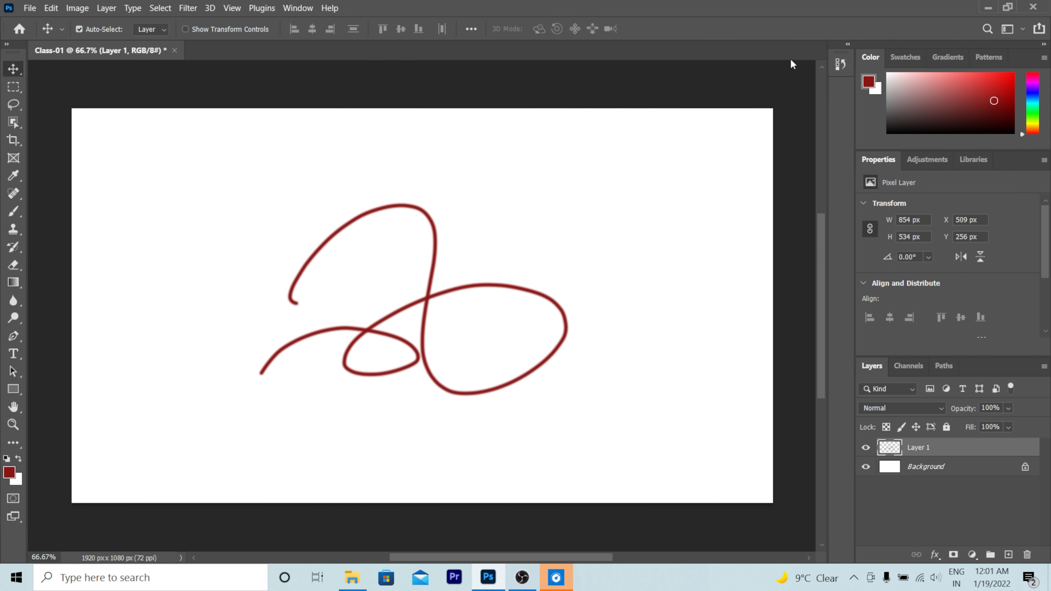
click(1022, 30)
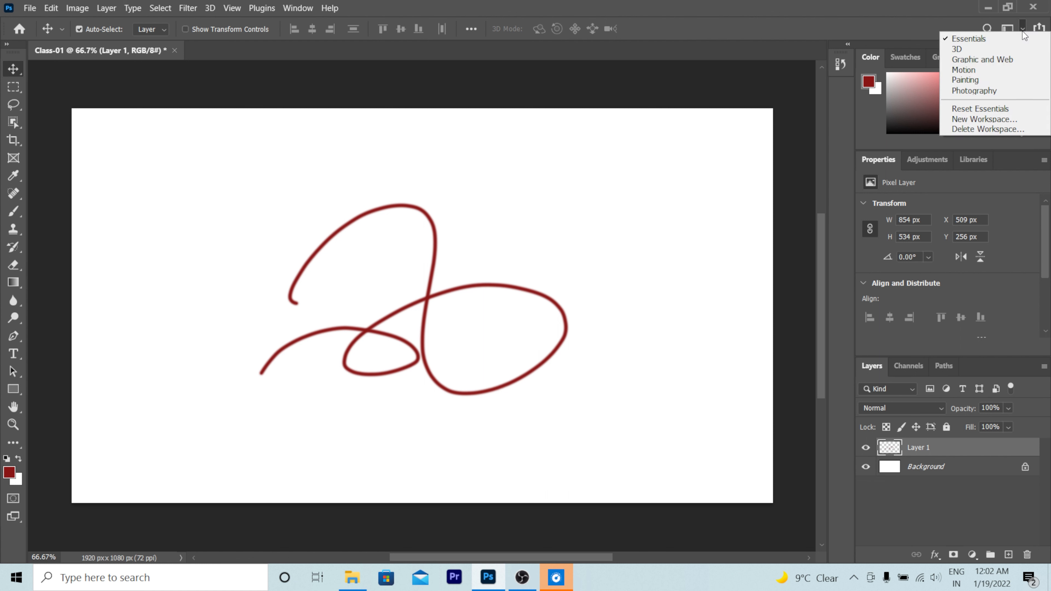
click(965, 110)
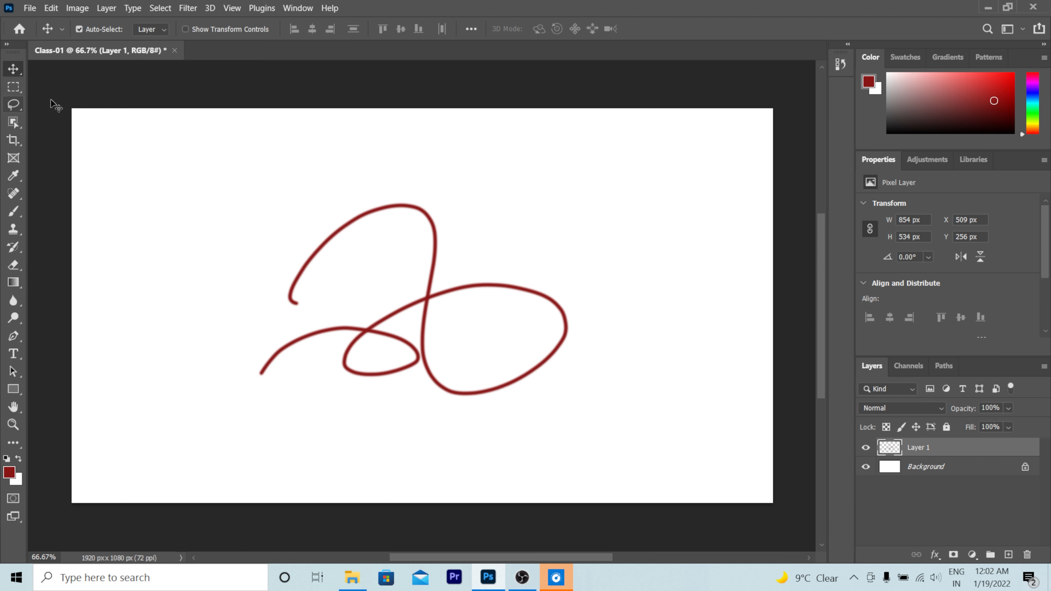
Step: Enclose the red stroke in a rectangular marquee of about 940 x 594 px, delete it from Layer 1 and deselect
click(14, 92)
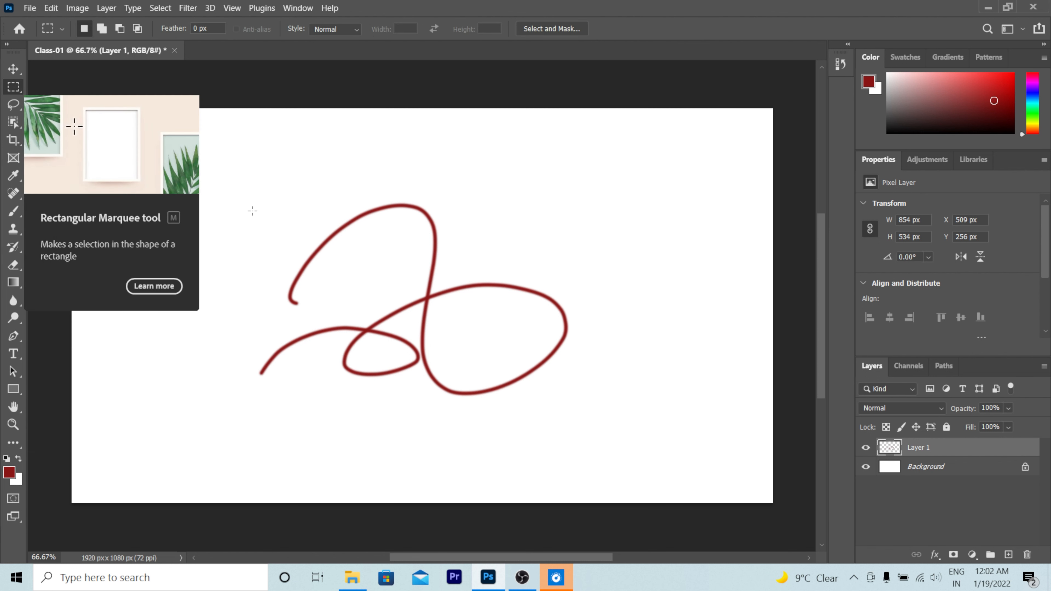
drag(250, 193, 565, 395)
drag(592, 410, 592, 411)
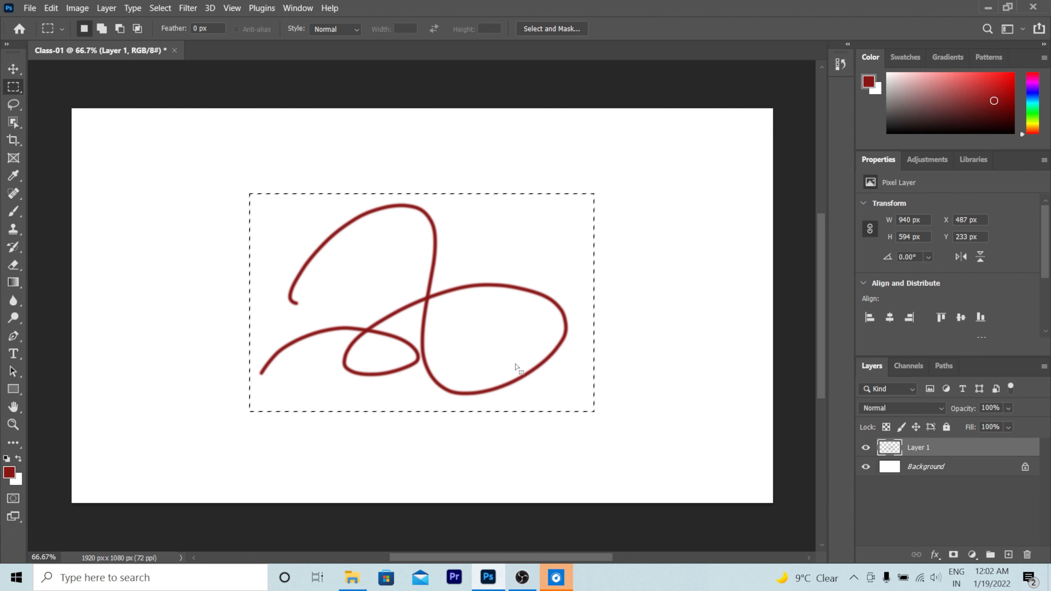
key(Delete)
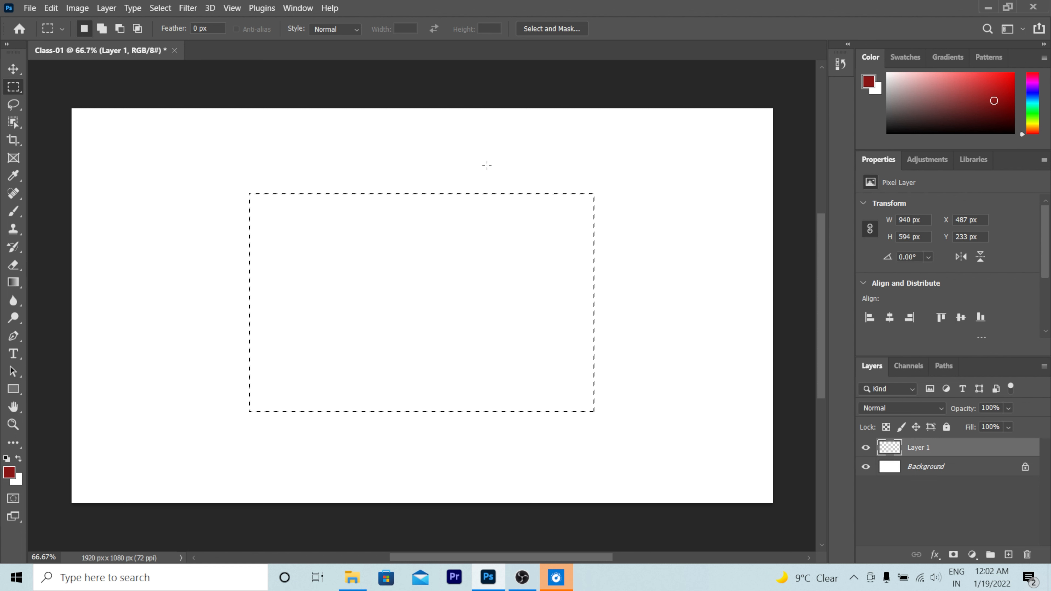
click(659, 181)
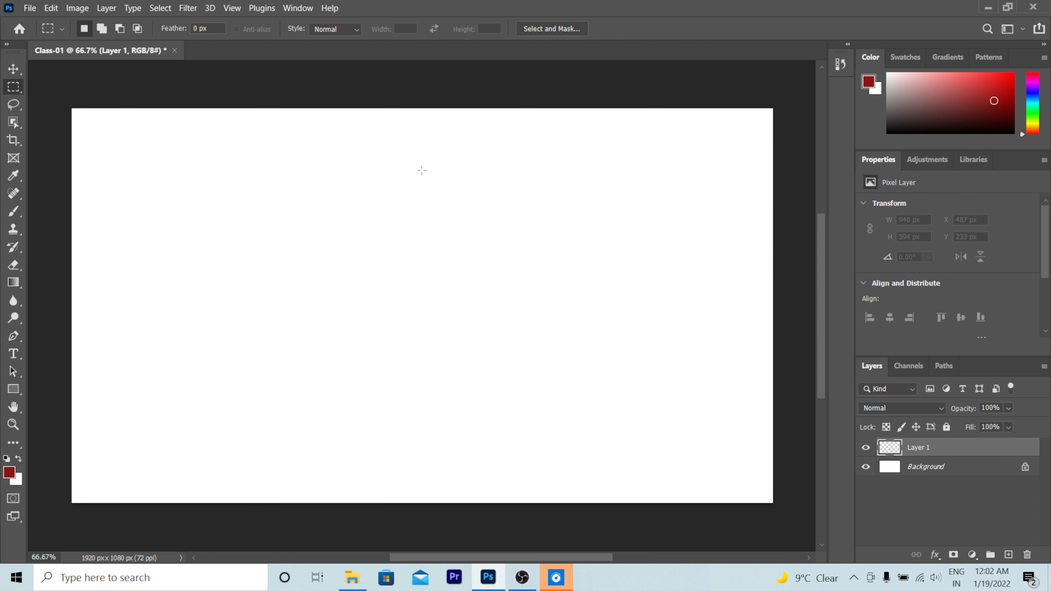
Step: Select a rectangle of about 810 x 508 px, paint brush strokes inside it on Layer 1 and delete them
drag(470, 314, 716, 362)
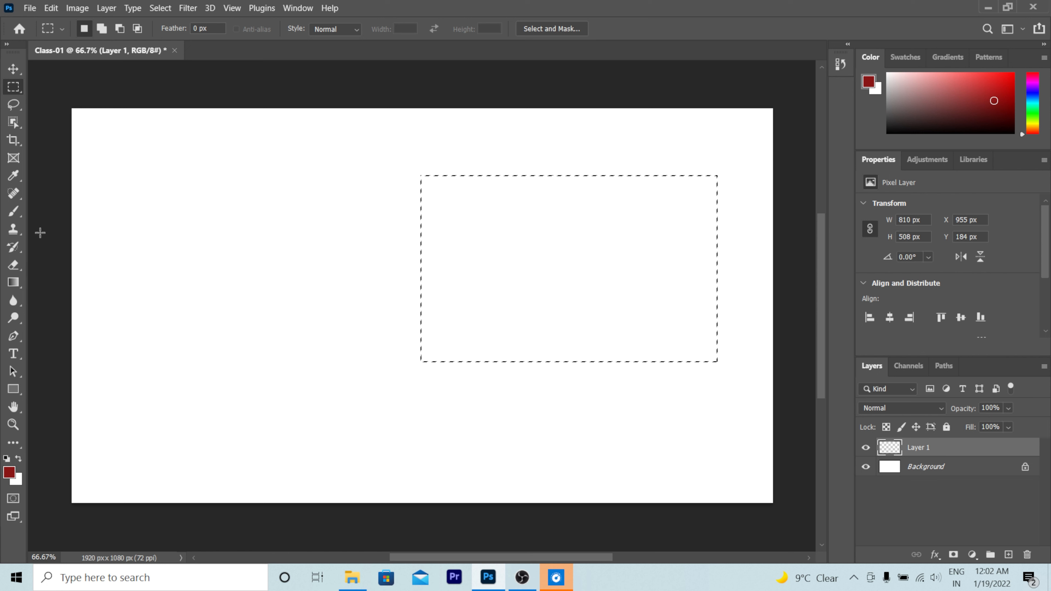
click(11, 216)
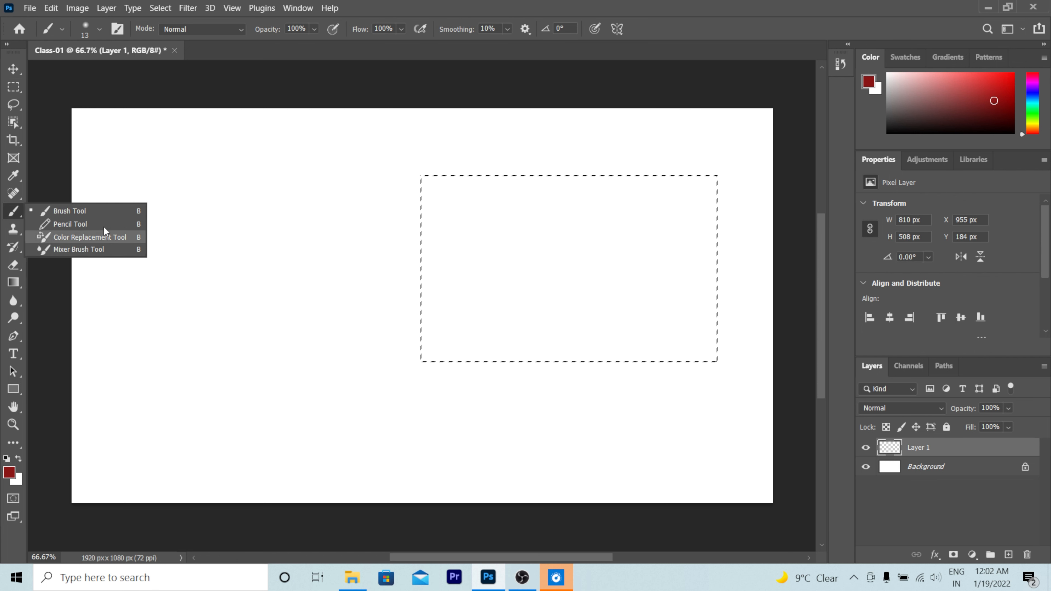
click(78, 213)
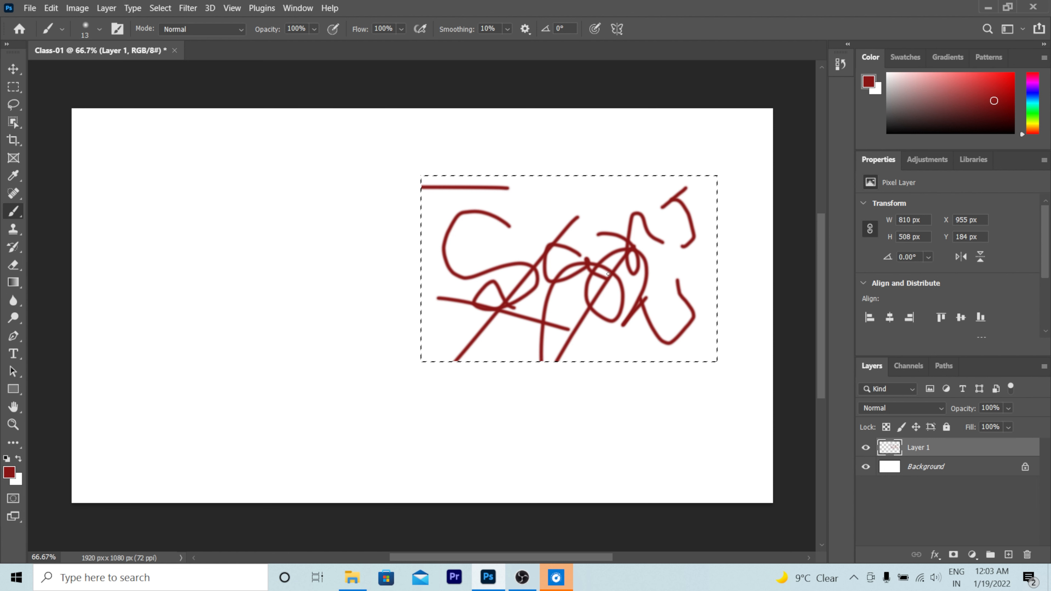
key(Delete)
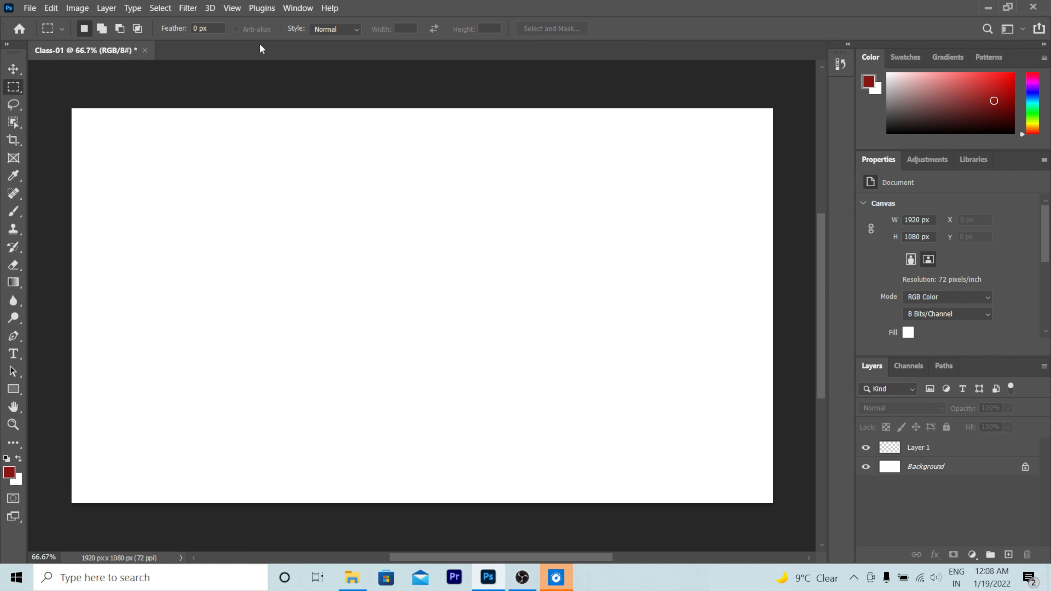
Step: Draw four successive rectangular marquees in New selection mode, ending with one in the canvas's upper right area
click(14, 175)
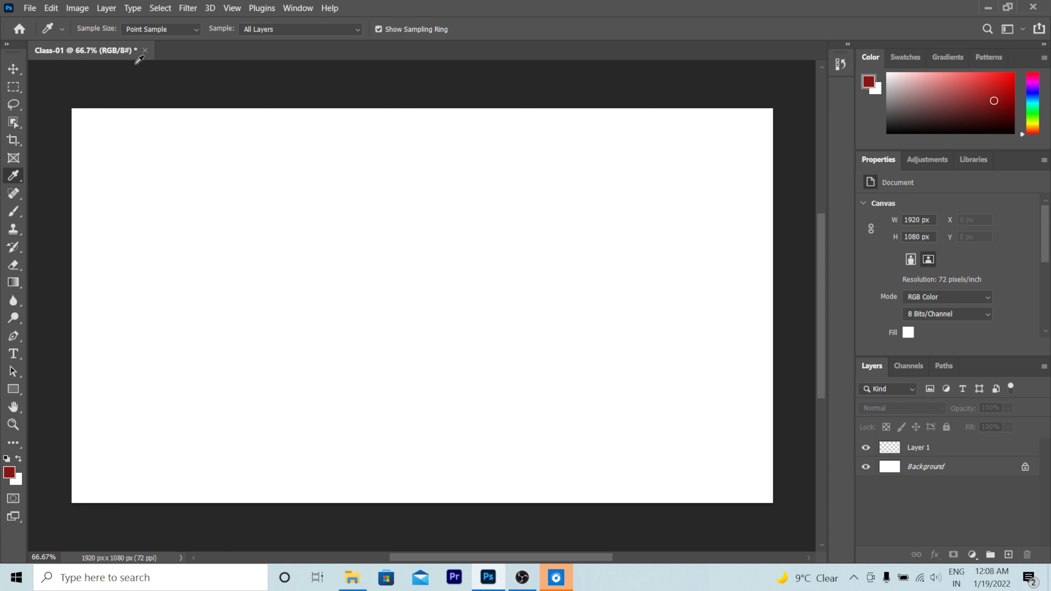
click(14, 88)
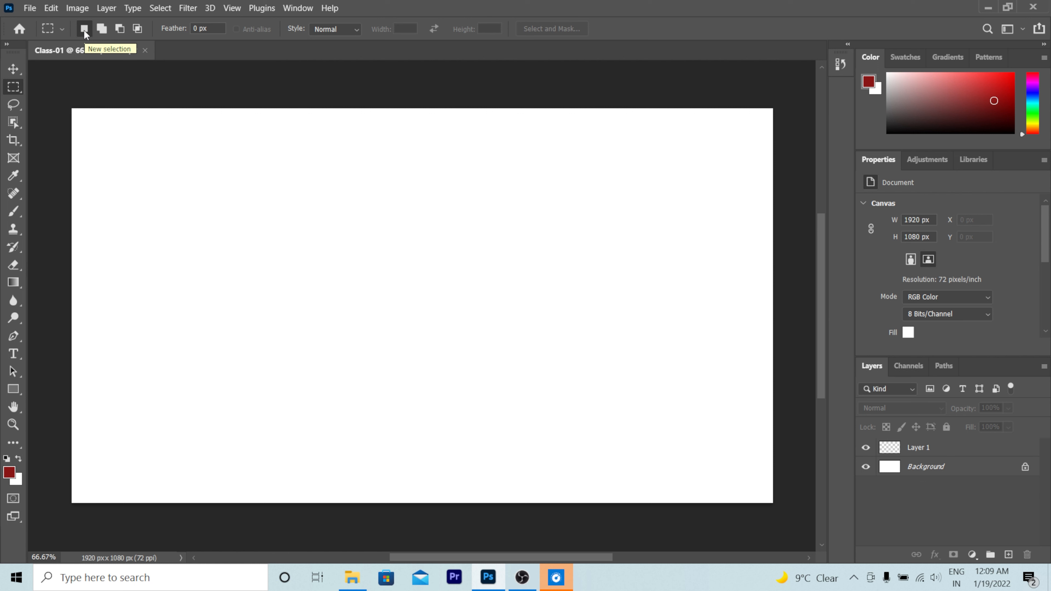
drag(114, 207, 276, 314)
drag(383, 198, 649, 329)
drag(171, 206, 413, 318)
drag(504, 154, 712, 301)
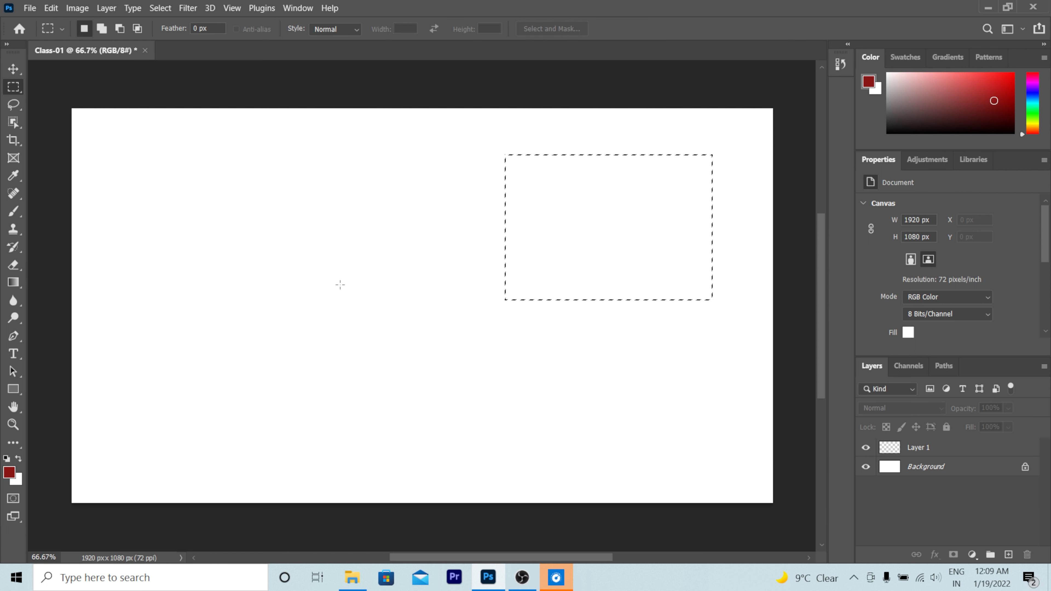
Step: Switch the marquee to Add to selection mode and extend the selection with an overlapping rectangle on its left side
click(102, 30)
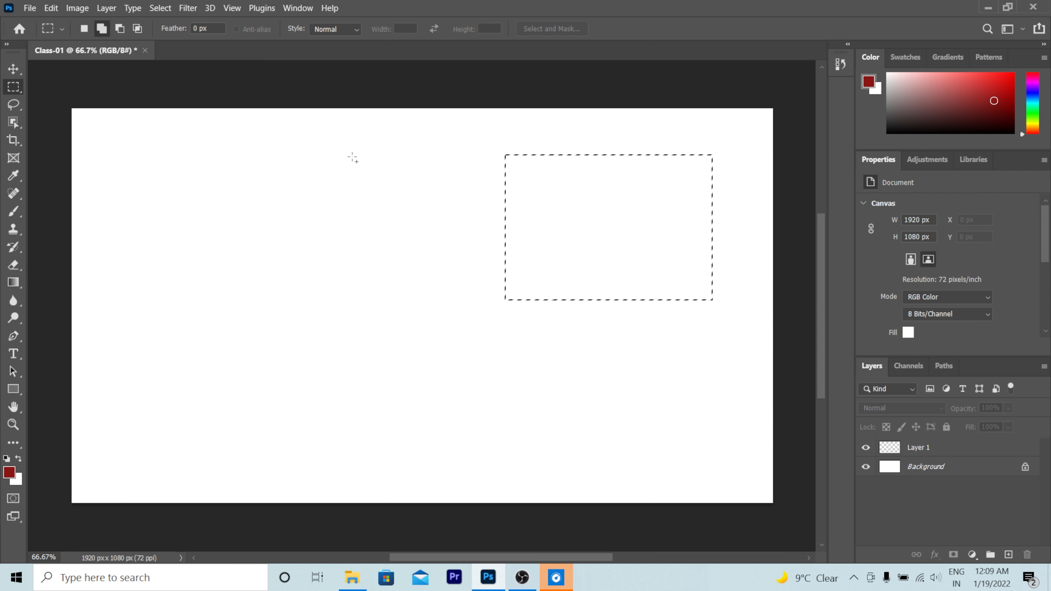
drag(319, 154, 491, 307)
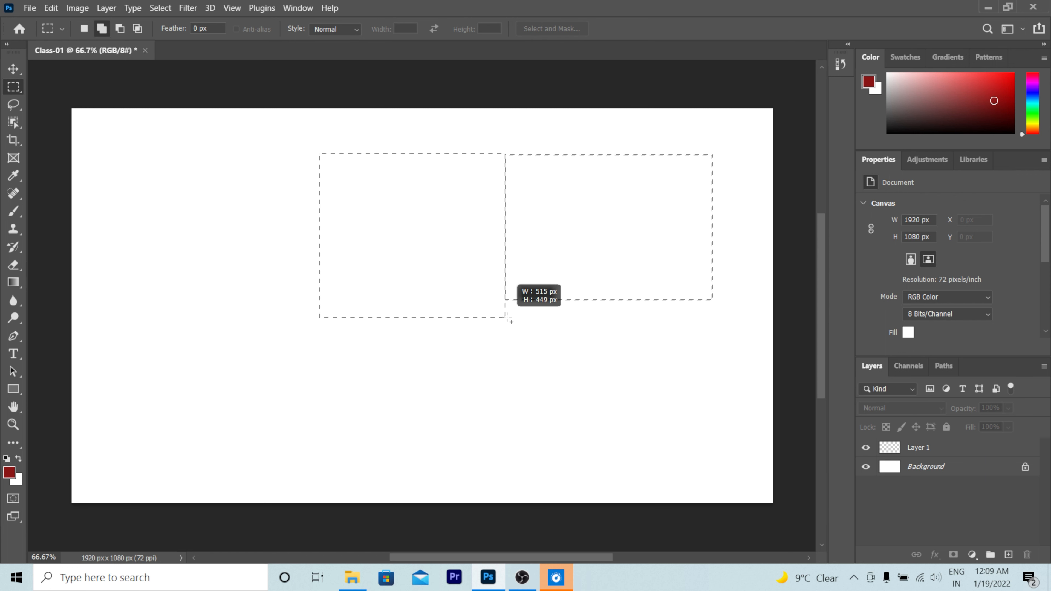
drag(587, 310, 588, 310)
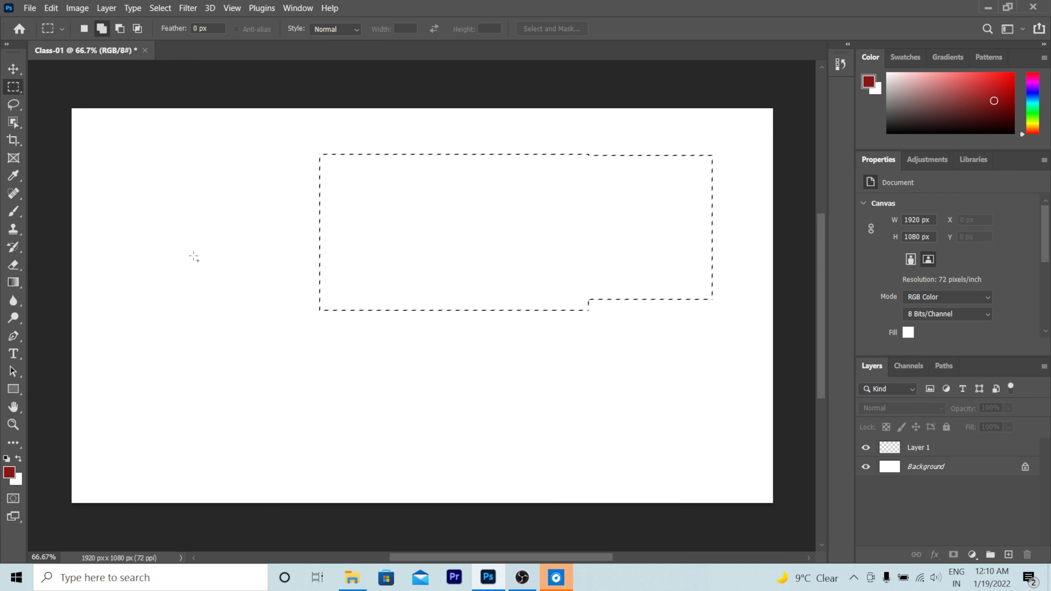
Step: Extend the selection with three more overlapping rectangles across the canvas's lower left, lower middle and upper left in Add to selection mode
drag(199, 245, 411, 391)
drag(343, 304, 553, 397)
click(102, 28)
drag(153, 150, 301, 266)
Step: Switch the marquee to Subtract from selection mode and cut the selection away with four rectangles, the last enclosing everything left, about 615 x 610 px
click(120, 29)
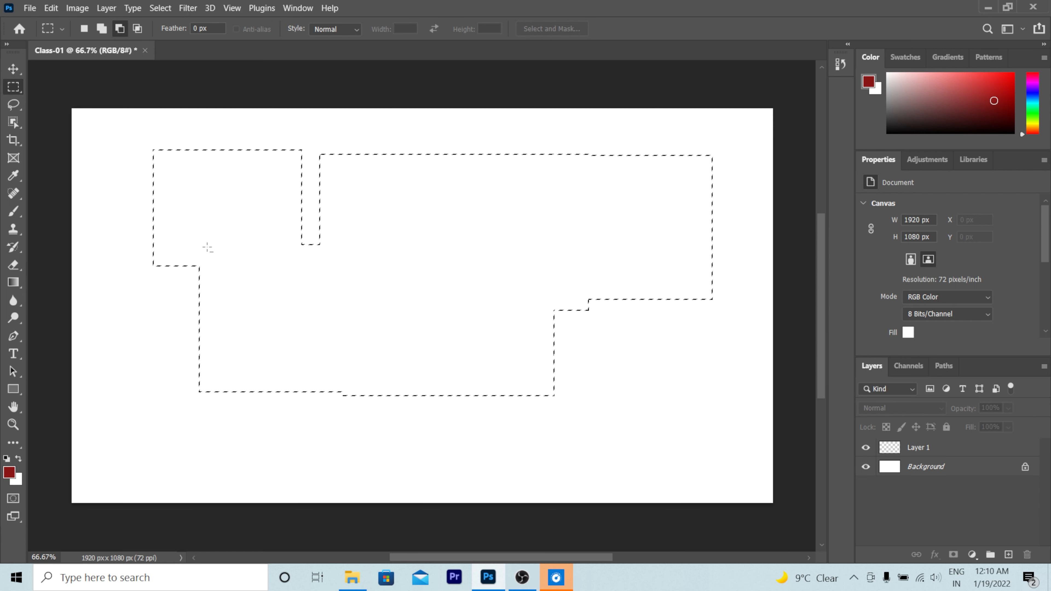
drag(304, 363, 630, 436)
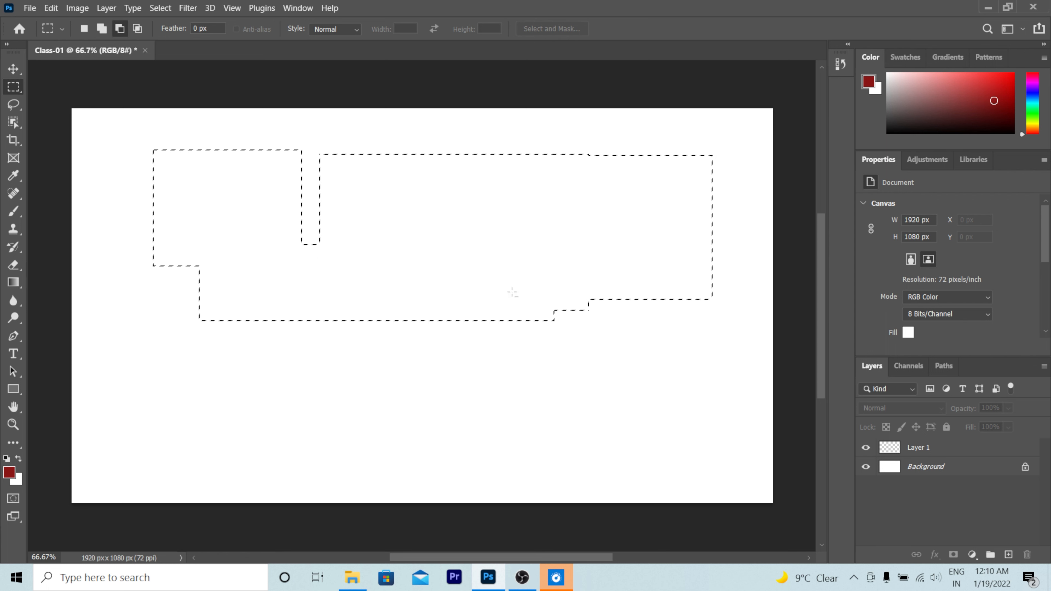
drag(499, 138, 746, 372)
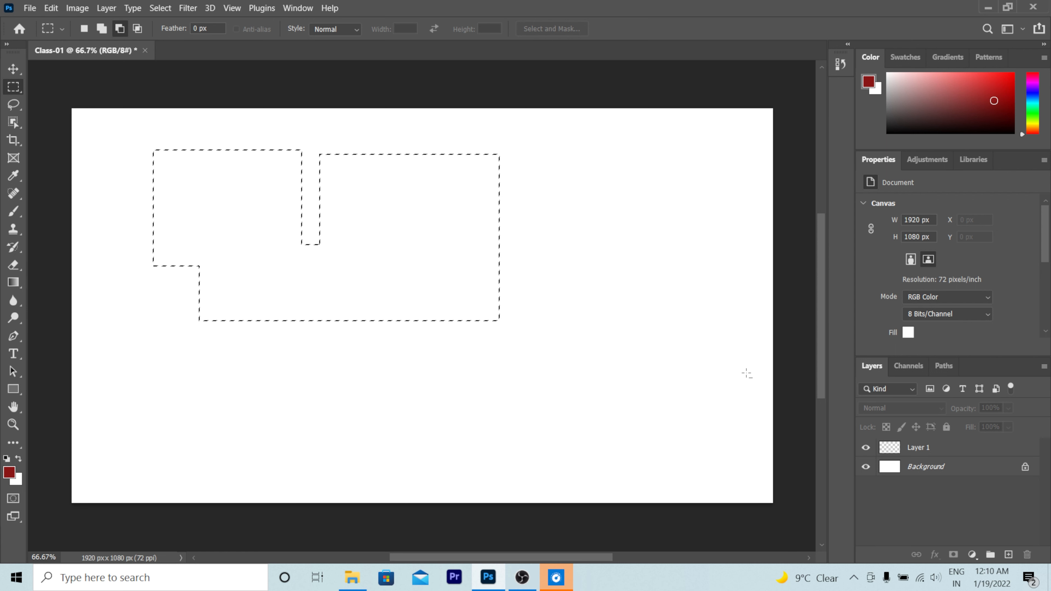
drag(313, 145, 593, 394)
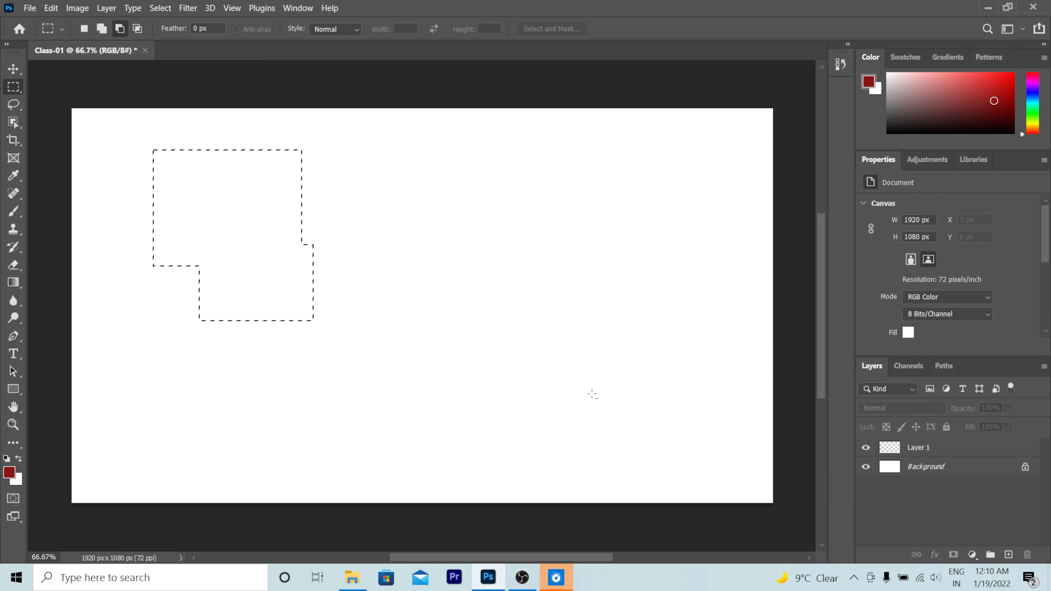
drag(133, 138, 356, 362)
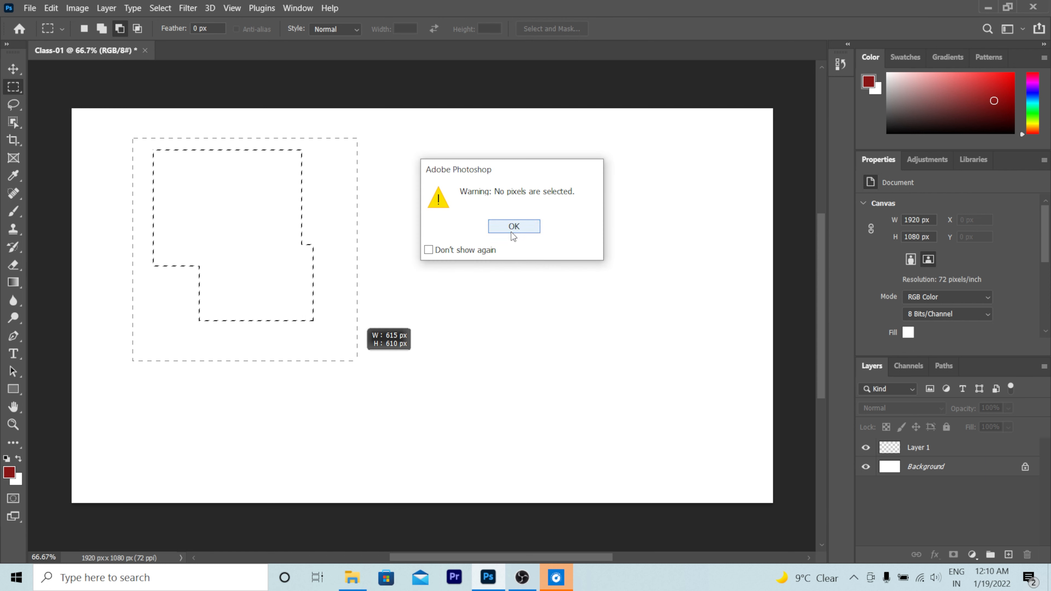
click(519, 231)
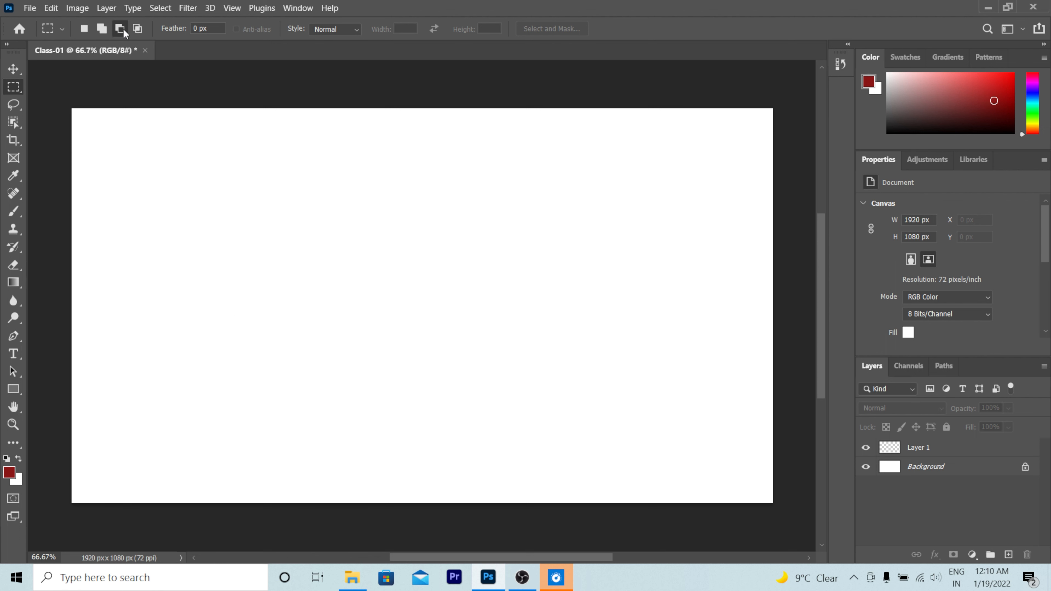
Step: Switch the marquee to Intersect with selection mode, draw a rectangle and narrow it with successive overlapping rectangles
click(138, 29)
drag(231, 217, 396, 317)
drag(329, 268, 476, 368)
drag(371, 222, 439, 303)
drag(391, 256, 431, 320)
drag(370, 262, 422, 283)
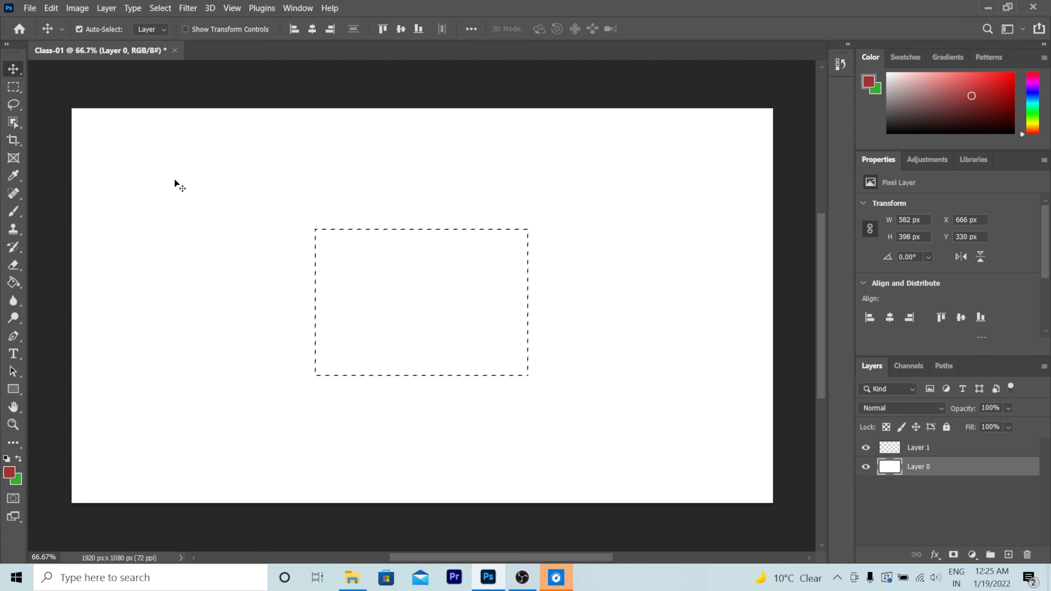
Step: Draw a new marquee of about 843 x 482 px on Layer 0 and fill it with the red foreground colour, then the green background colour
mouse_move(152, 186)
mouse_down()
mouse_move(234, 305)
mouse_move(160, 223)
mouse_move(146, 189)
mouse_up()
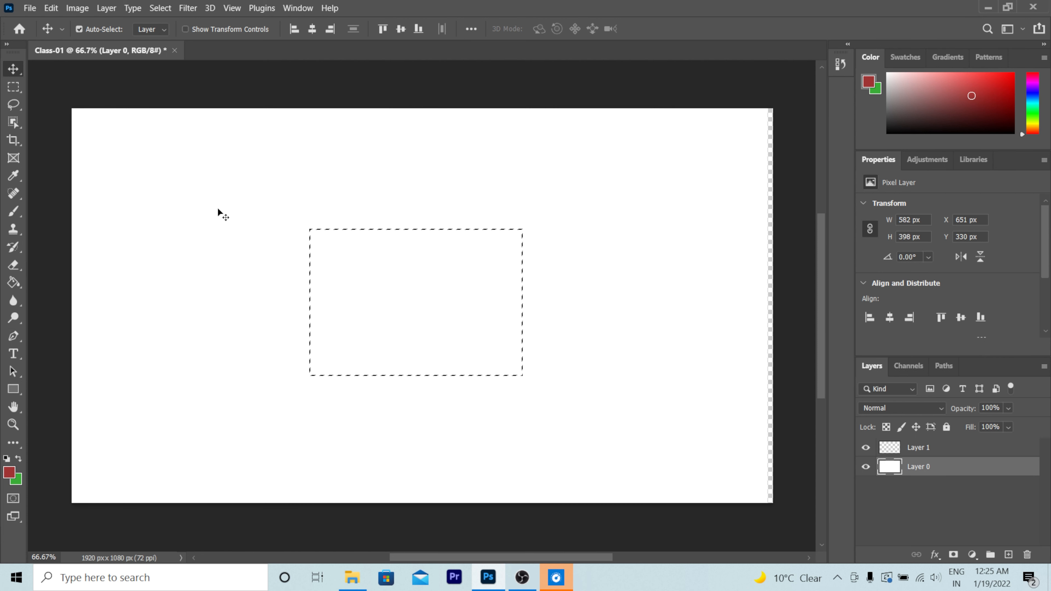
key(ctrl+z)
key(m)
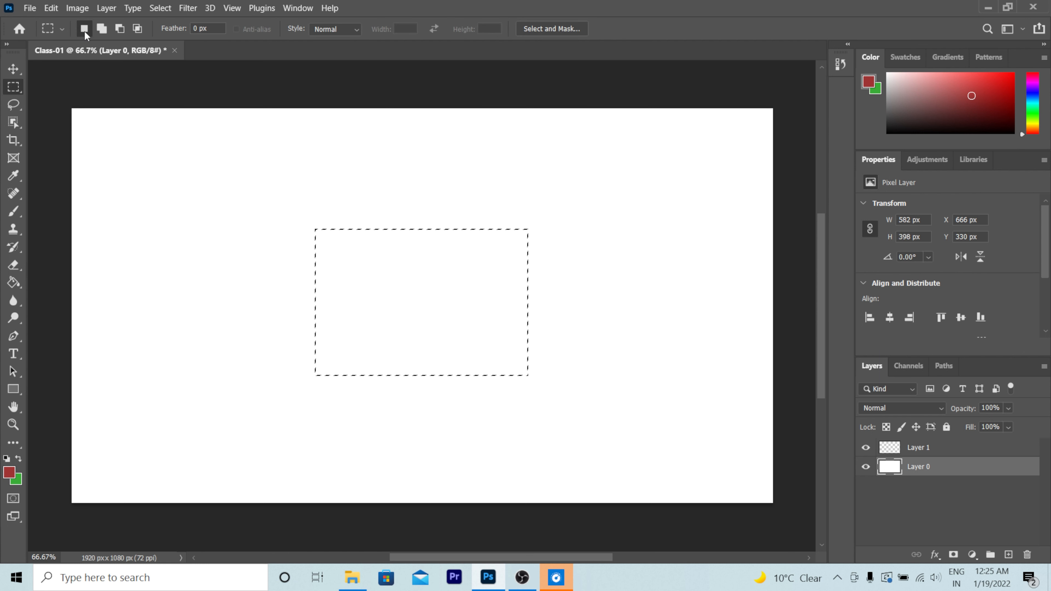
drag(154, 144, 462, 320)
key(alt+BackSpace)
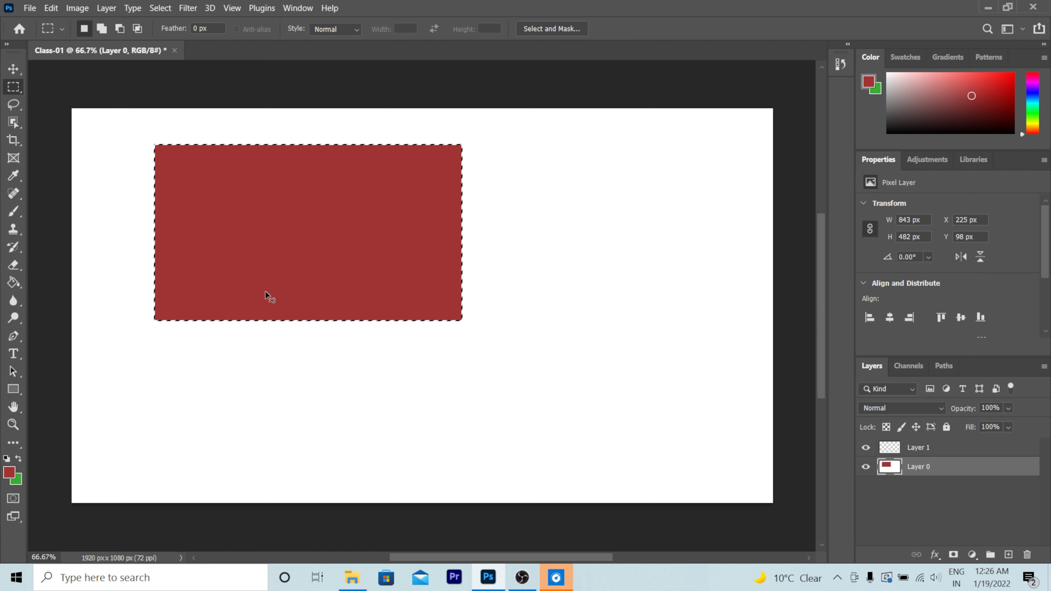
key(ctrl+BackSpace)
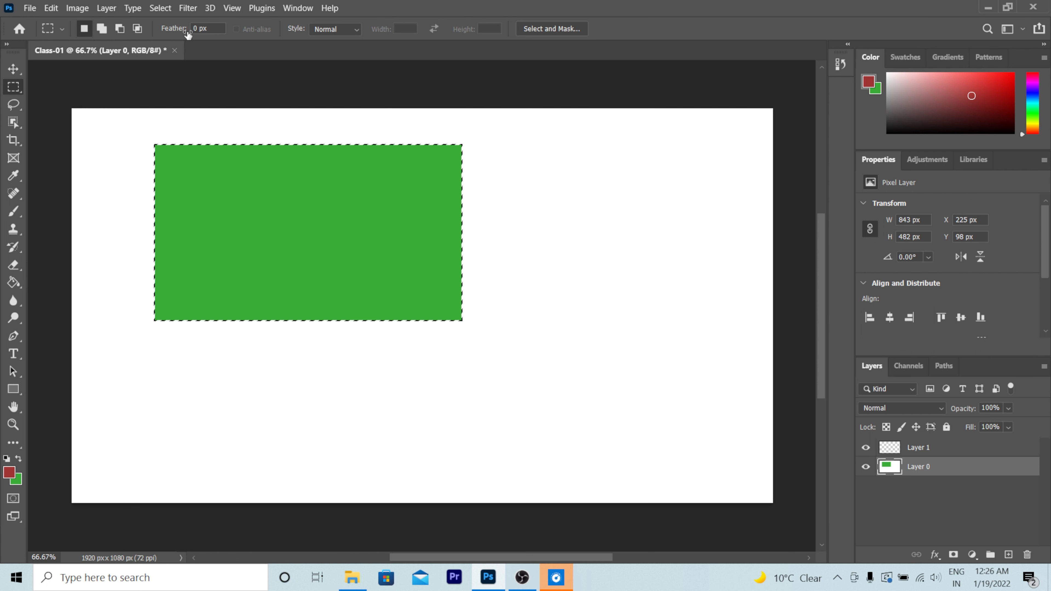
Step: Set the marquee's feather to 7 px, return it to 0 px and deselect the green rectangle
click(198, 30)
key(BackSpace)
text(7)
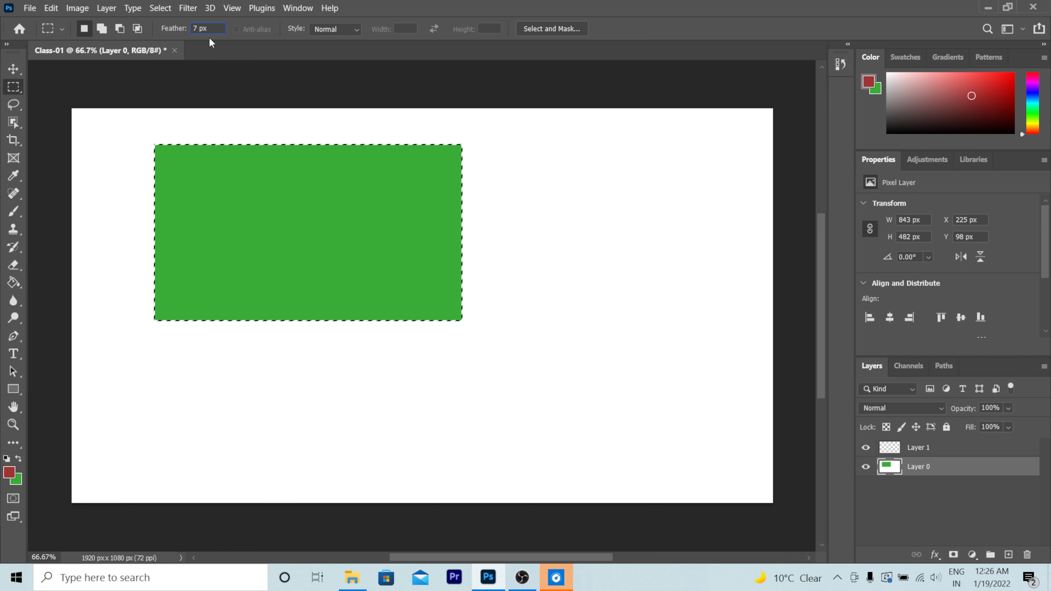
key(BackSpace)
text(0)
click(530, 178)
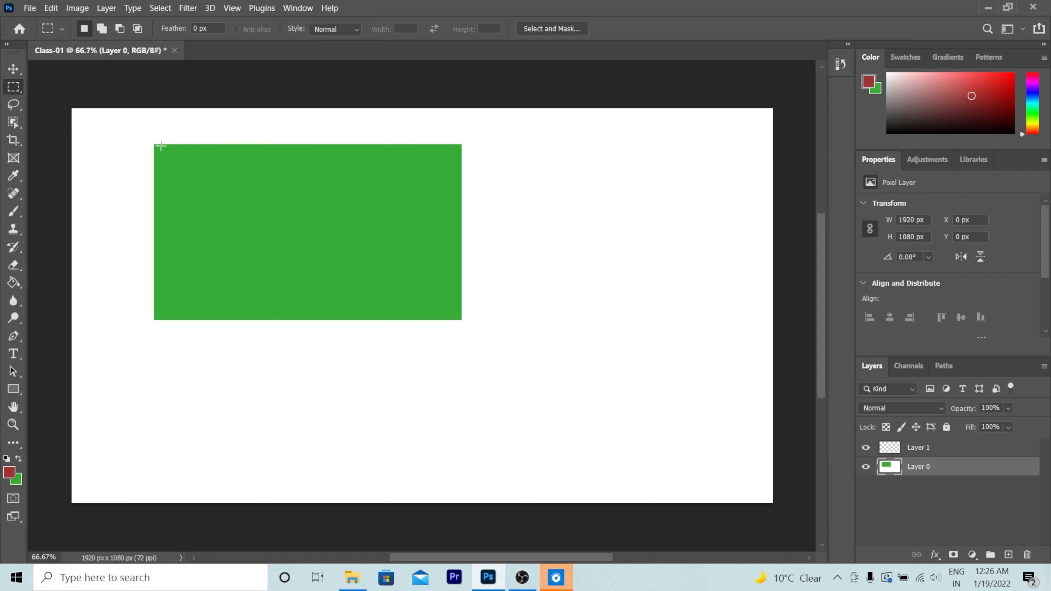
Step: Remove the green rectangle from Layer 0 and clear the selection
key(ctrl+shift+d)
key(alt+BackSpace)
key(Delete)
key(ctrl+d)
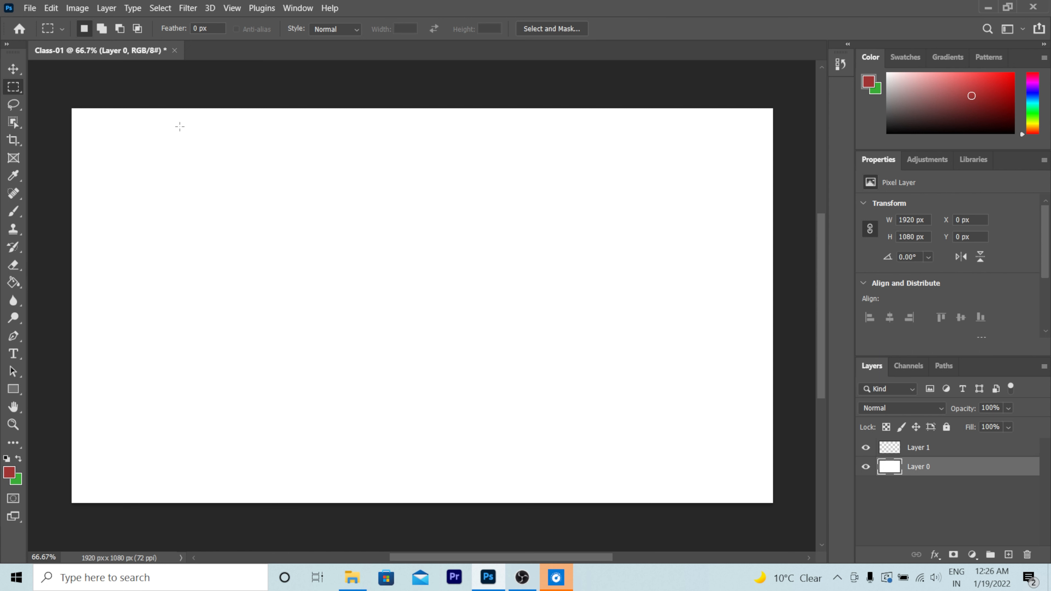
Step: Set the marquee's feather to 70 px, select a large rectangle left of centre on Layer 0, fill it with the red foreground colour and deselect
click(198, 29)
text(70)
drag(204, 184, 513, 371)
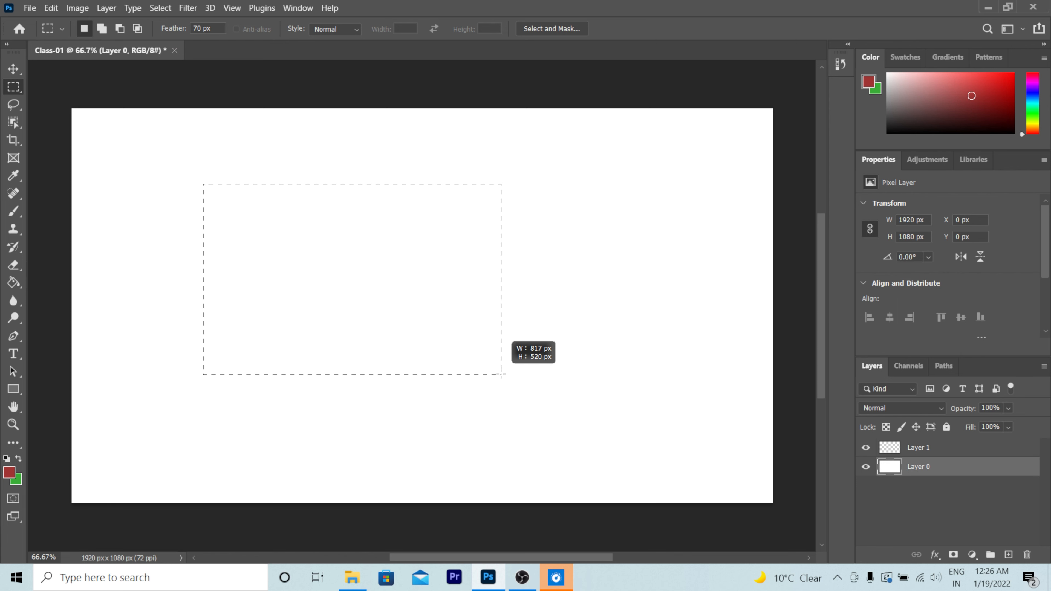
drag(502, 374, 521, 380)
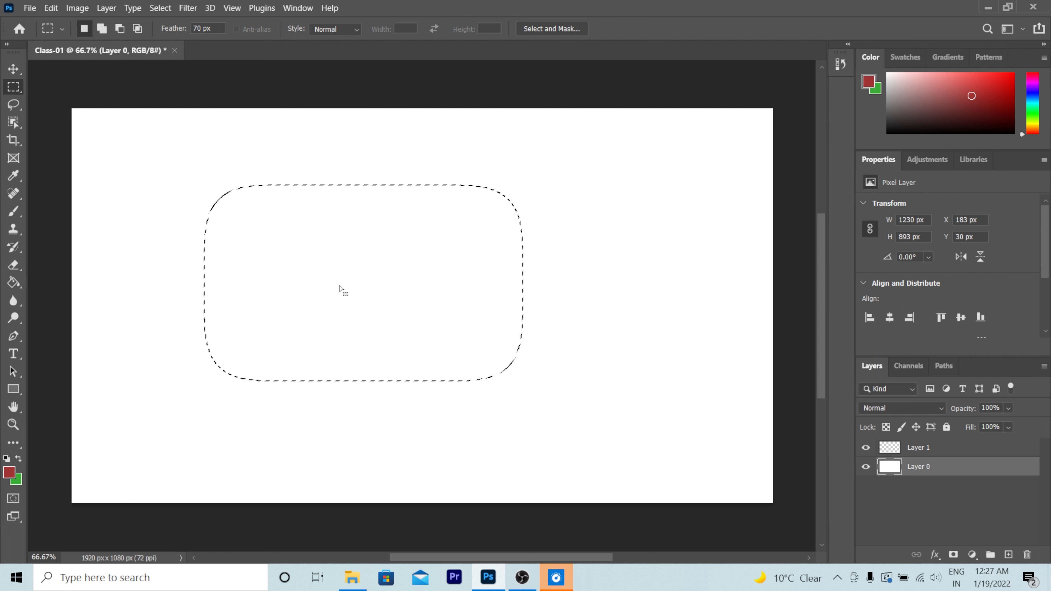
key(alt+BackSpace)
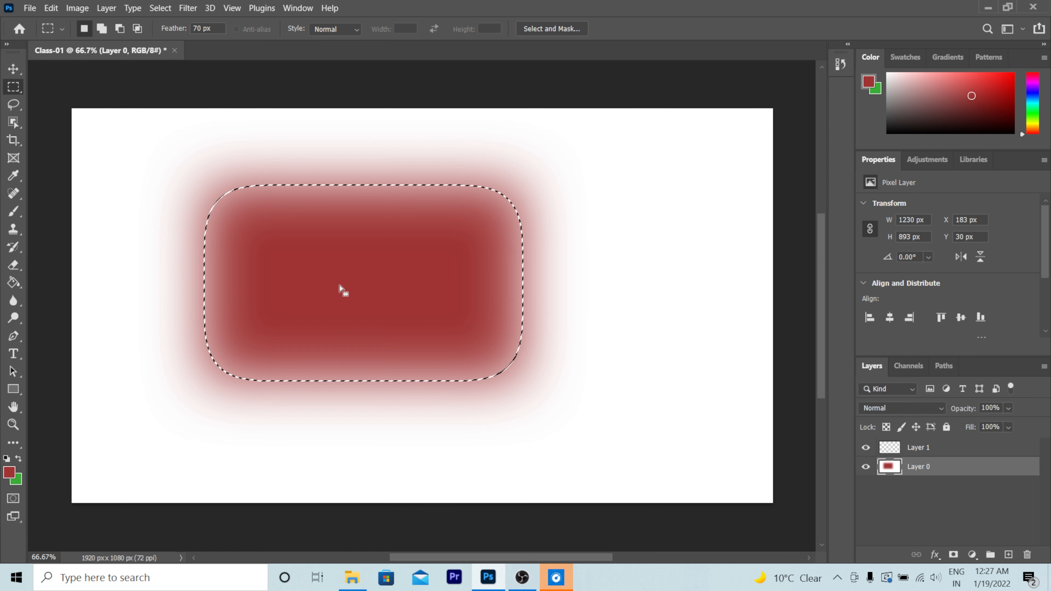
key(ctrl+d)
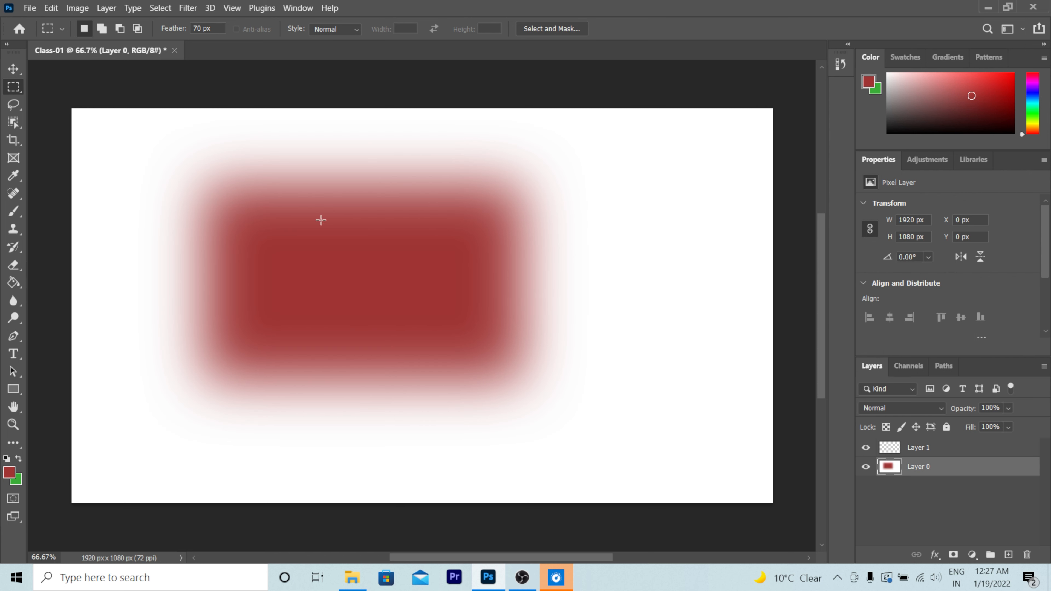
Step: Draw a second feathered marquee overlapping the red shape's upper right corner, fill it with the green background colour and deselect
drag(419, 149, 648, 298)
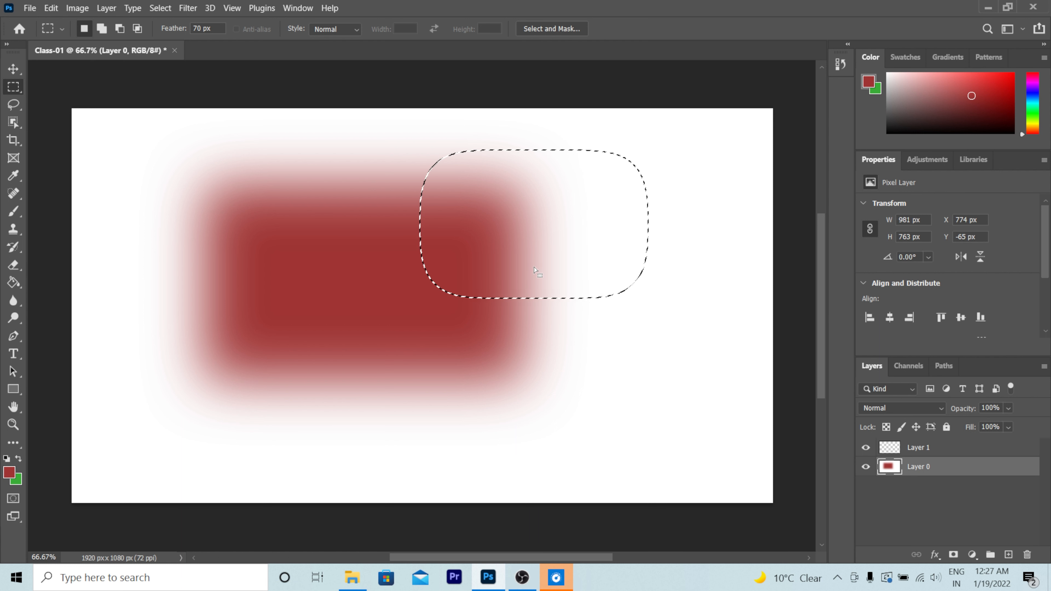
key(ctrl+BackSpace)
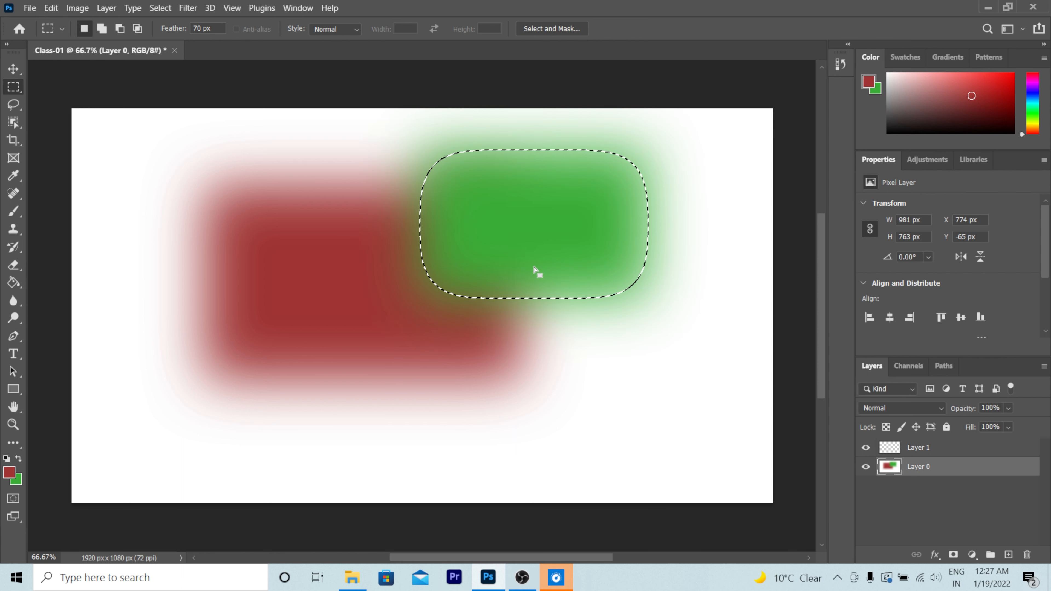
key(ctrl+d)
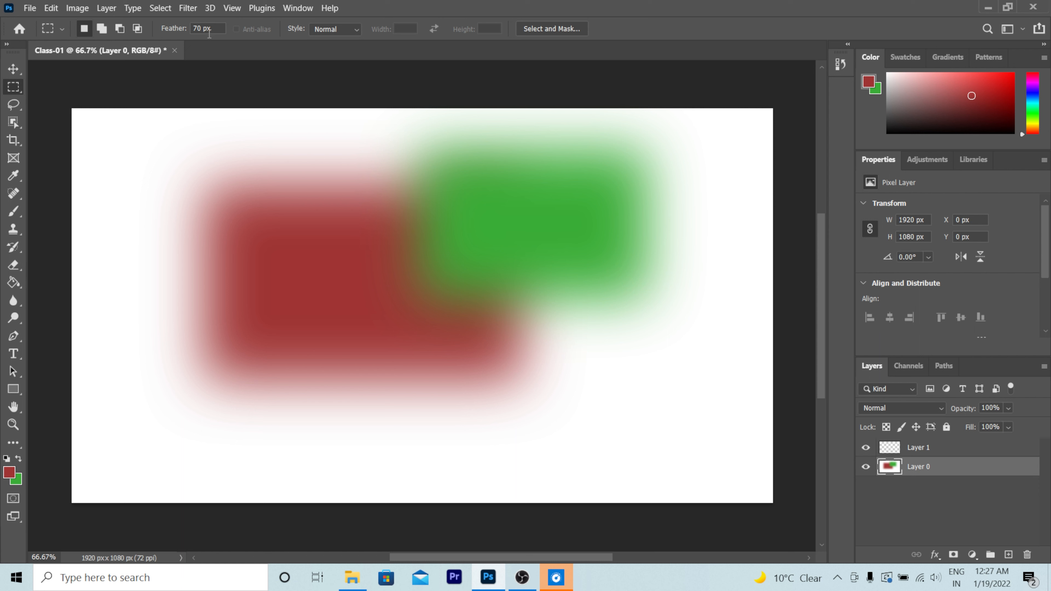
Step: Draw feathered marquees at the red shape's upper left and lower right, reset the feather to 0 px and deselect
drag(116, 149, 366, 333)
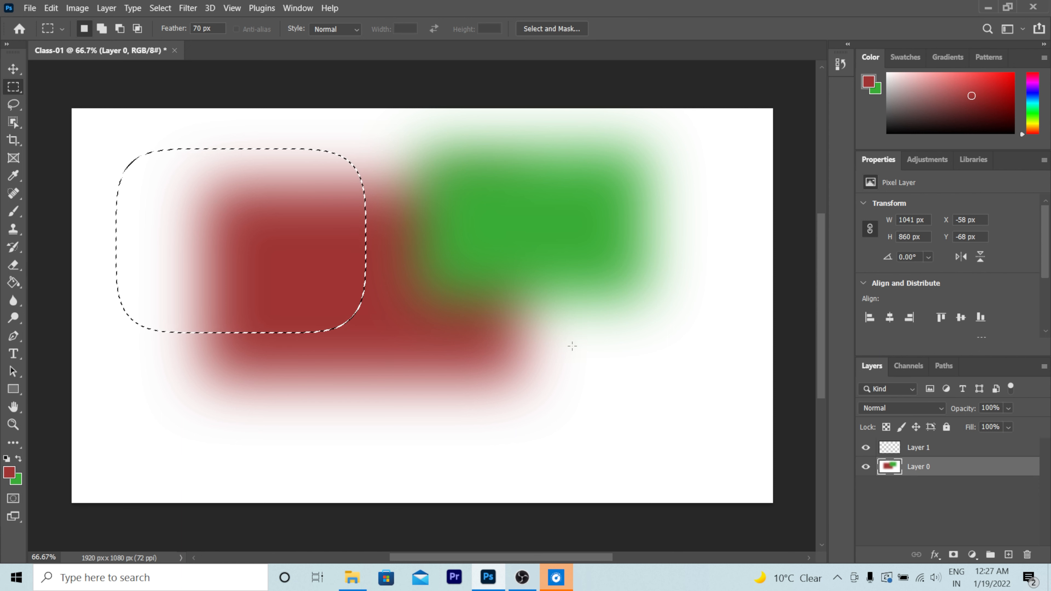
drag(519, 309, 709, 451)
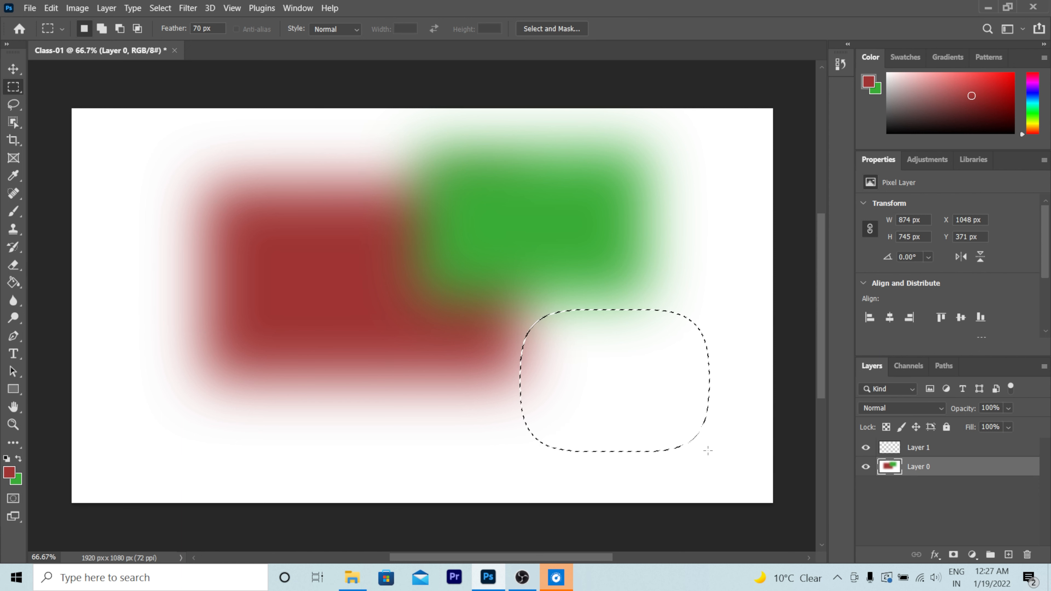
click(203, 29)
key(BackSpace)
key(BackSpace)
key(BackSpace)
text(0)
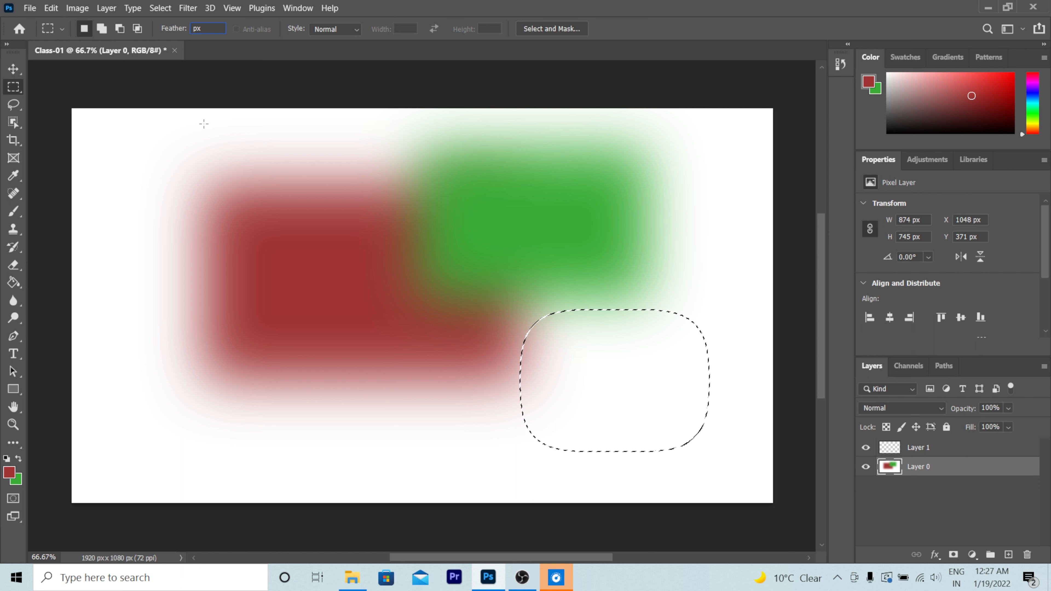
click(204, 124)
Step: Try to delete an unfeathered rectangle of about 1579 x 780 px around the blurred shapes on Layer 0
drag(120, 144, 696, 429)
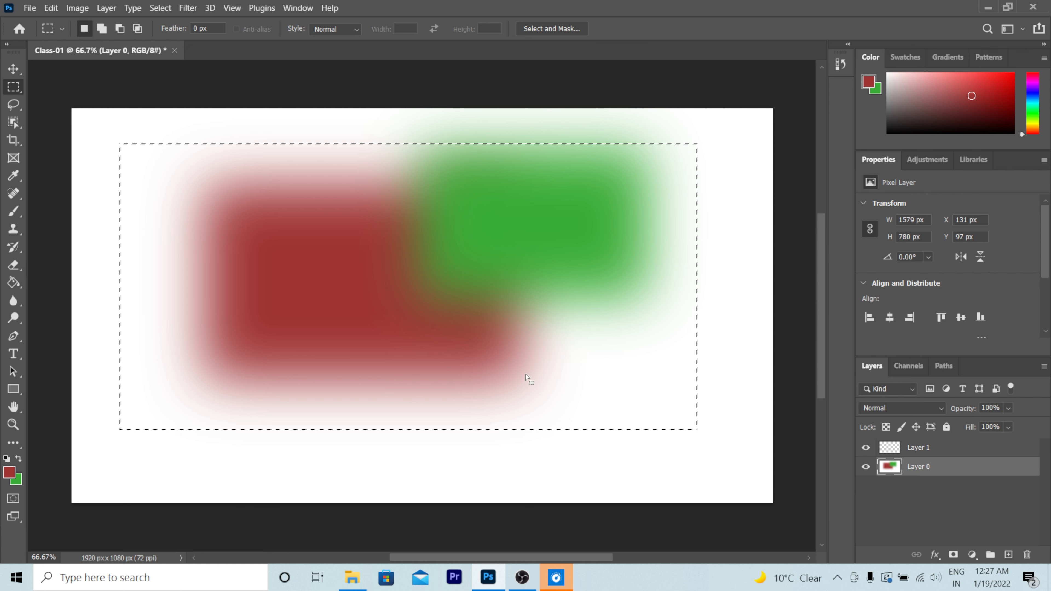
key(Delete)
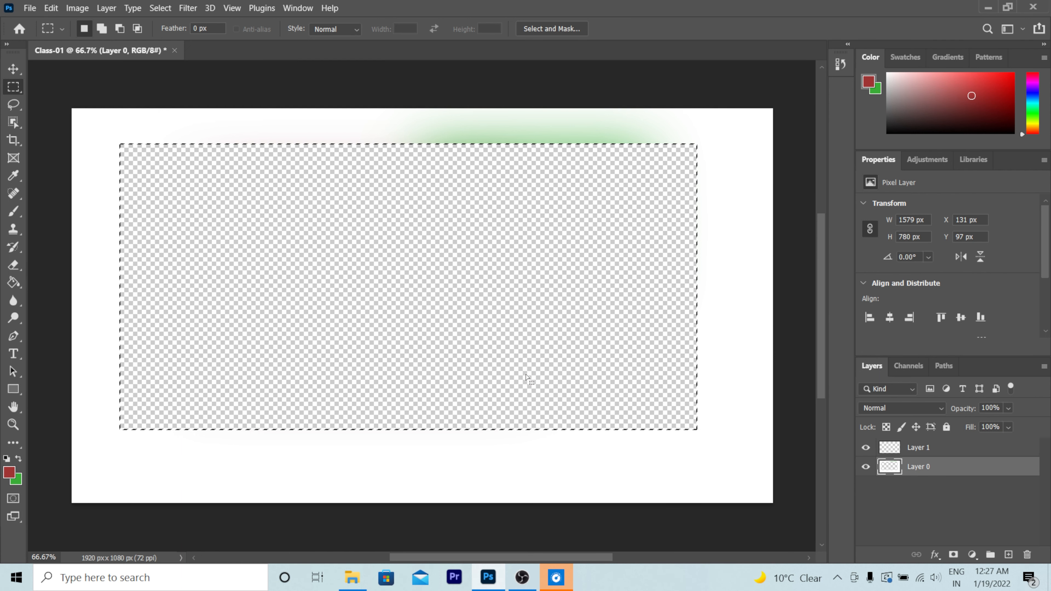
key(ctrl+z)
key(ctrl+d)
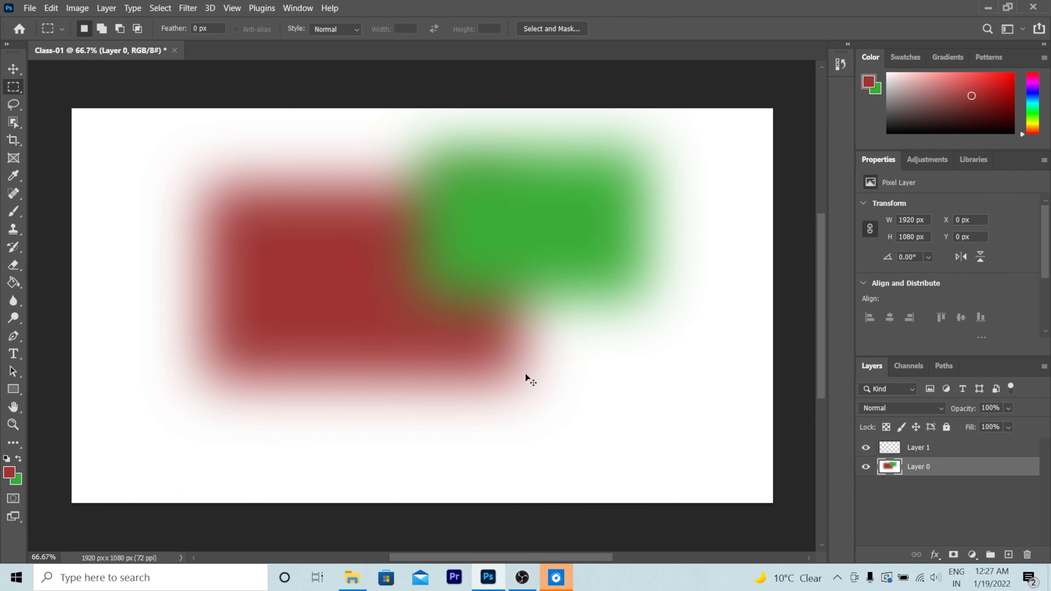
Step: Step back through the history to before the green and red feathered fills on Layer 0
key(ctrl+z)
key(ctrl+z)
key(ctrl+z)
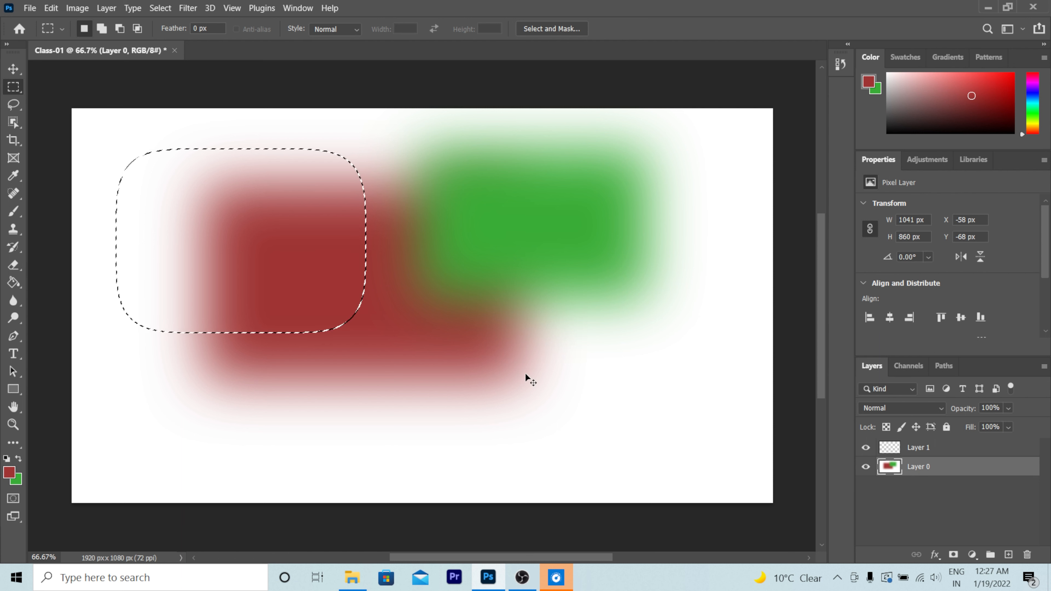
key(ctrl+shift+z)
key(ctrl+shift+z)
key(ctrl+shift+z)
key(ctrl+shift+z)
key(ctrl+shift+z)
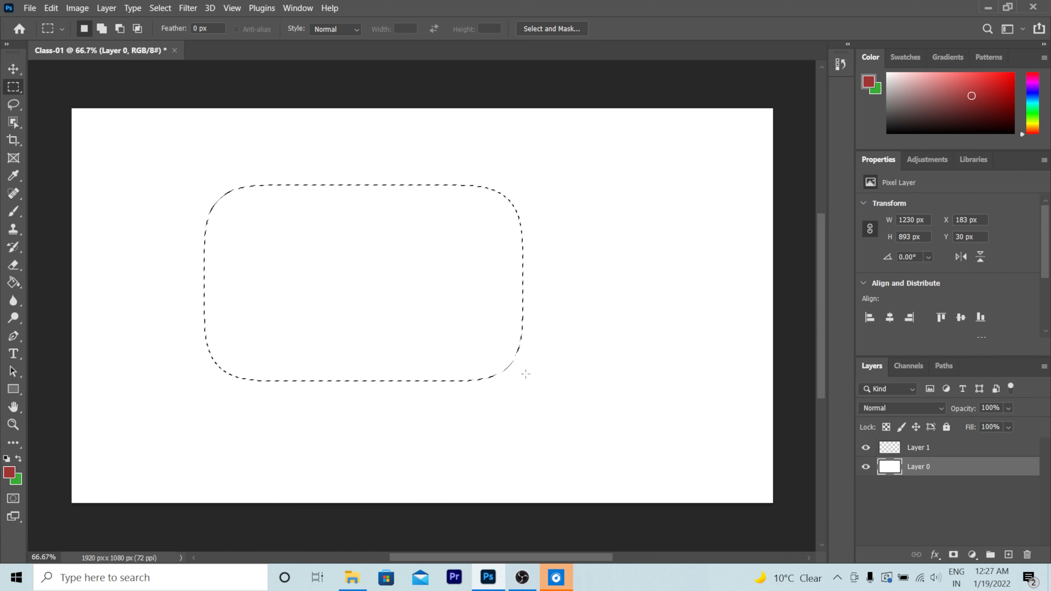
Step: Clear the feathered selection, draw an unfeathered marquee of about 763 x 444 px and fill it with the green background colour
click(250, 139)
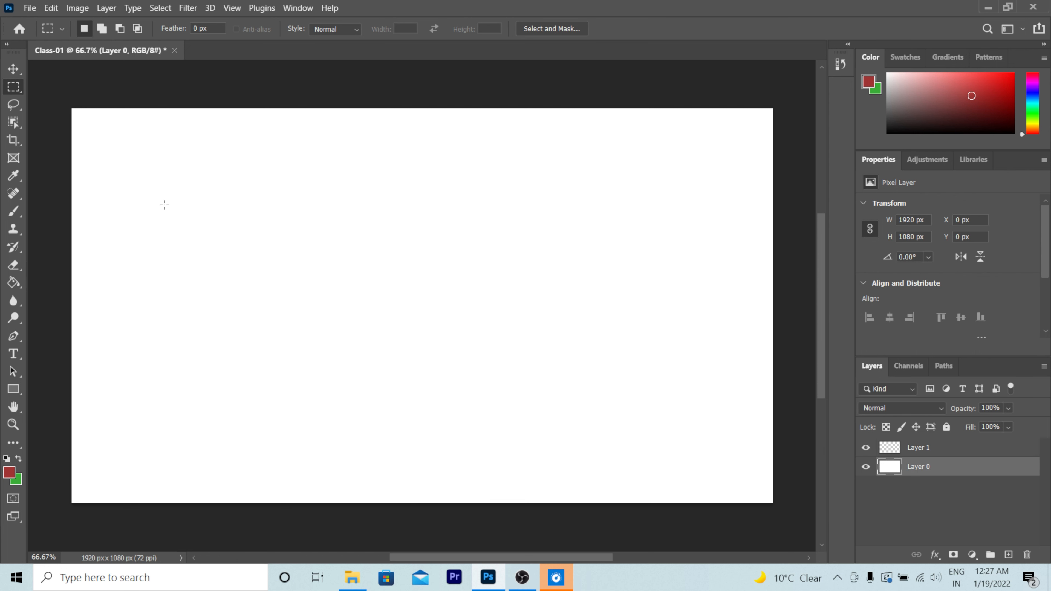
drag(160, 195, 439, 359)
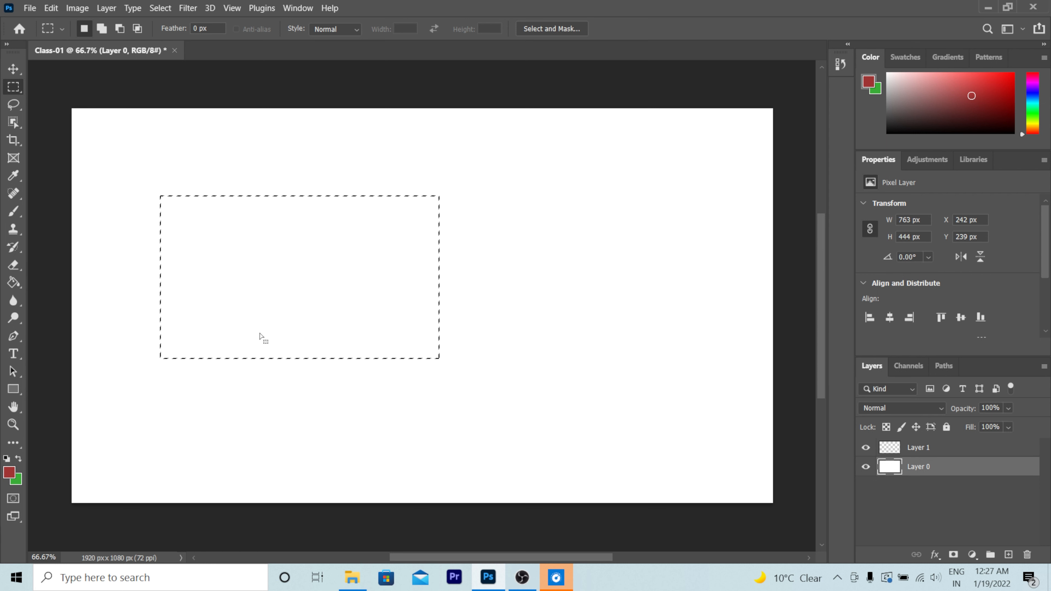
key(ctrl+BackSpace)
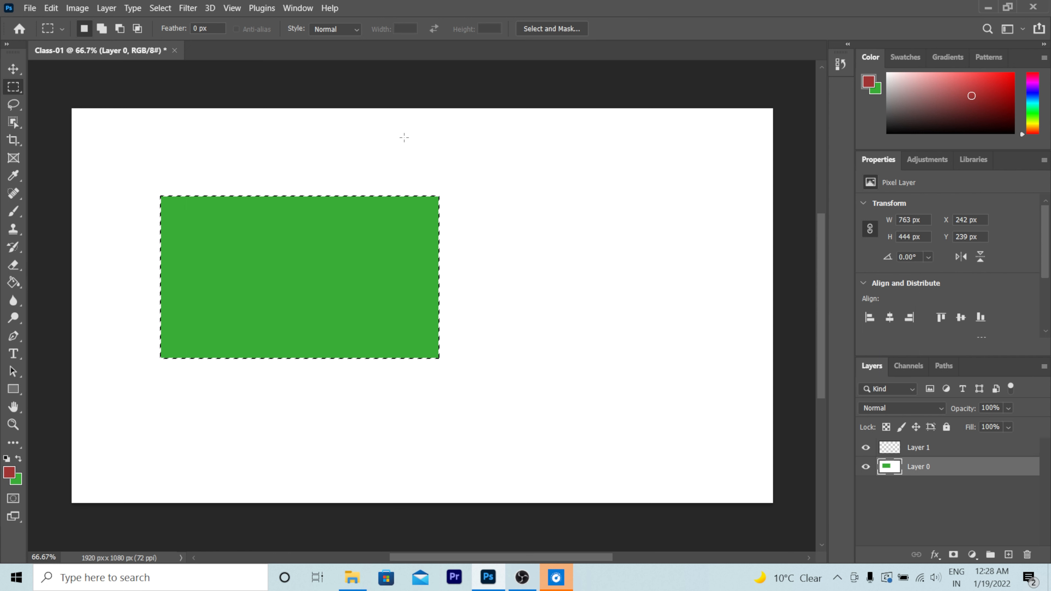
Step: Draw a marquee of about 485 x 343 px over the green rectangle's upper-right corner, feather it by 69 px and deselect
drag(392, 148, 569, 273)
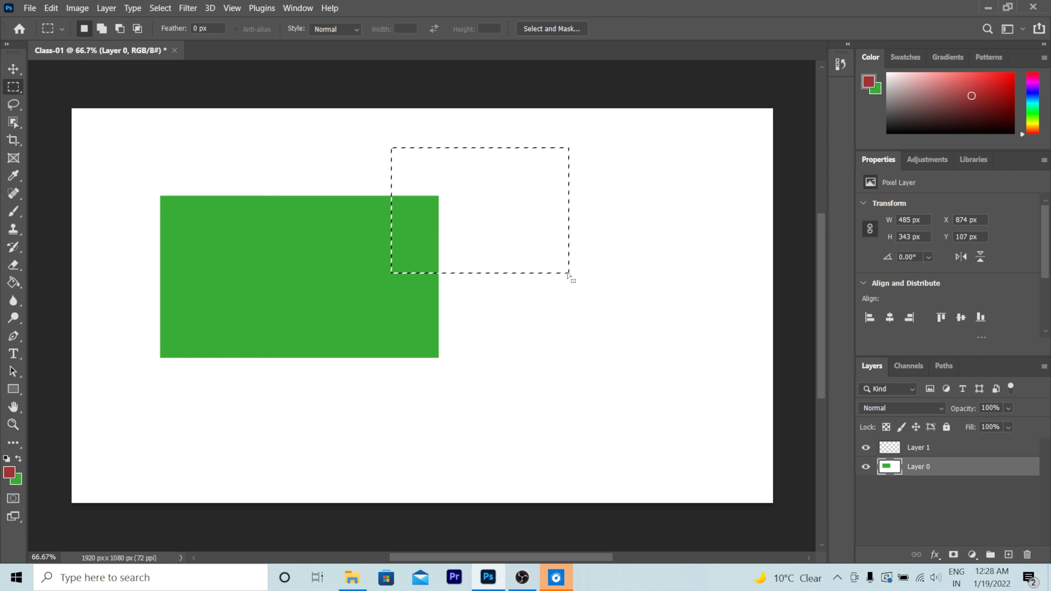
right_click(494, 212)
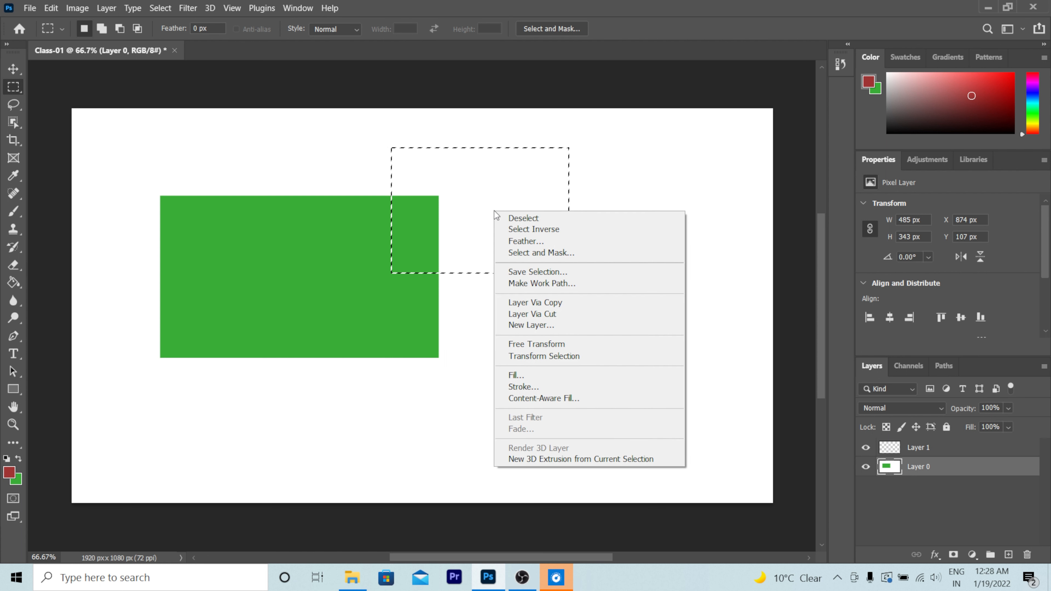
click(537, 242)
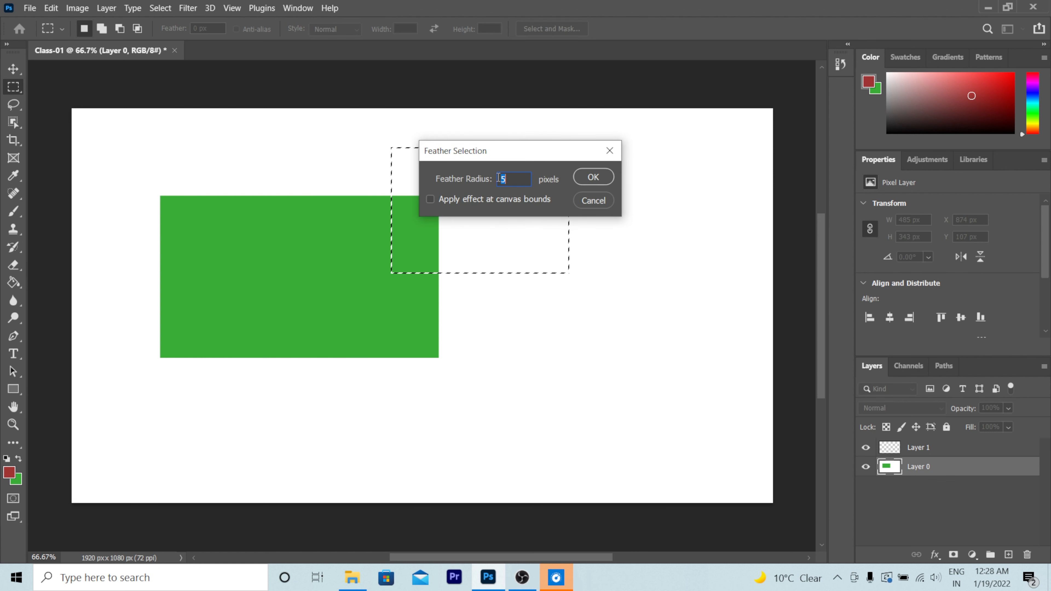
click(522, 179)
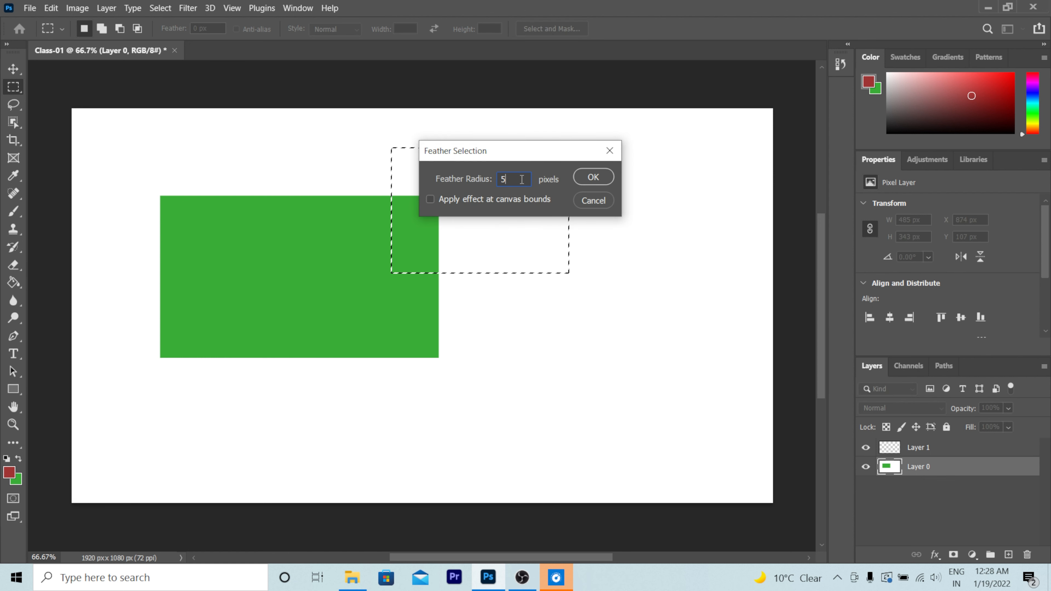
key(BackSpace)
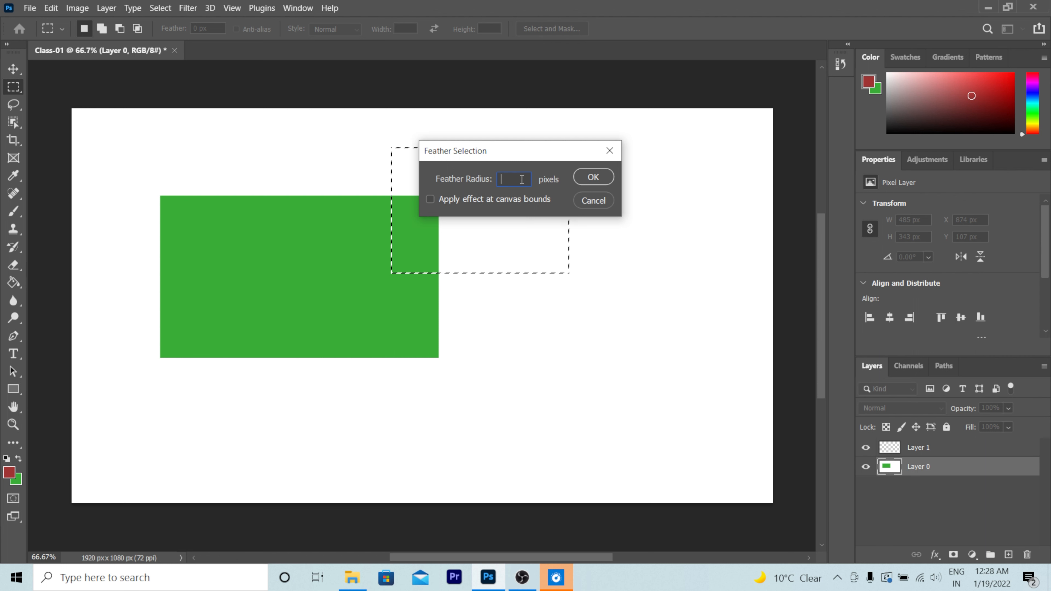
text(69)
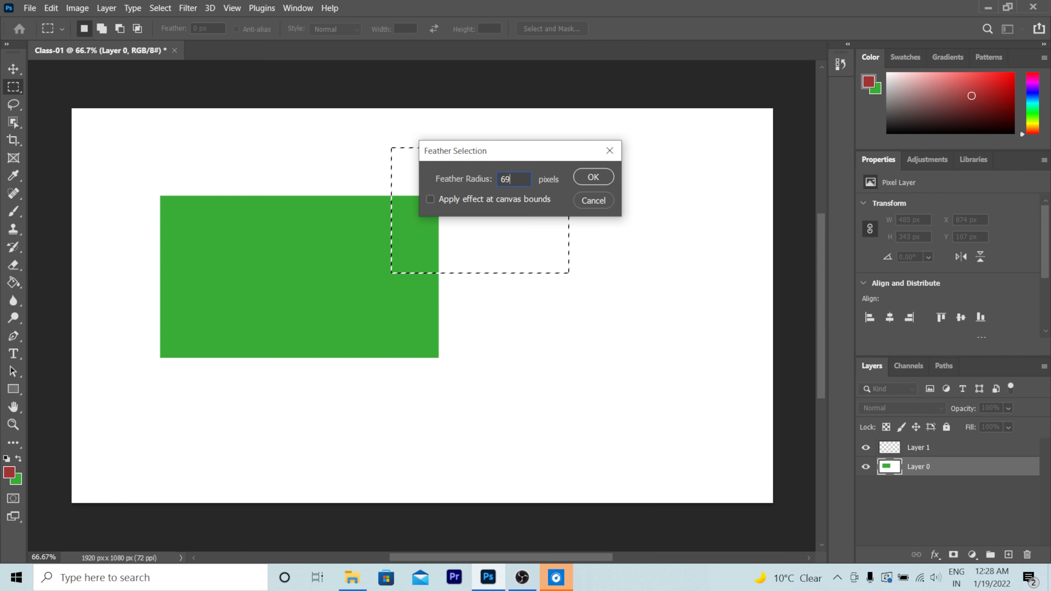
click(593, 177)
click(482, 212)
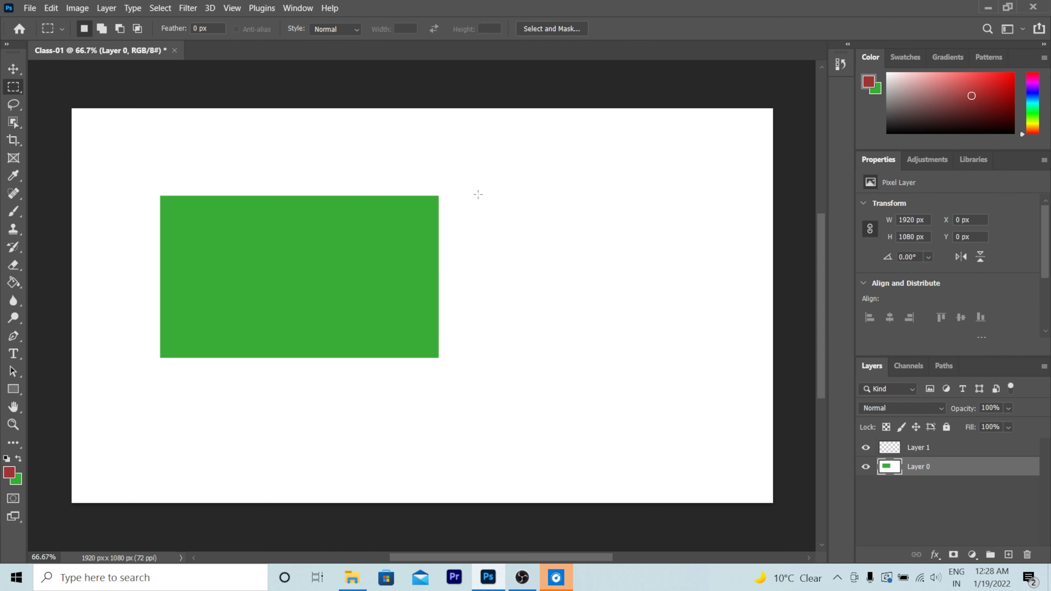
Step: Select about 316 x 283 px at the green rectangle's upper-right corner, feather it by 69 px, fill with the red foreground colour and deselect
drag(423, 166, 539, 269)
right_click(492, 208)
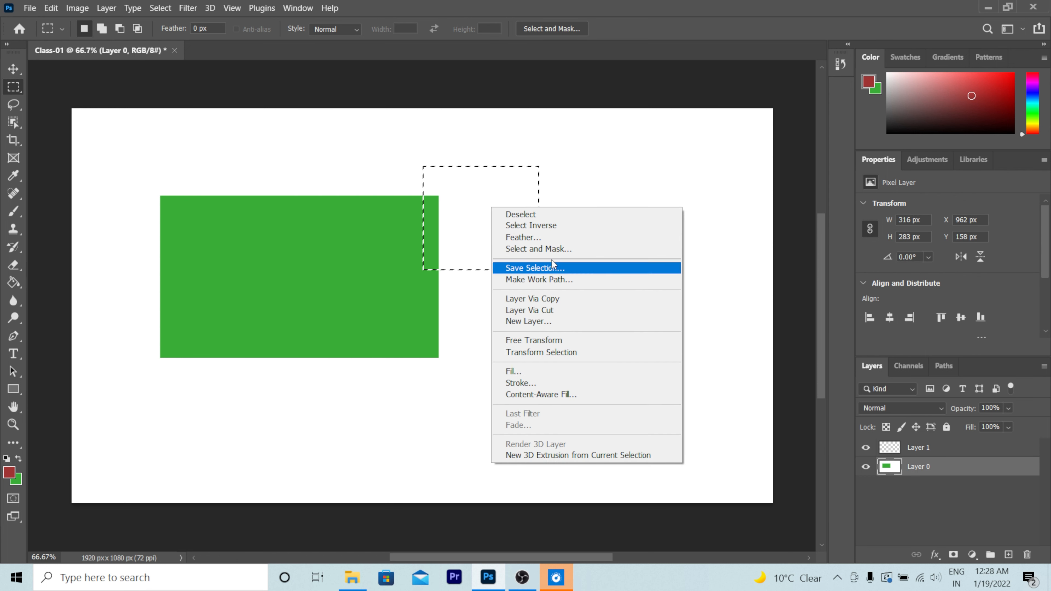
click(528, 240)
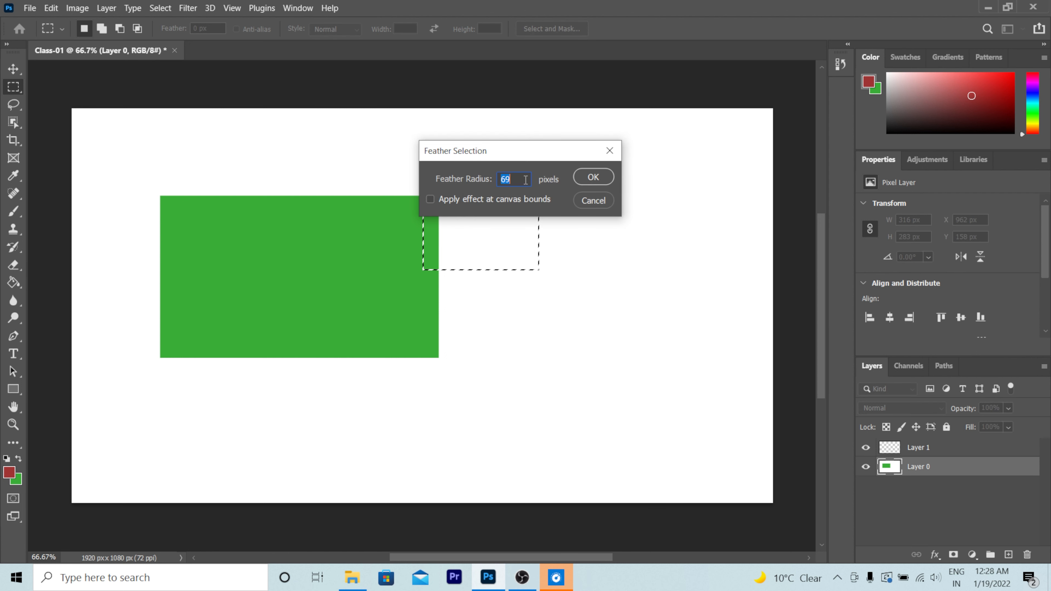
click(595, 175)
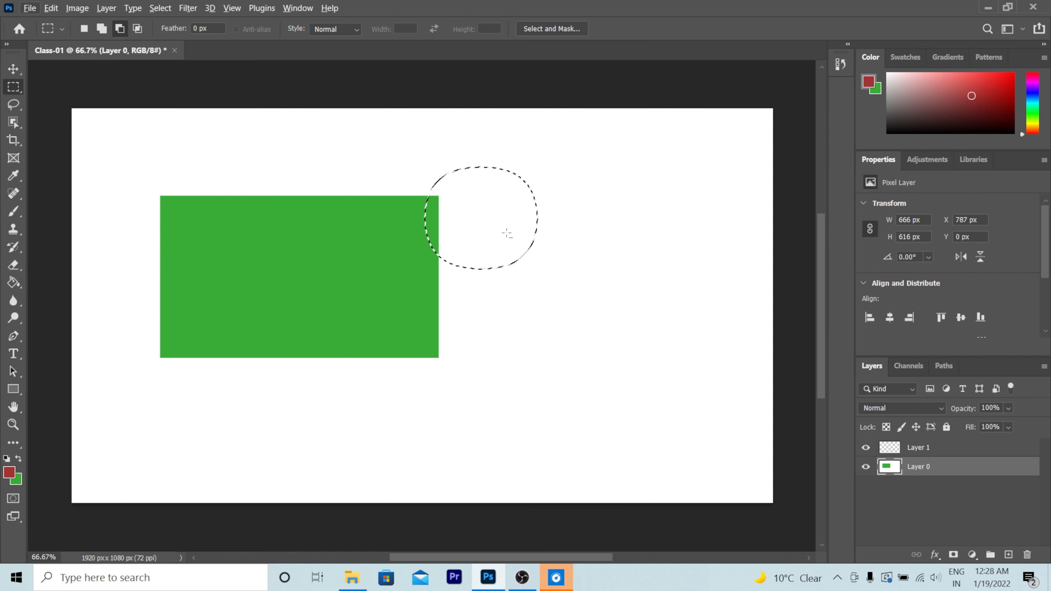
key(alt+BackSpace)
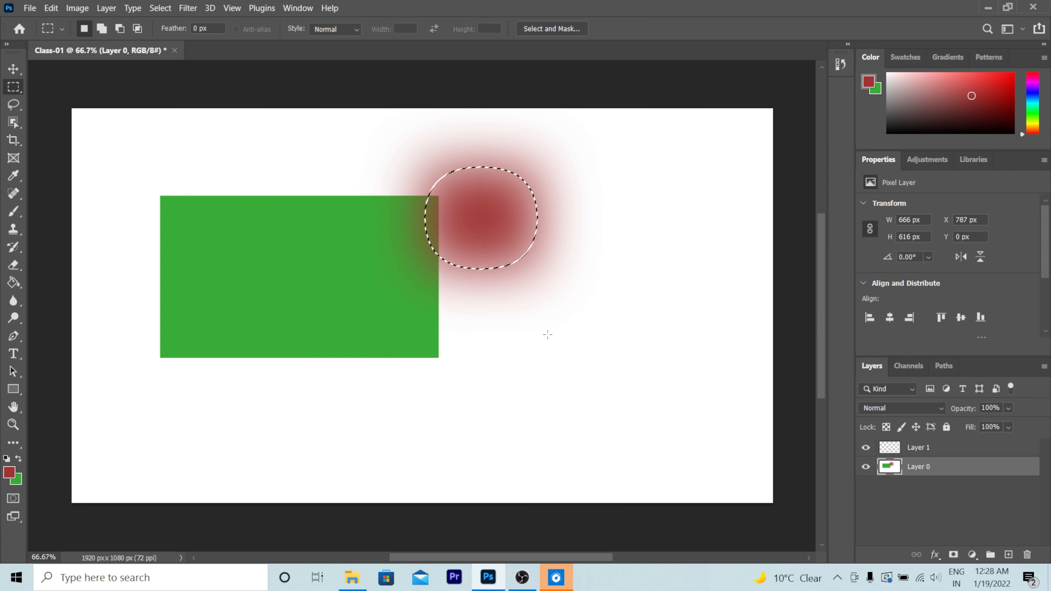
key(ctrl+d)
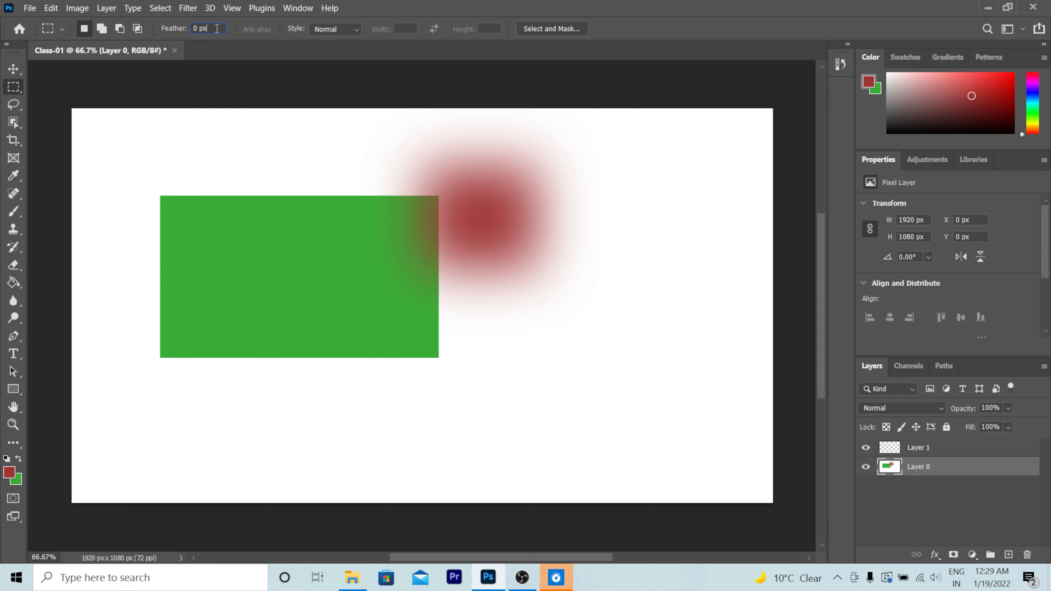
Step: Draw trial marquees without feathering over the green rectangle, about 869 x 446 px, and over the red blur, clearing each one
drag(153, 198, 469, 362)
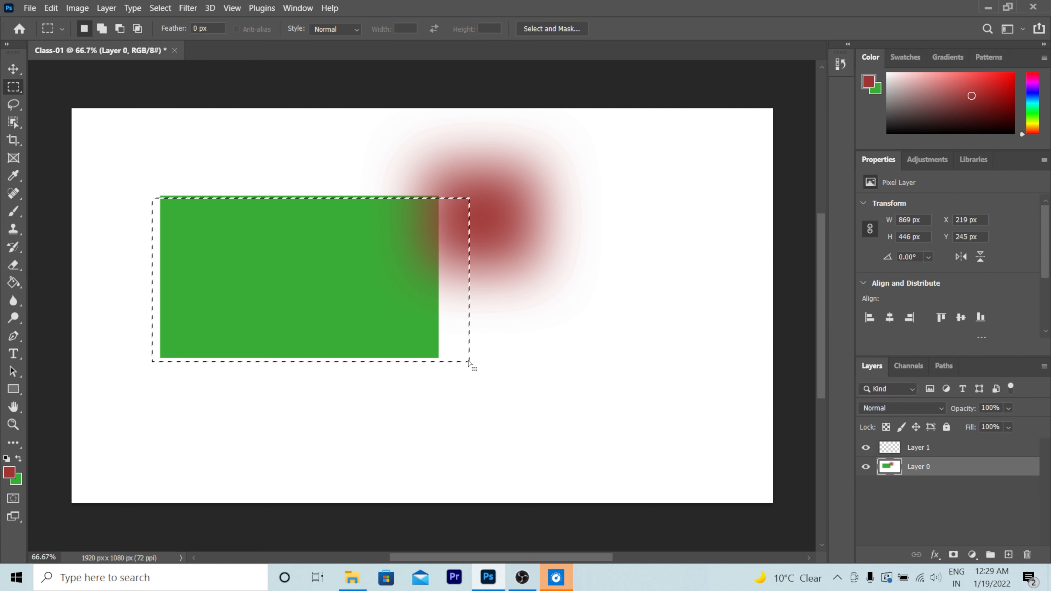
click(492, 221)
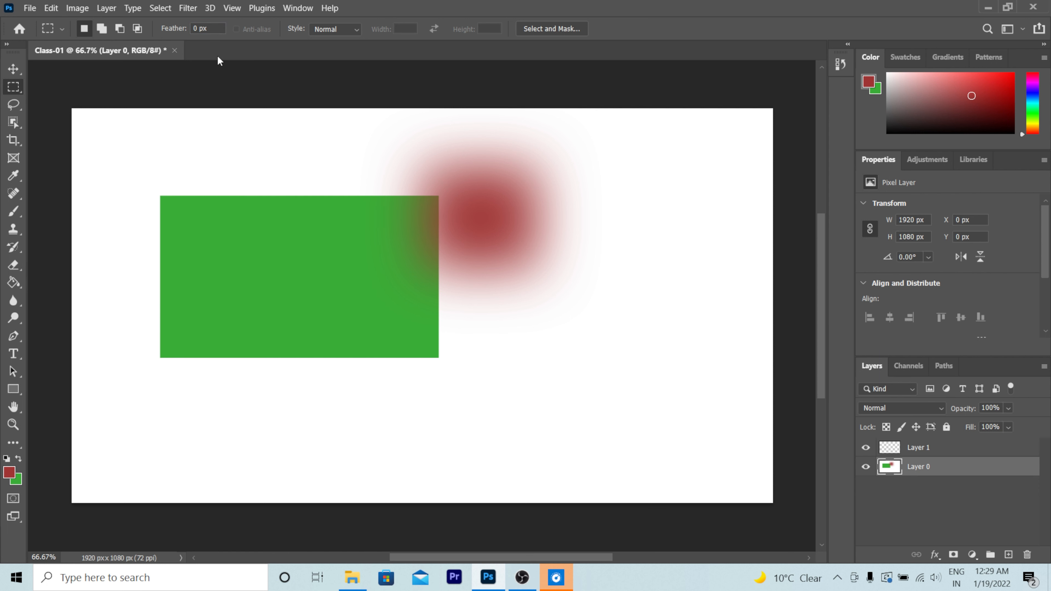
drag(361, 178, 563, 293)
click(602, 204)
Step: Draw a marquee of about 529 x 302 px around the red blur and inspect the Feather Selection settings without applying them
drag(388, 159, 582, 269)
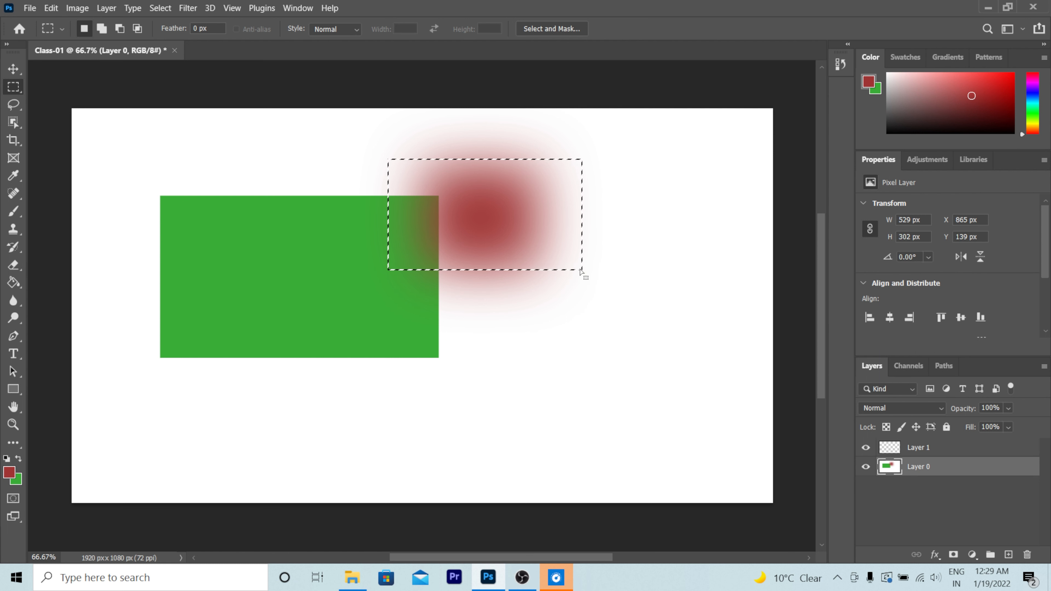
right_click(459, 235)
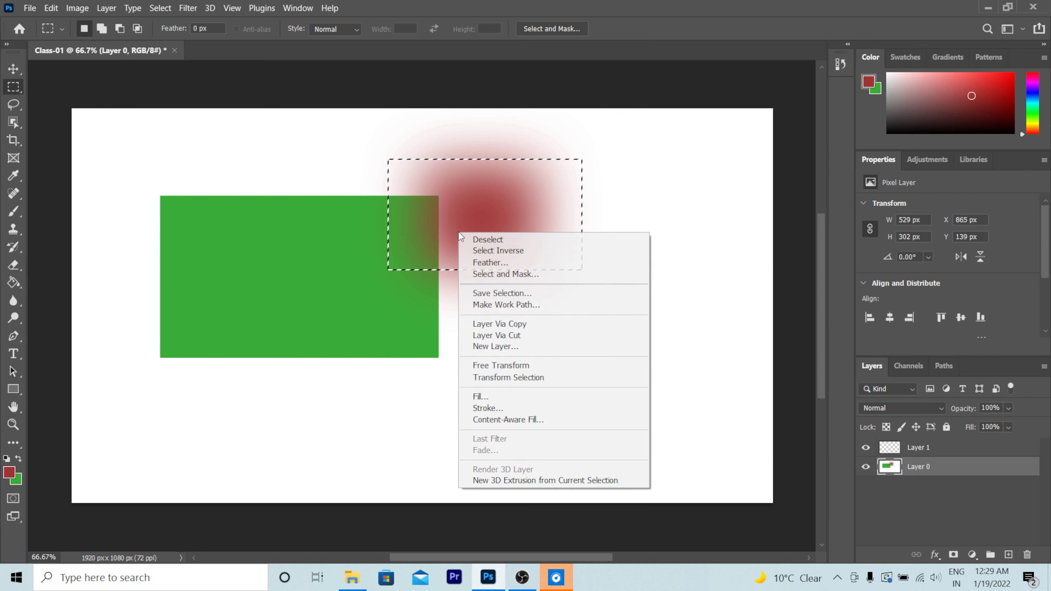
click(506, 262)
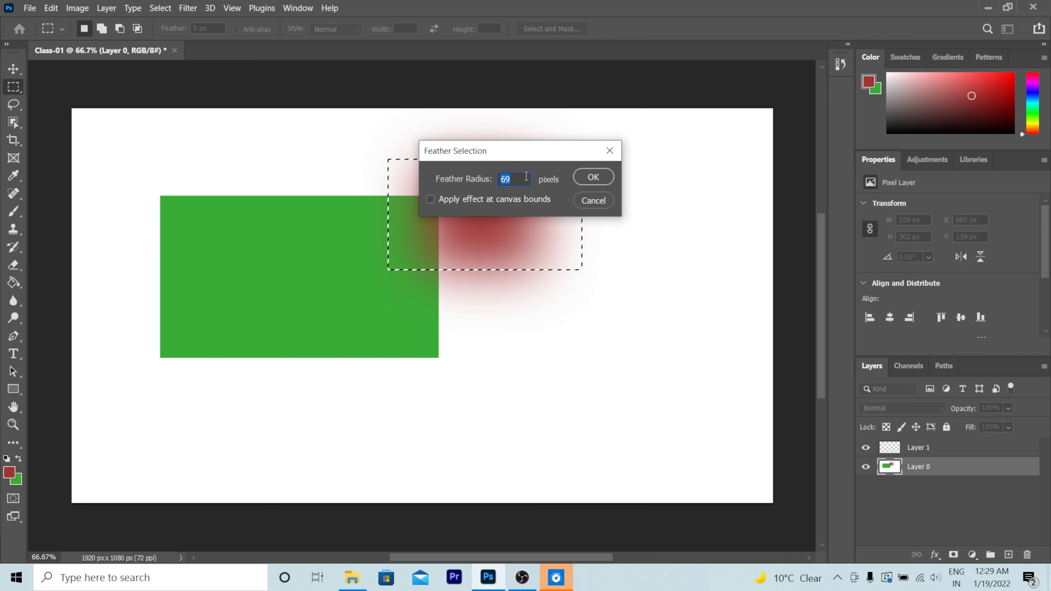
click(593, 201)
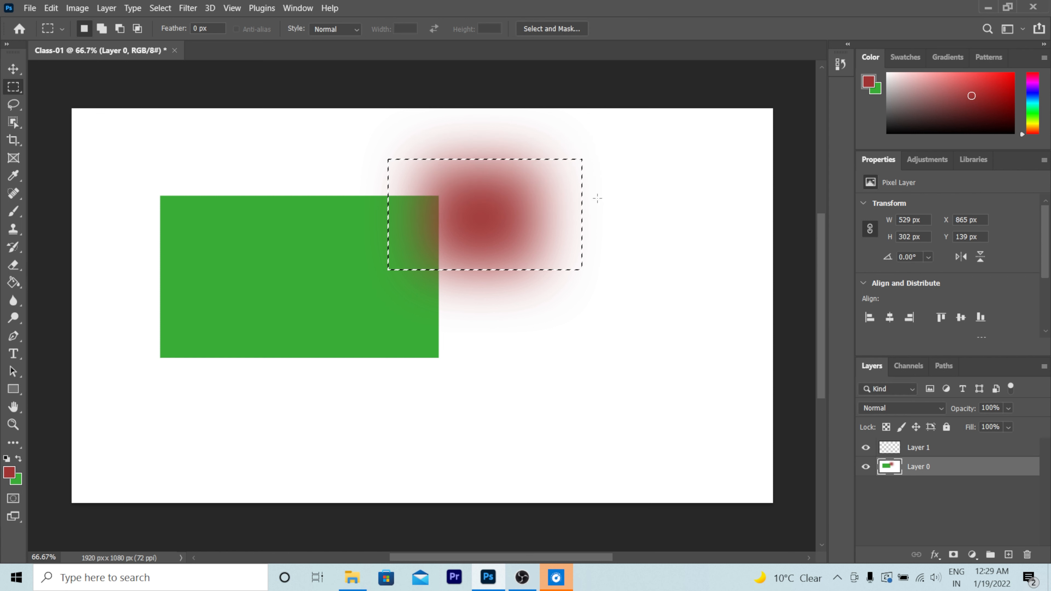
drag(424, 150, 532, 299)
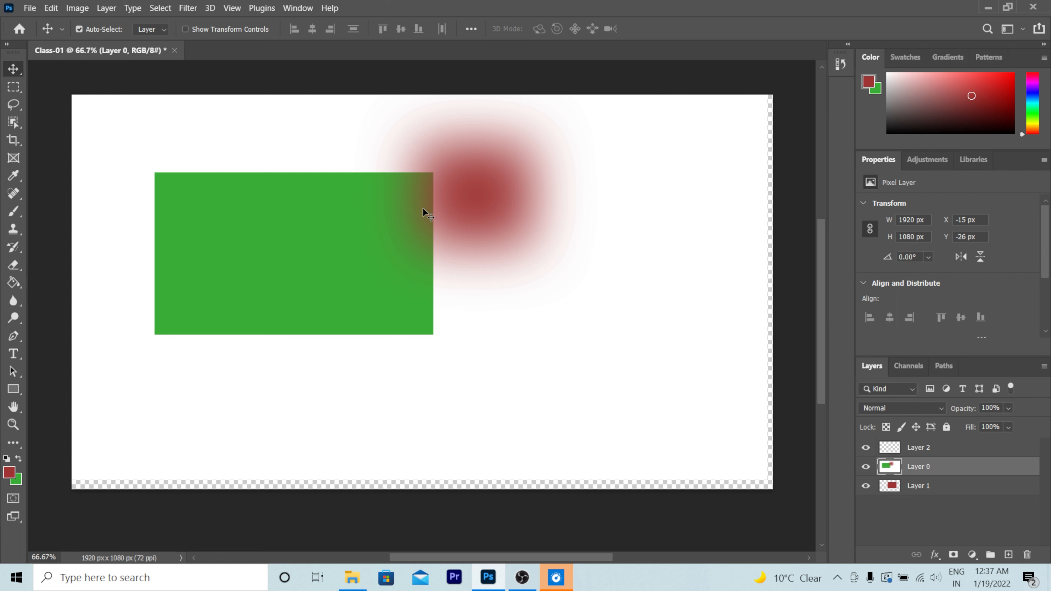
Step: Shift Layer 0 on the canvas, delete Layer 0 and Layer 1, and try to delete Layer 2 as well
drag(397, 241, 517, 206)
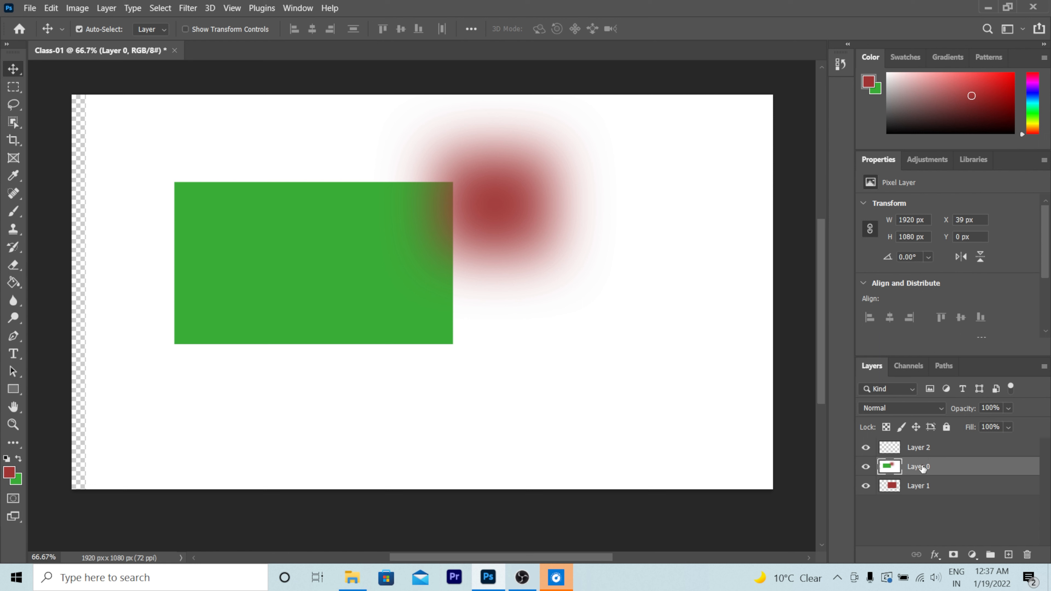
drag(922, 469, 1031, 557)
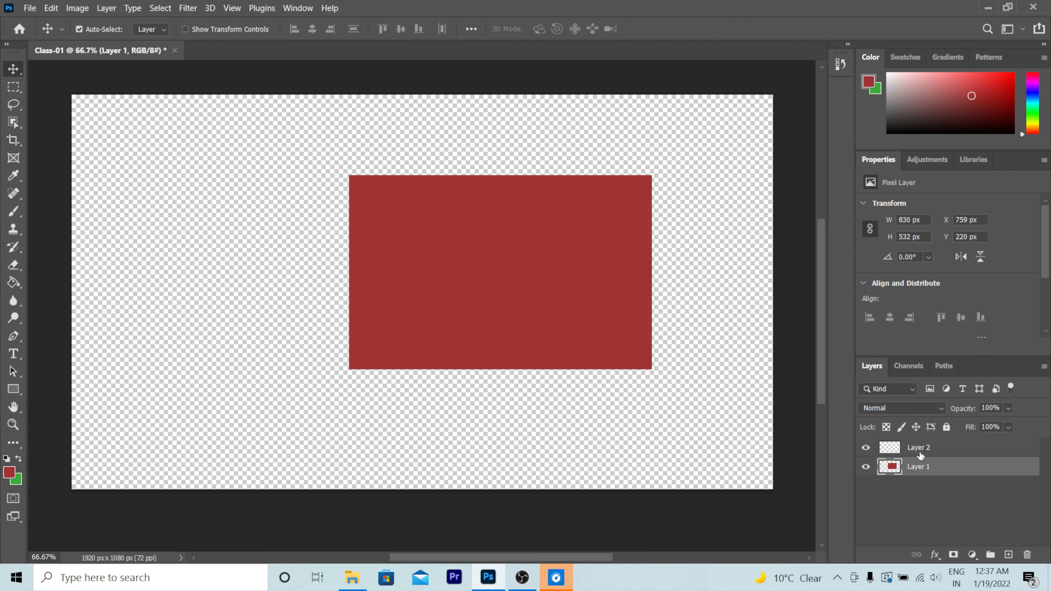
drag(934, 471, 1028, 556)
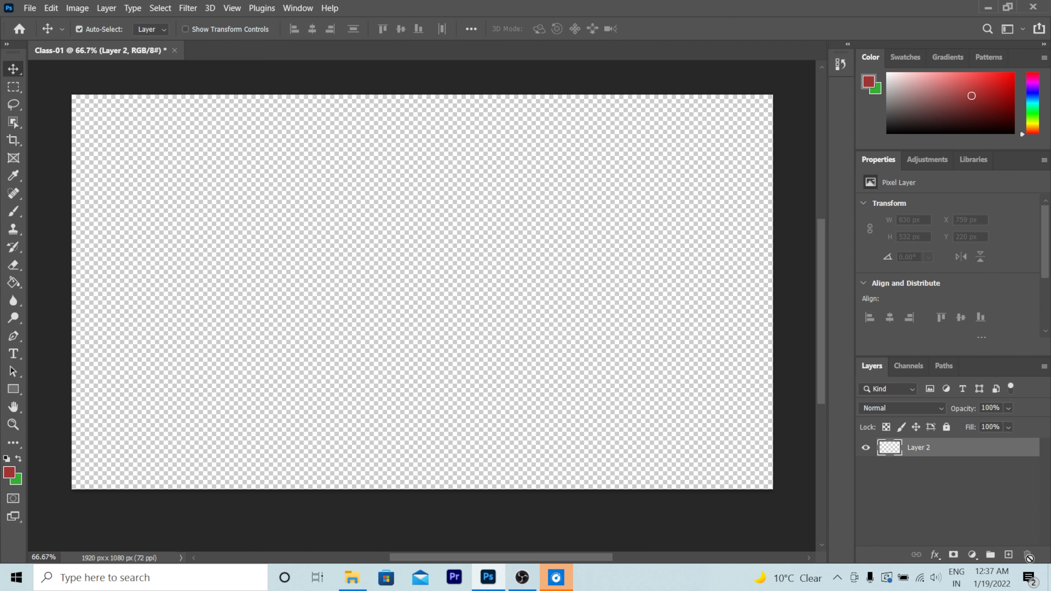
drag(925, 448, 1031, 560)
key(alt+Tab)
click(955, 449)
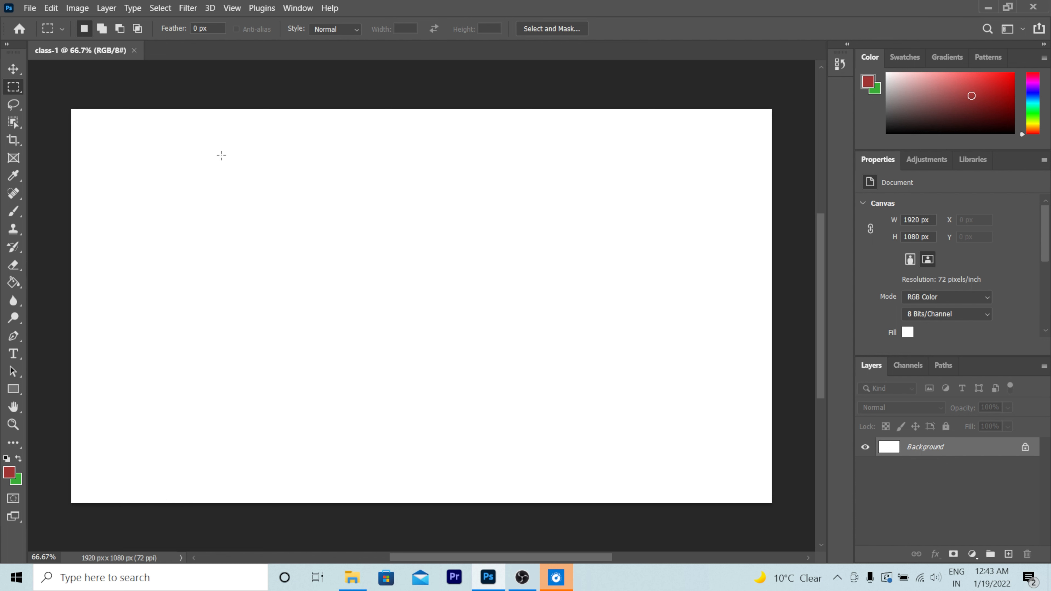
Step: Set the Rectangular Marquee style to Normal and draw a wide selection in the upper-left part of the class-1 canvas
click(347, 30)
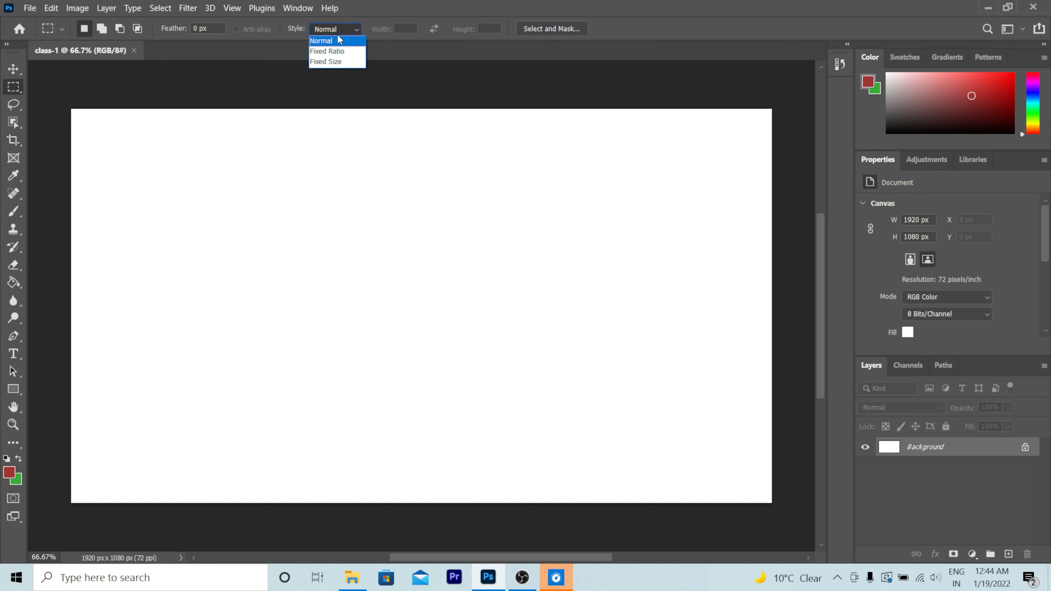
click(337, 41)
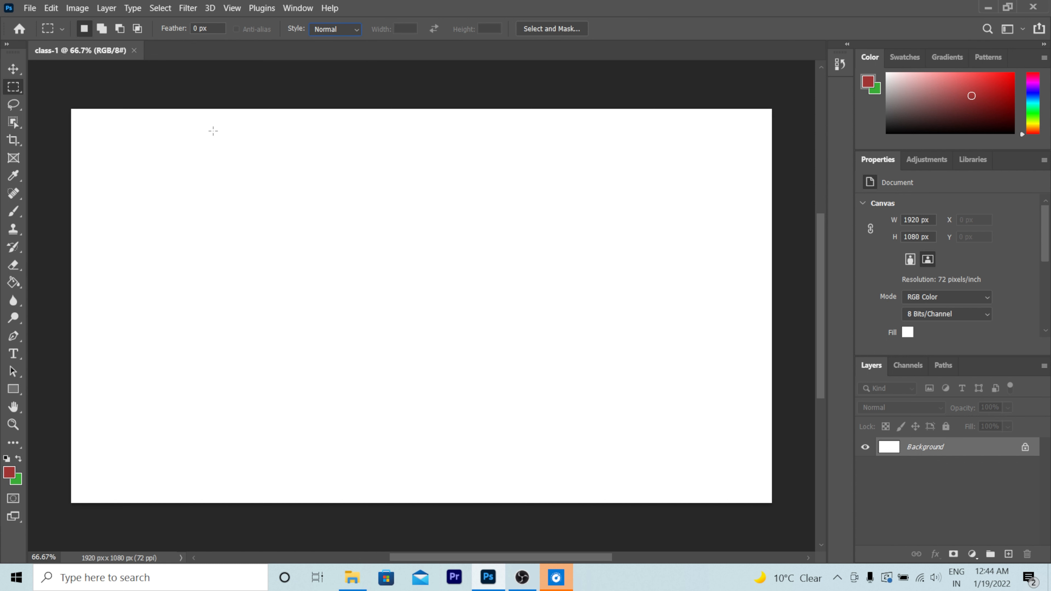
drag(171, 154, 474, 280)
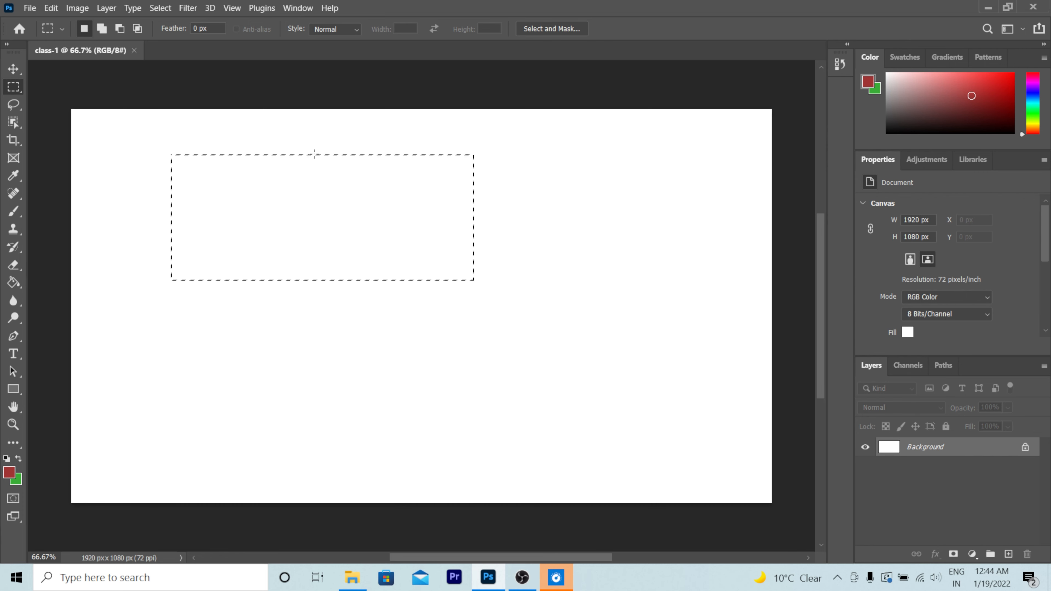
Step: Change the marquee style to Fixed Ratio at 1:1 and draw a square selection in the canvas's upper-right part
click(343, 30)
click(347, 50)
drag(526, 156, 666, 280)
Step: Change the marquee style to Fixed Size and place the 64 x 64 px selection at several spots on the canvas
click(321, 30)
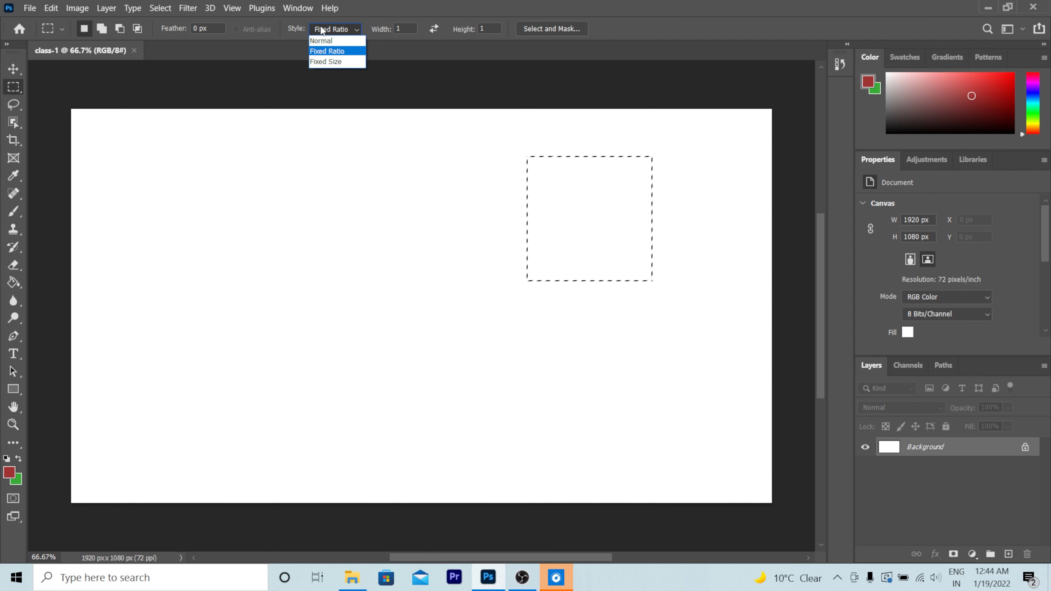
click(341, 61)
drag(302, 232, 347, 225)
drag(218, 183, 318, 195)
mouse_move(452, 176)
mouse_down()
mouse_move(484, 258)
mouse_move(606, 270)
mouse_move(457, 175)
mouse_up()
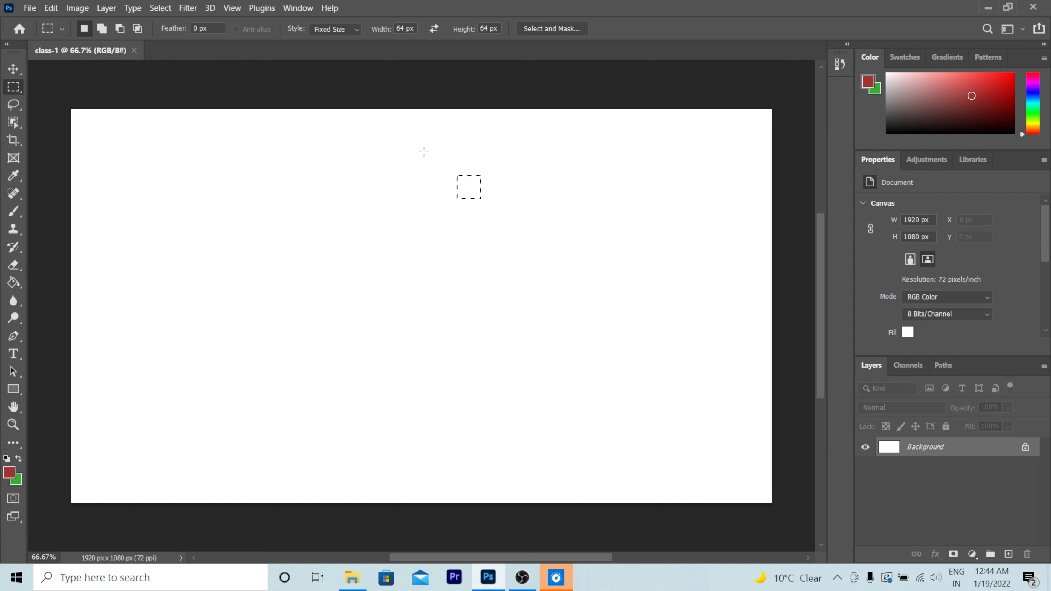
Step: Set the fixed marquee size to 70 px wide and 120 px high and place that selection on the canvas
click(407, 29)
key(BackSpace)
key(BackSpace)
key(BackSpace)
text(70)
click(486, 29)
text(6120)
click(223, 199)
drag(224, 200, 297, 208)
Step: Review the marquee tool variants, keep the Rectangular Marquee Tool and place its fixed-size selection near the canvas centre
right_click(13, 92)
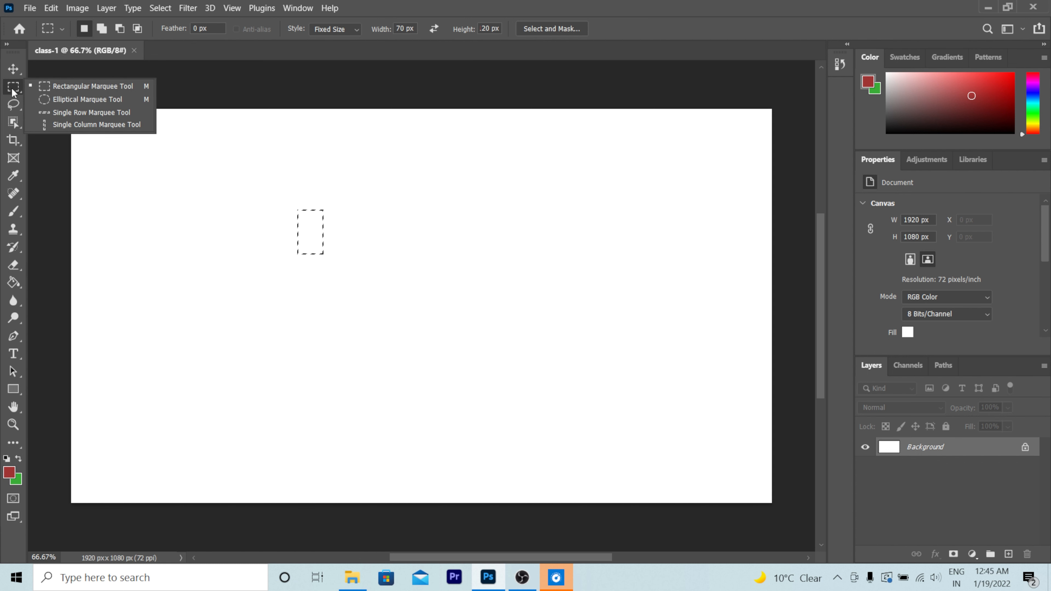
click(138, 169)
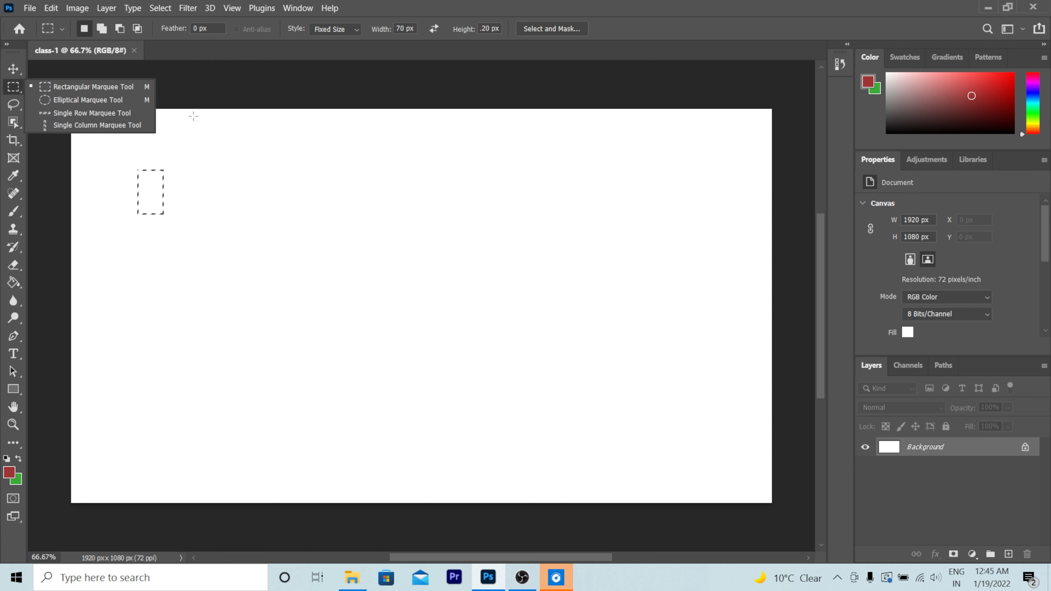
click(235, 92)
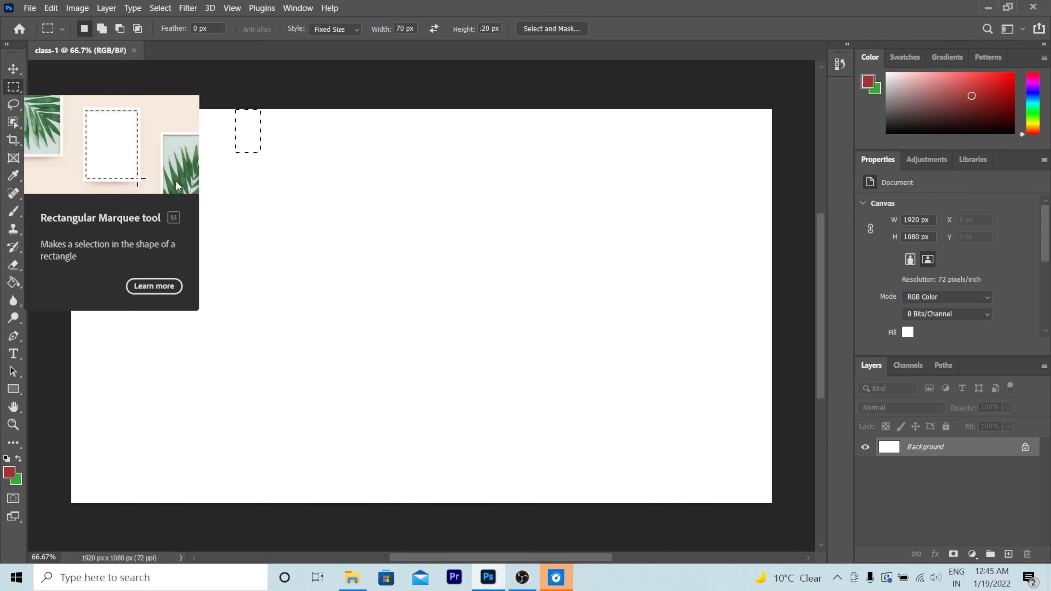
right_click(14, 90)
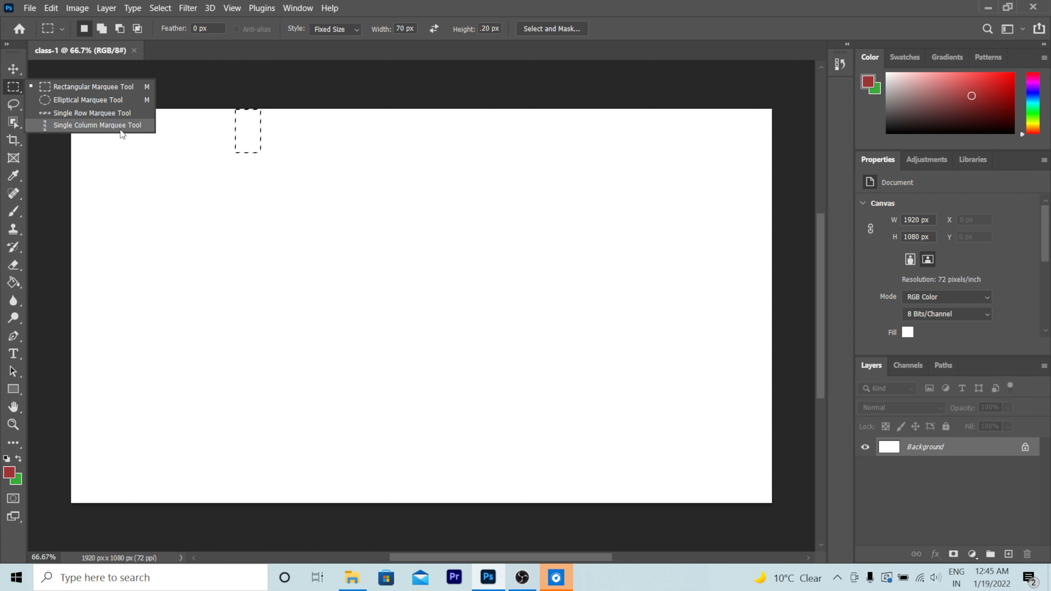
click(80, 87)
click(313, 345)
drag(313, 346, 391, 230)
Step: Return the marquee style to Normal, draw a nearly square selection in the upper middle of the canvas and keep the Rectangular Marquee Tool
click(339, 29)
click(344, 40)
drag(307, 137, 494, 331)
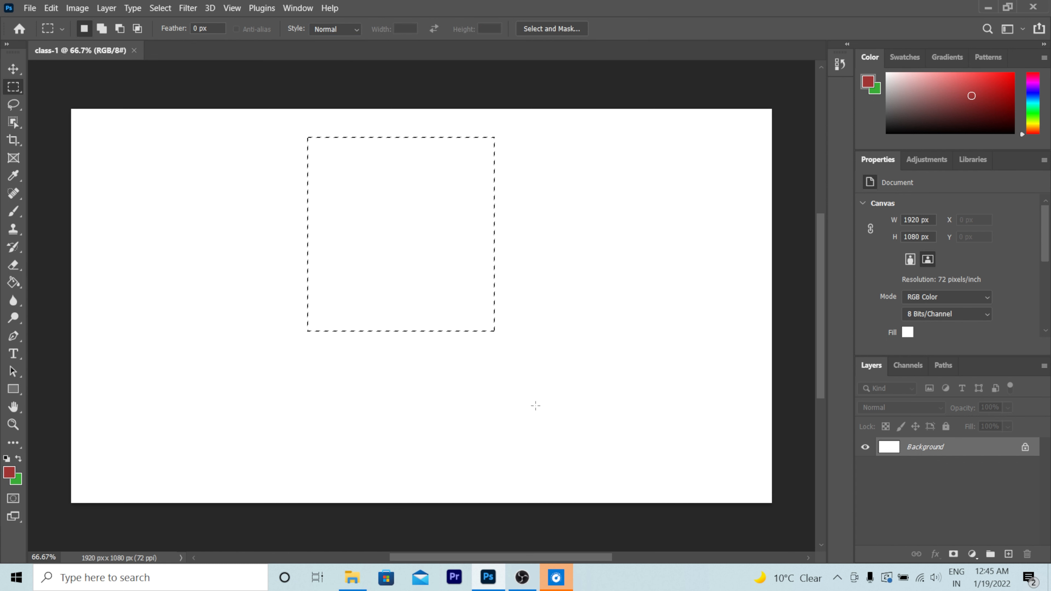
right_click(19, 89)
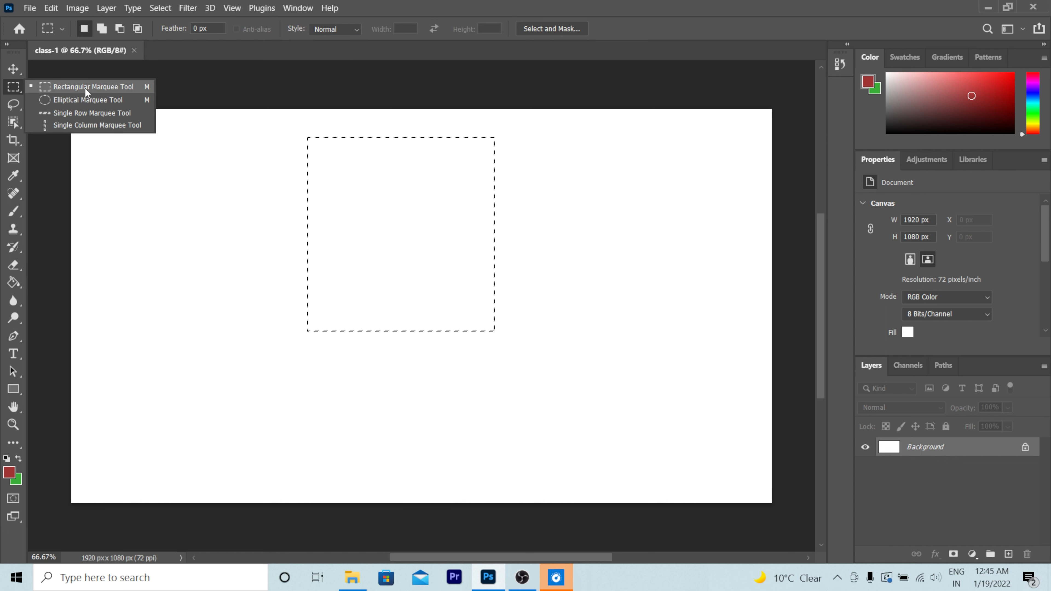
click(99, 87)
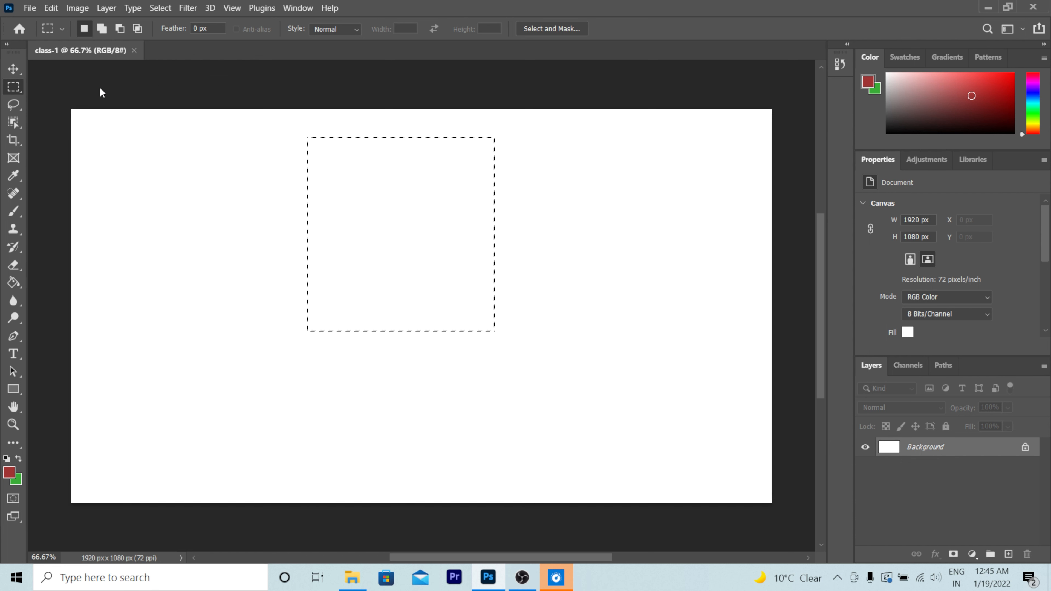
Step: Draw a wide rectangular selection across the middle of the canvas and deselect it
drag(165, 188, 624, 362)
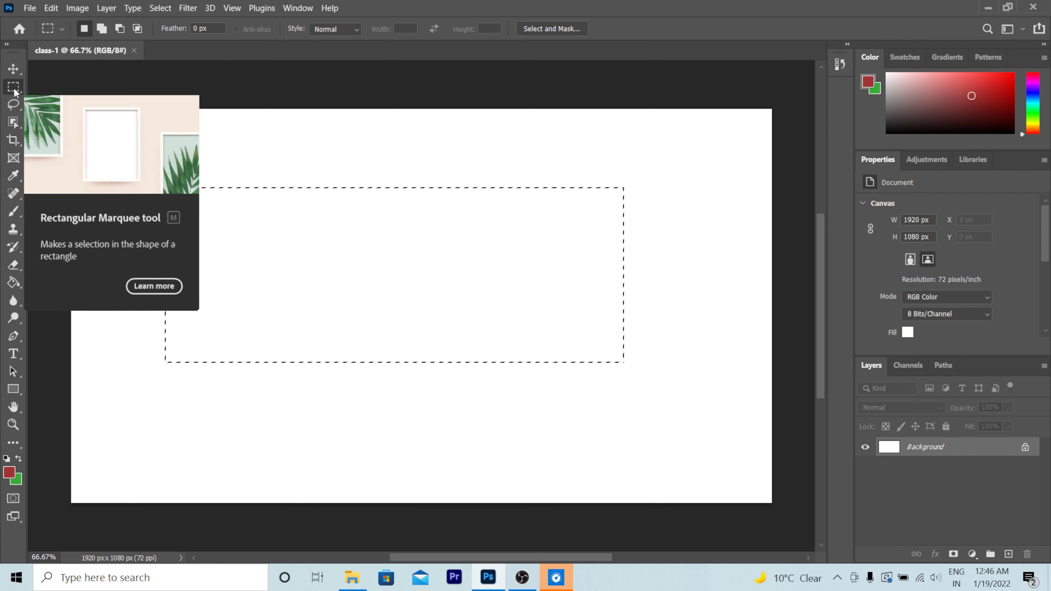
right_click(509, 274)
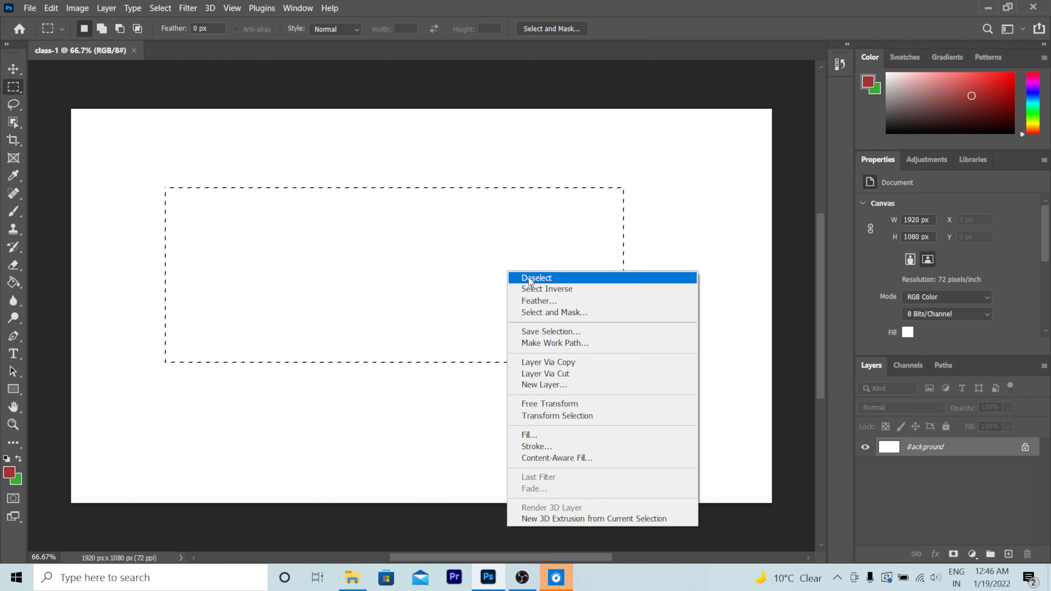
click(544, 280)
Step: Invert a smaller rectangular selection drawn near the canvas centre and paint red Brush strokes across its boundary
drag(289, 226, 543, 324)
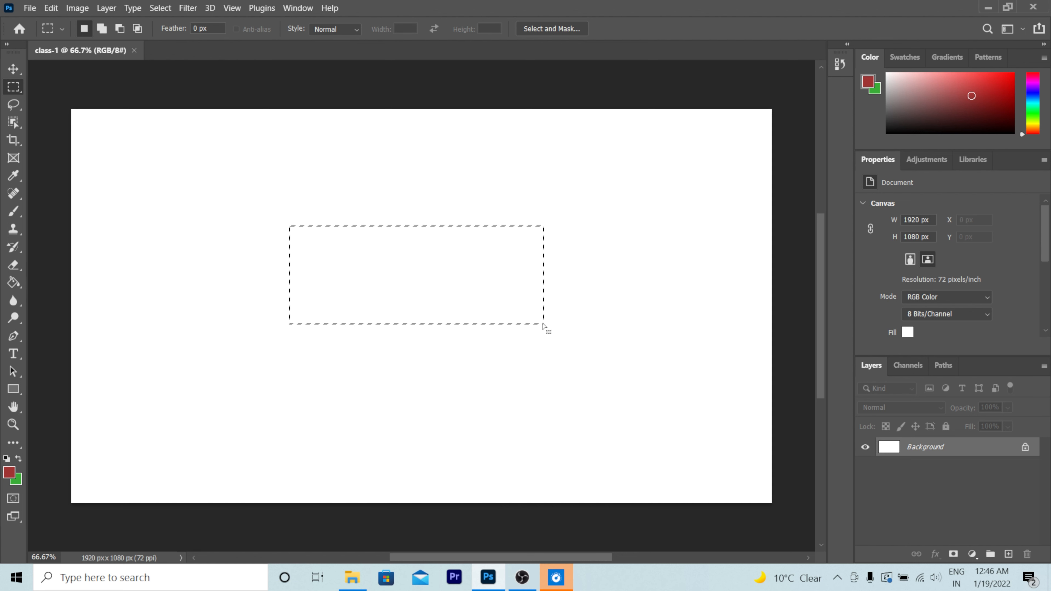
right_click(441, 278)
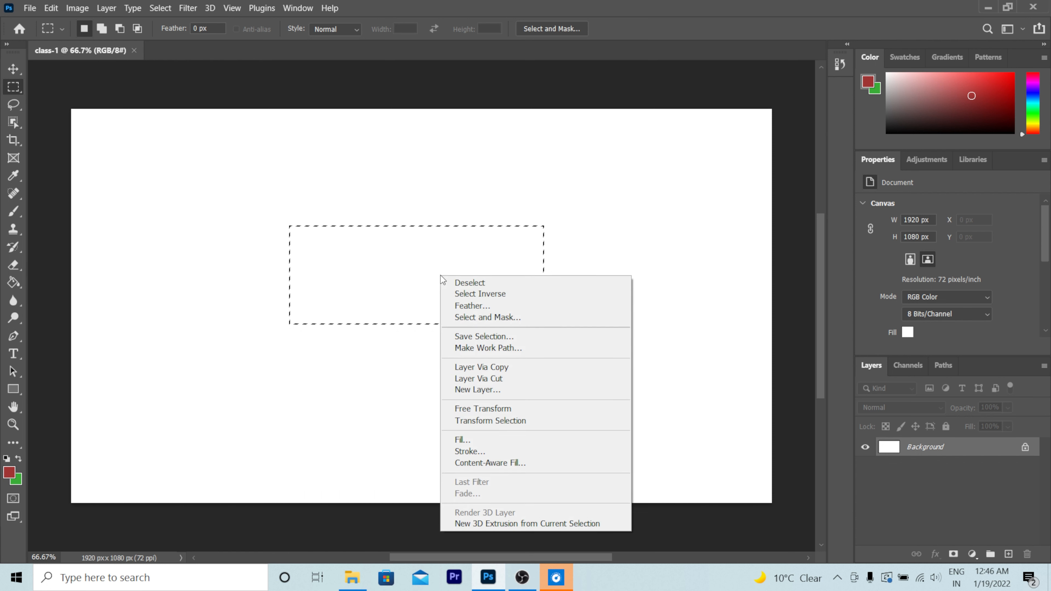
click(515, 294)
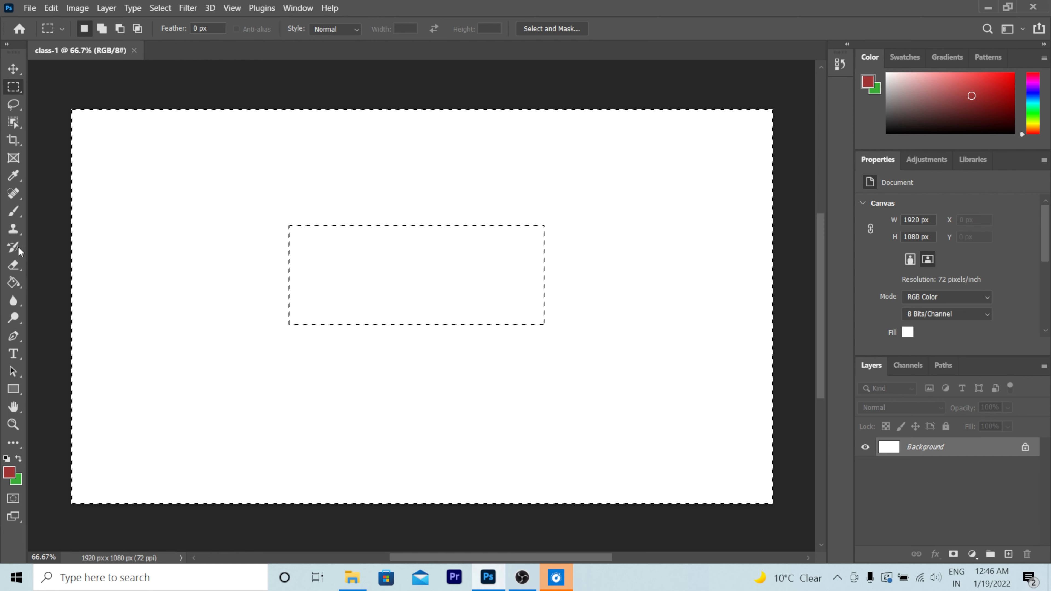
click(13, 214)
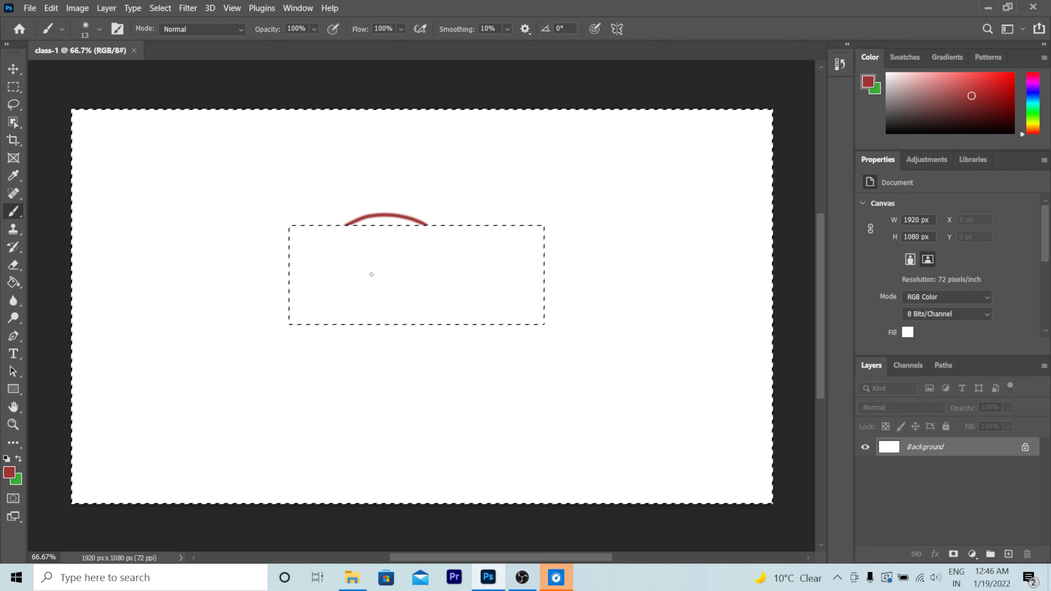
mouse_move(198, 189)
mouse_down()
mouse_move(352, 153)
mouse_move(626, 244)
mouse_move(327, 296)
mouse_move(344, 291)
mouse_move(232, 385)
mouse_move(693, 346)
mouse_move(550, 406)
mouse_up()
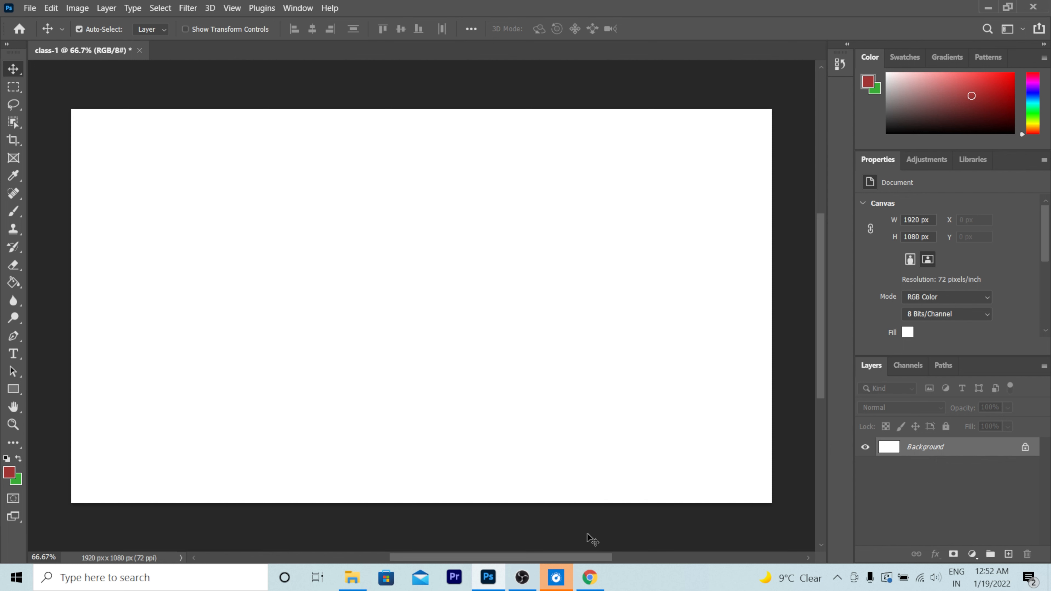
Step: Switch to Chrome, download the Unsplash portrait of the man in a floral shirt and black vest, and show the file in its folder
mouse_move(587, 580)
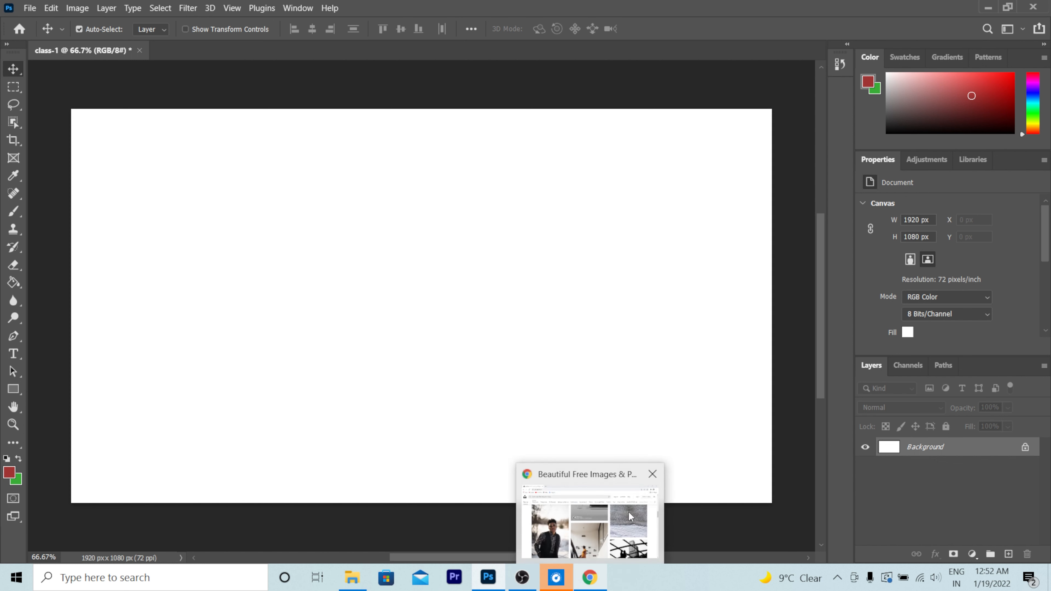
click(592, 526)
click(335, 551)
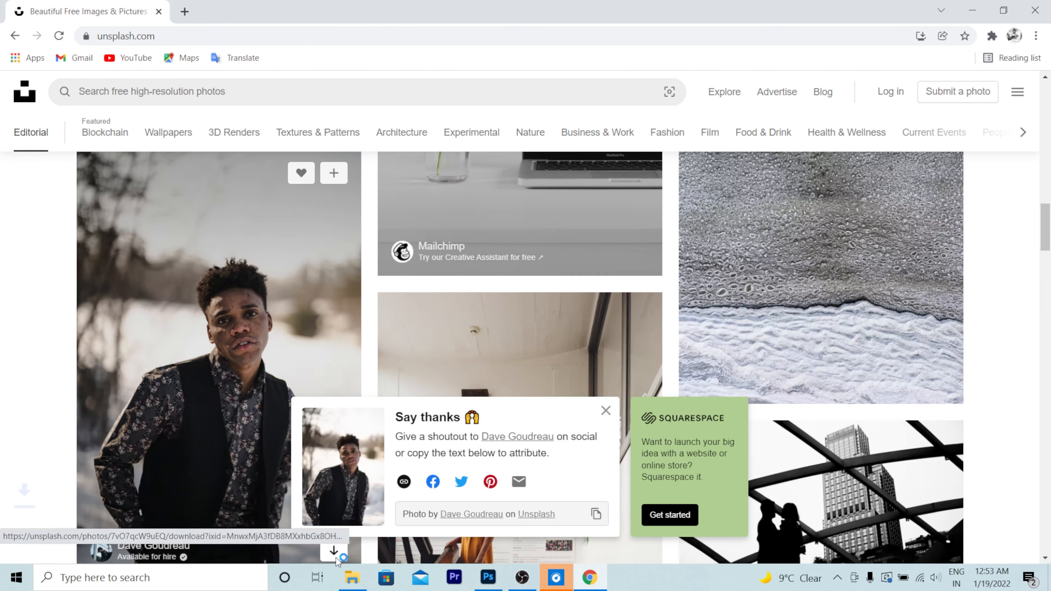
click(147, 545)
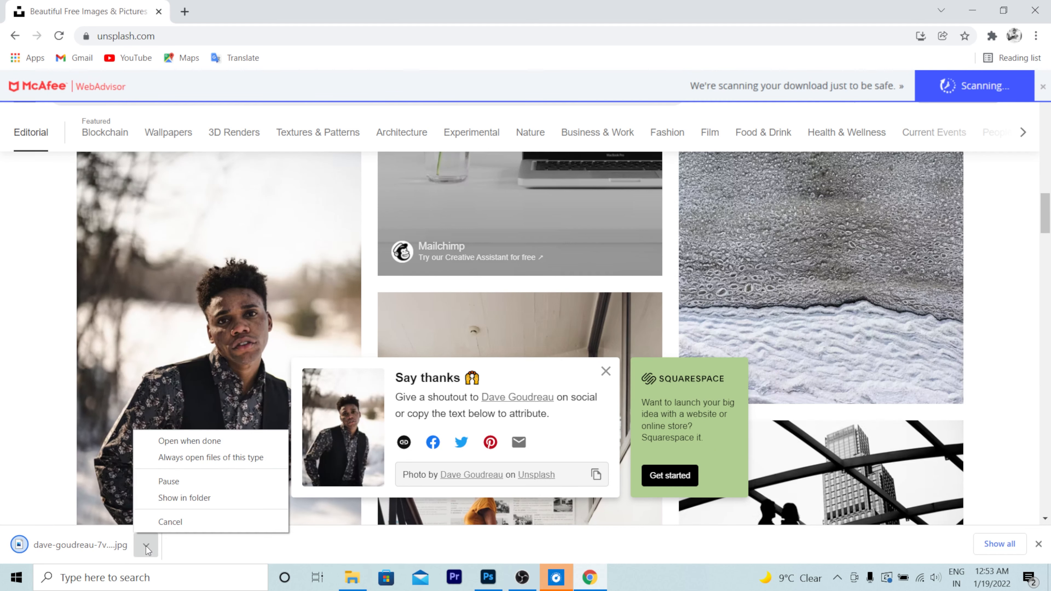
click(202, 497)
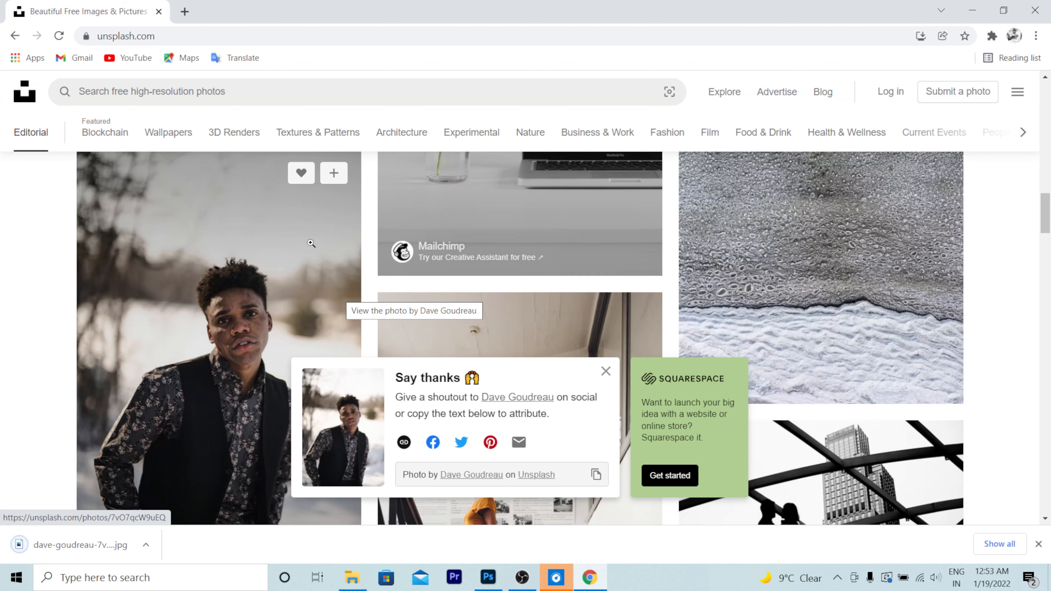
click(146, 544)
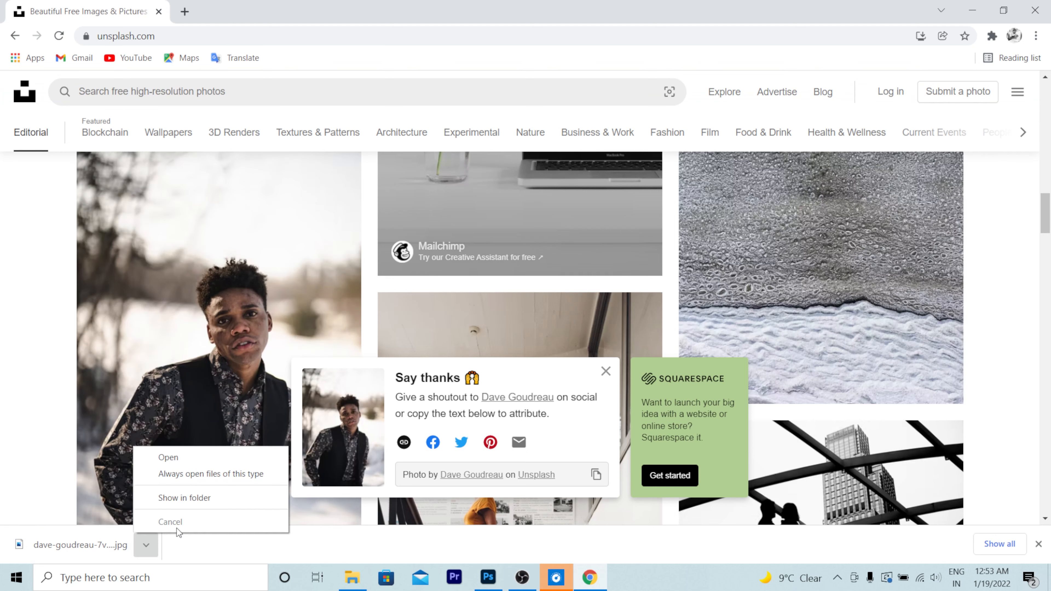
click(219, 498)
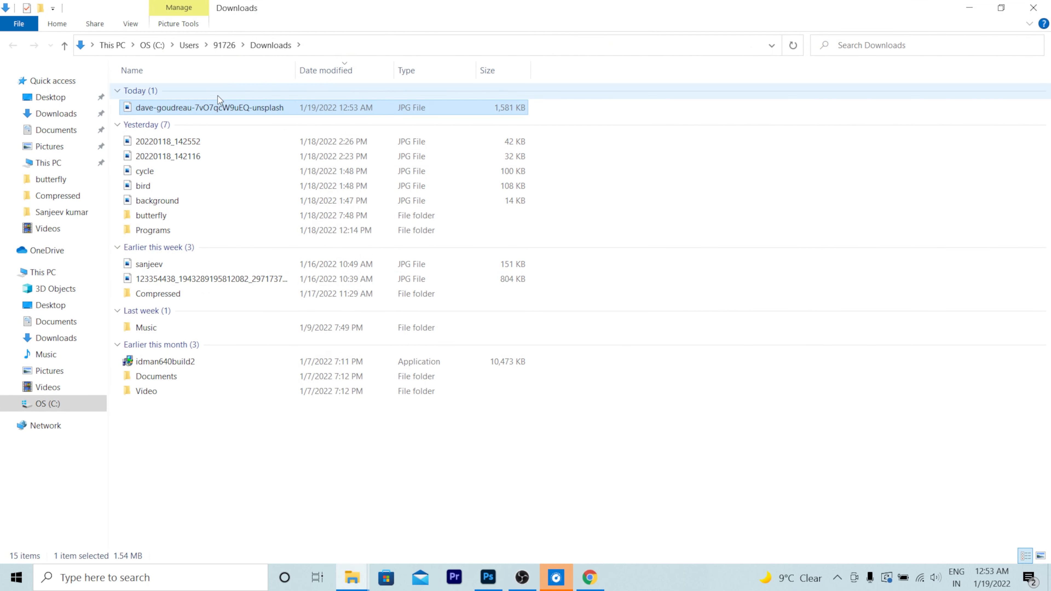
Step: Rename the downloaded portrait file as goodboy
right_click(235, 106)
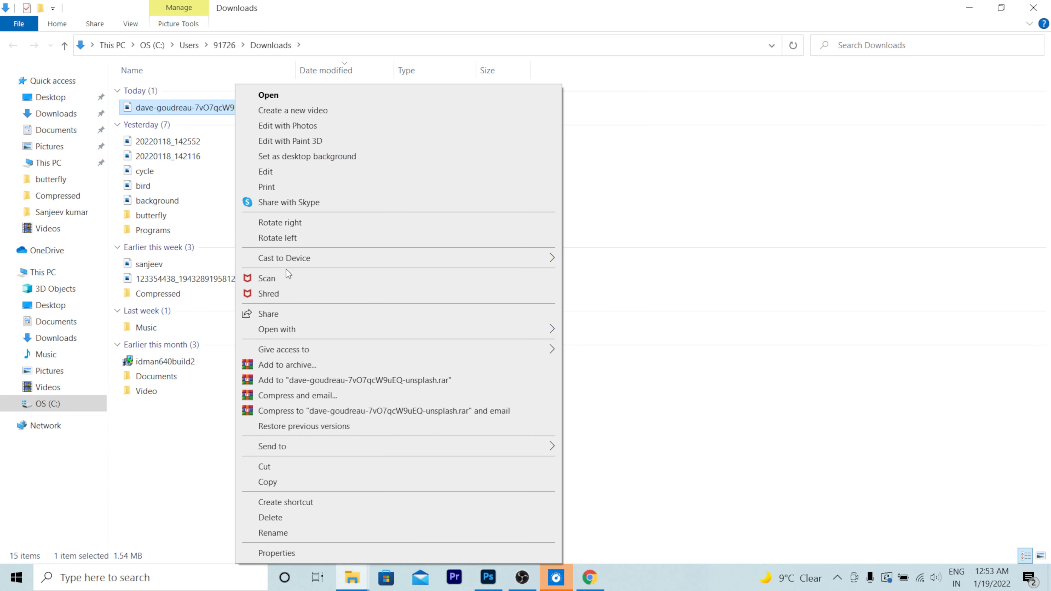
click(363, 536)
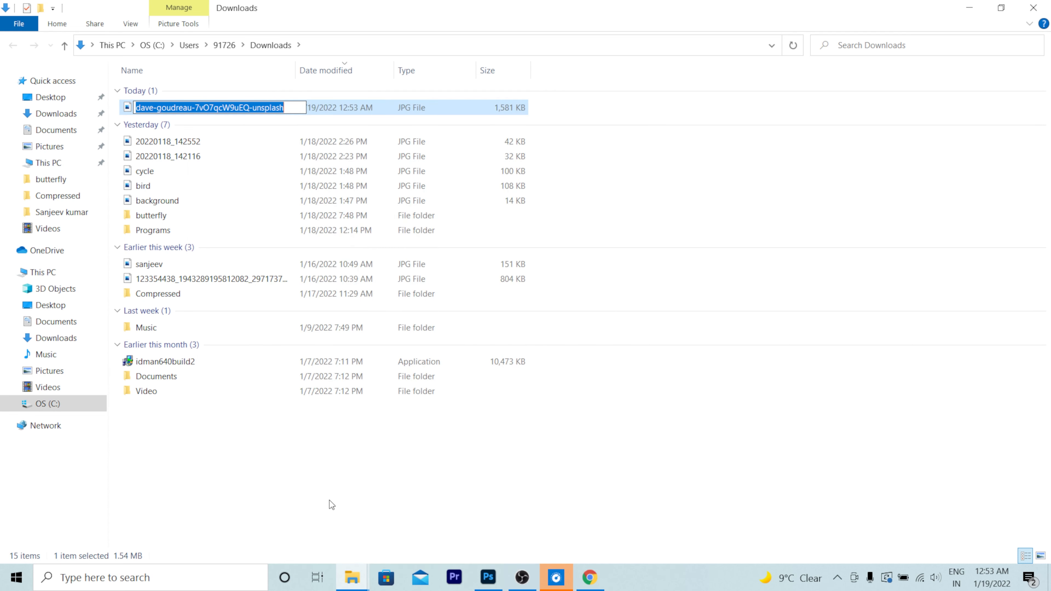
text(goo)
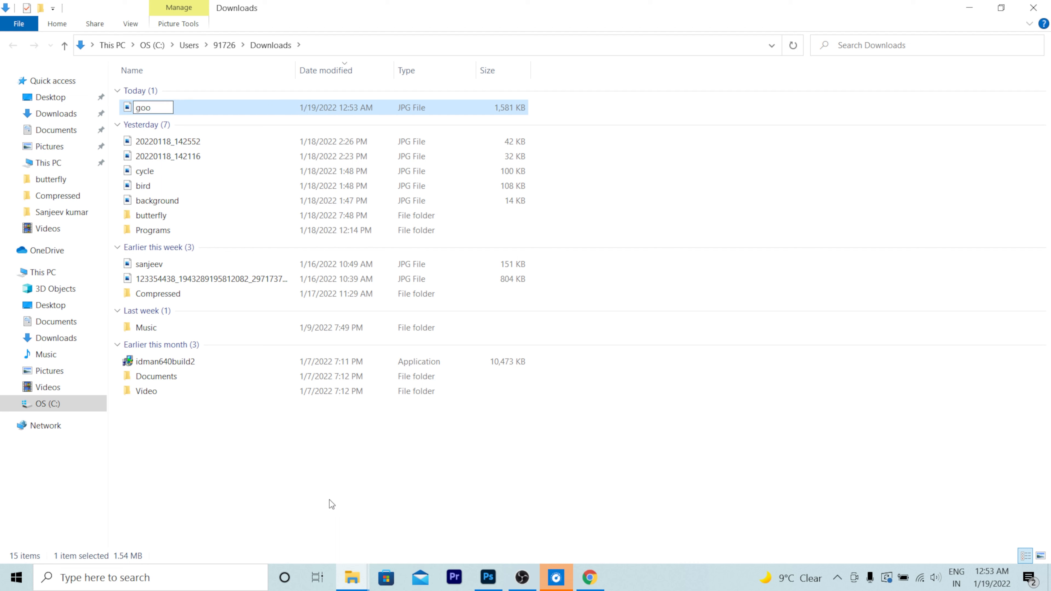
text(dboy)
key(Return)
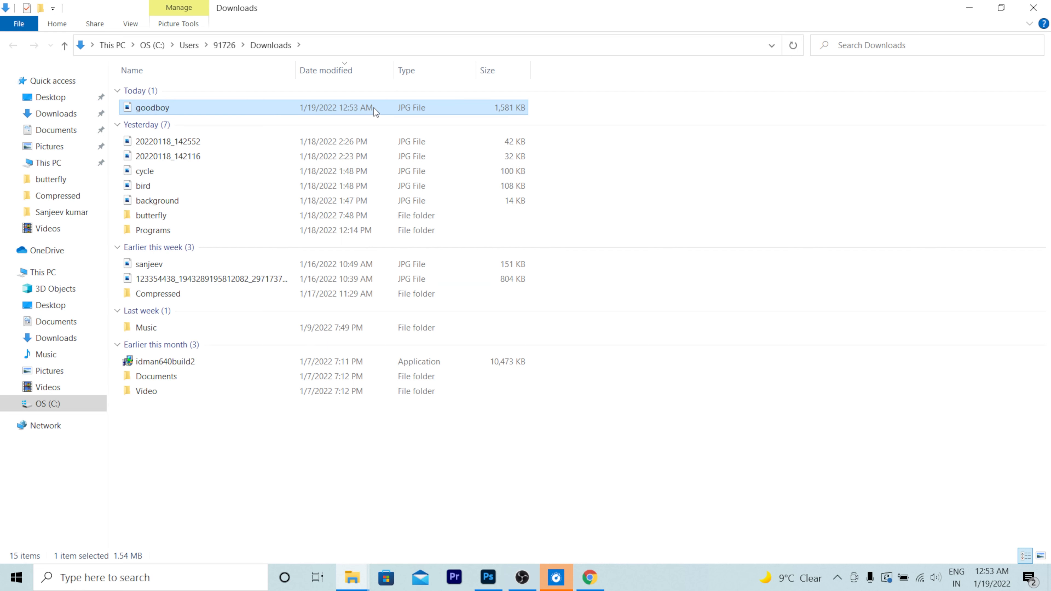
Step: Place the goodboy image from the Downloads folder centred in the class-1 Photoshop document at 18% scale
drag(333, 109, 401, 304)
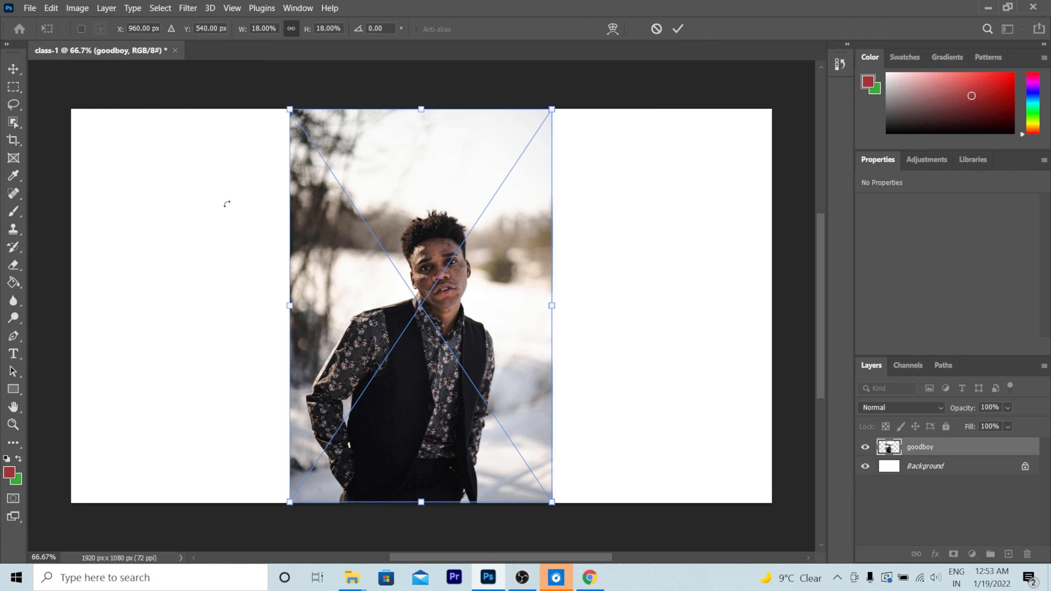
key(ctrl+plus)
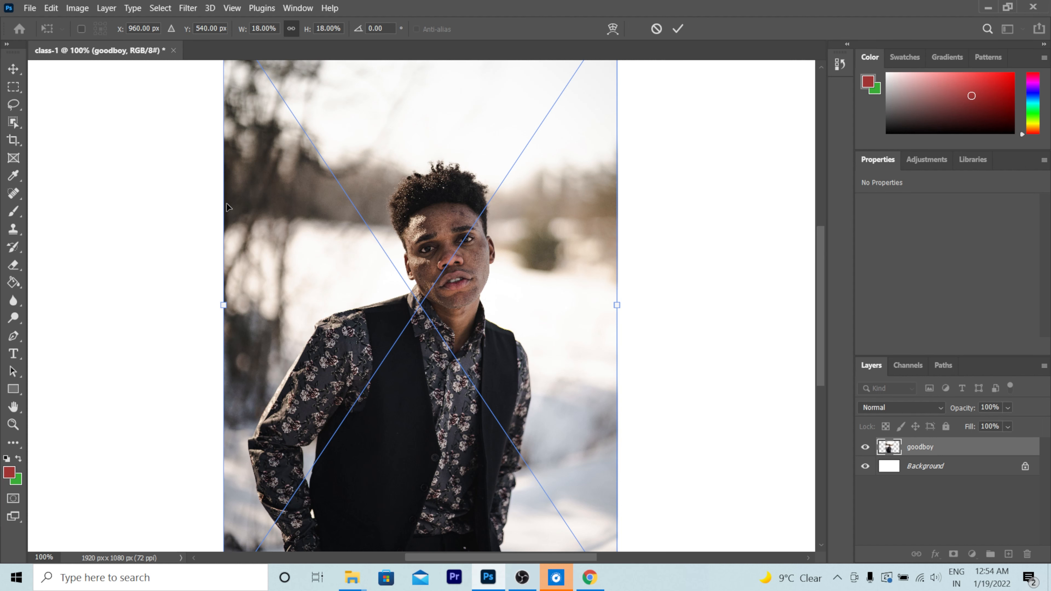
key(ctrl+minus)
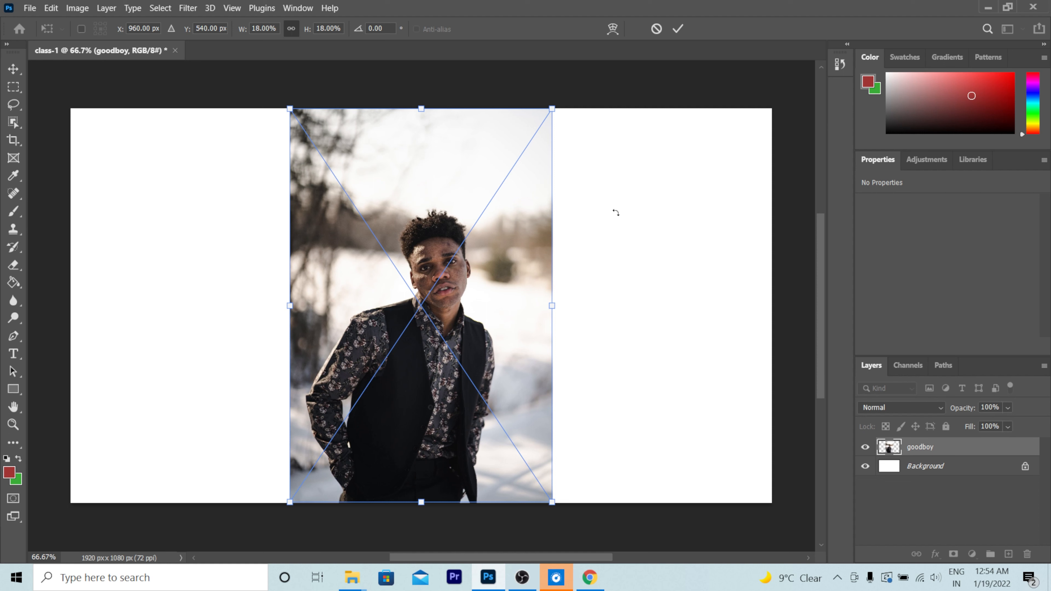
key(Return)
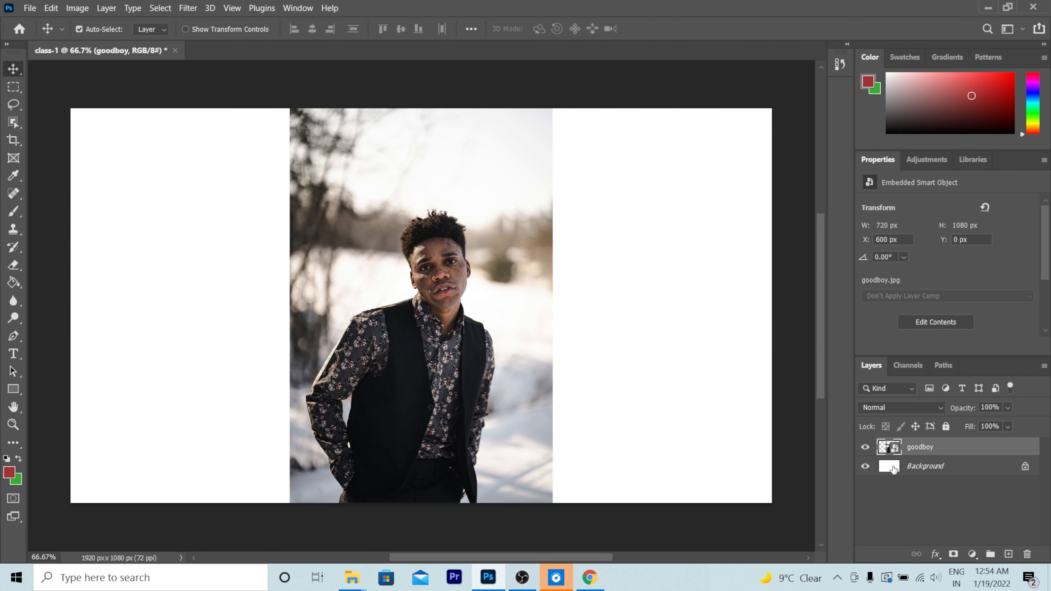
Step: Add a new empty layer above goodboy, and try a rectangular marquee of about 275 x 293 px around the man's head before deselecting it
key(ctrl+shift+alt+n)
key(m)
drag(391, 209, 491, 317)
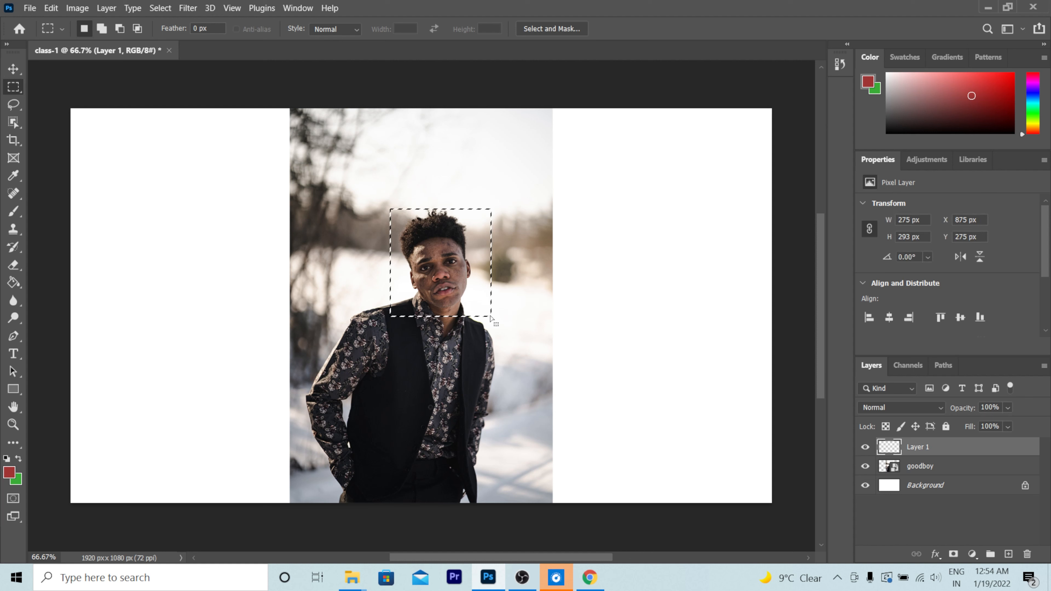
key(ctrl+d)
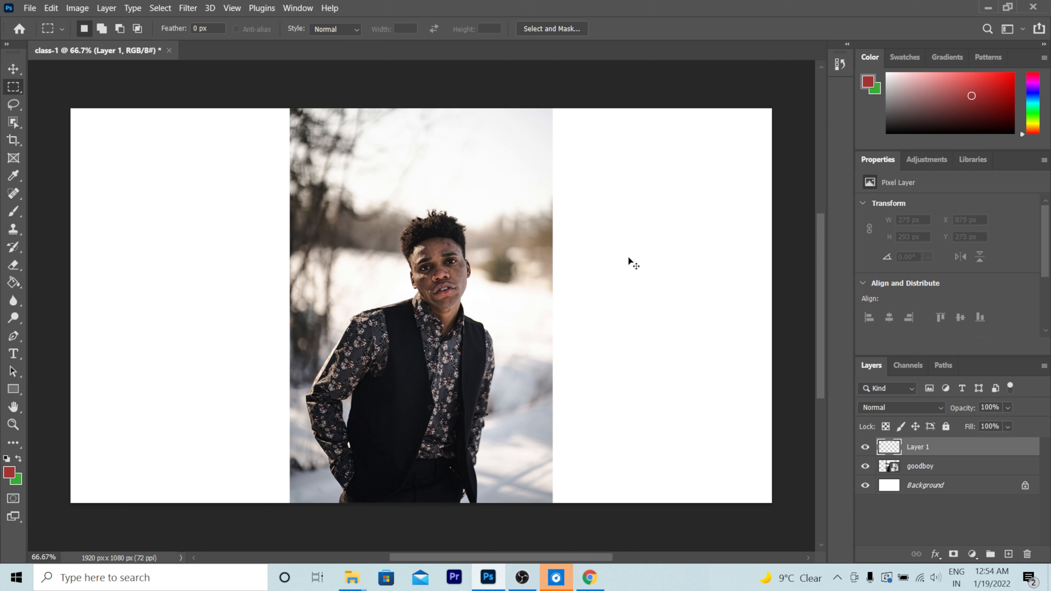
Step: Draw an elliptical selection about 298 x 308 px around the man's head and feather it by 20 pixels
right_click(14, 90)
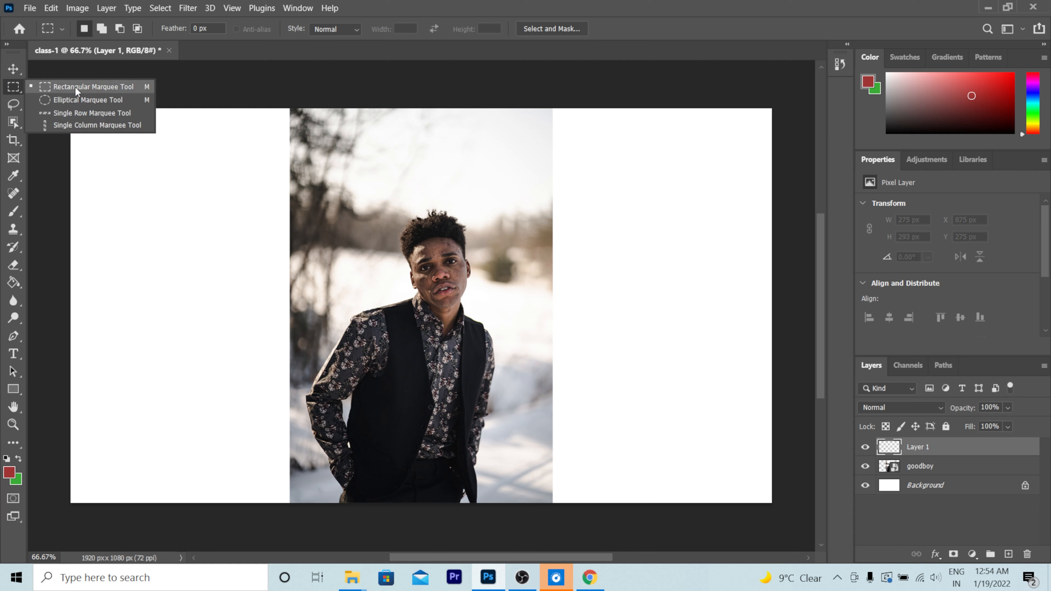
click(78, 99)
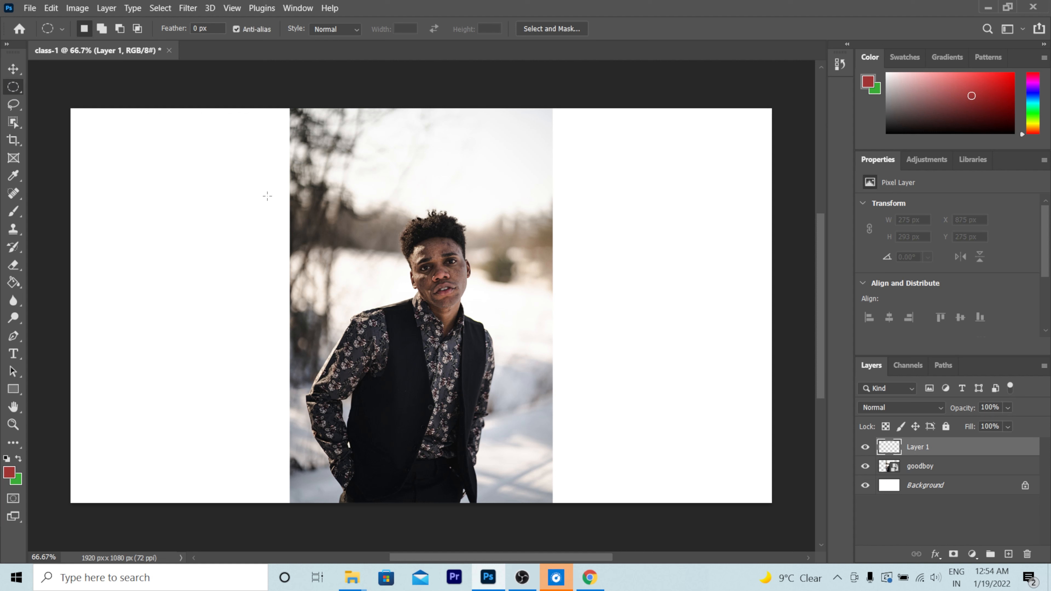
drag(386, 216, 490, 318)
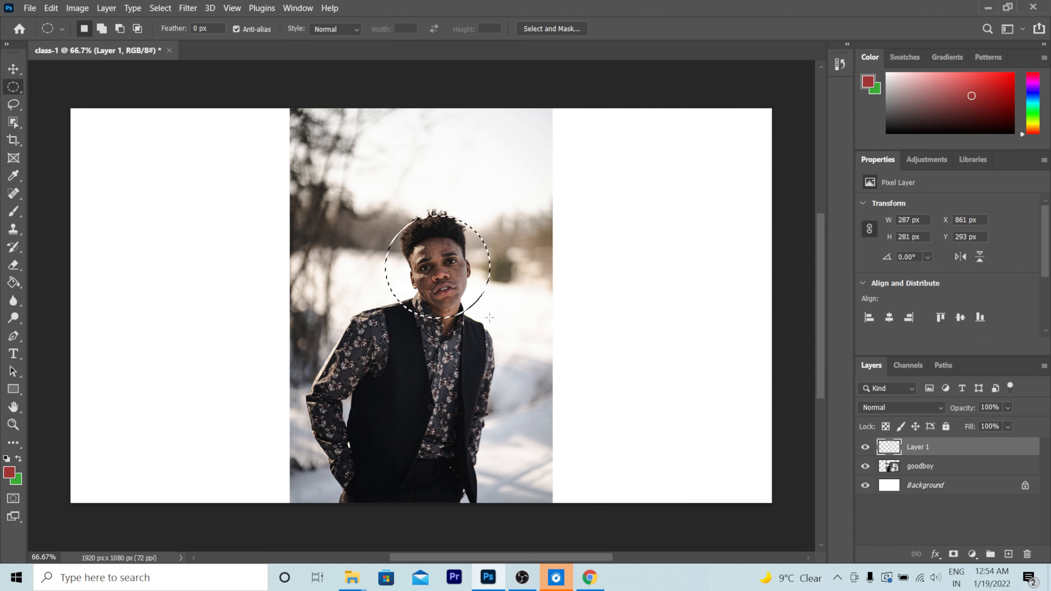
right_click(468, 271)
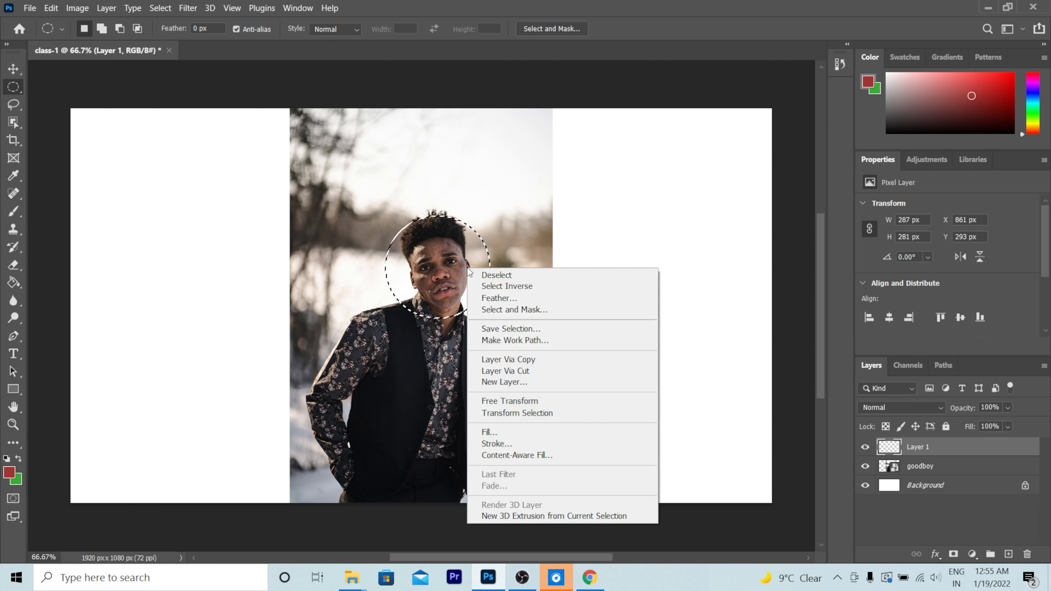
click(514, 298)
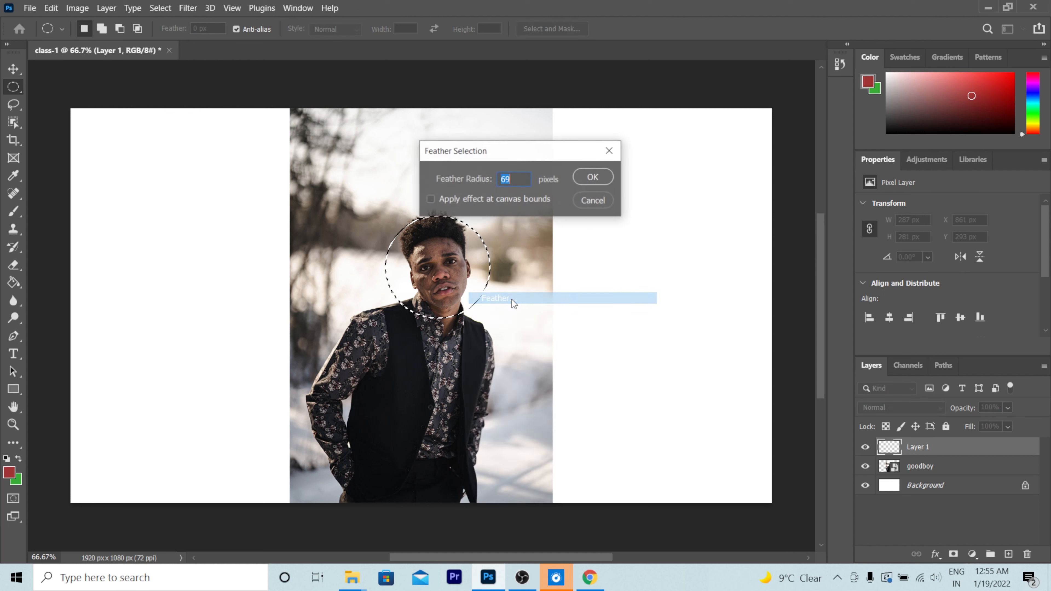
text(20)
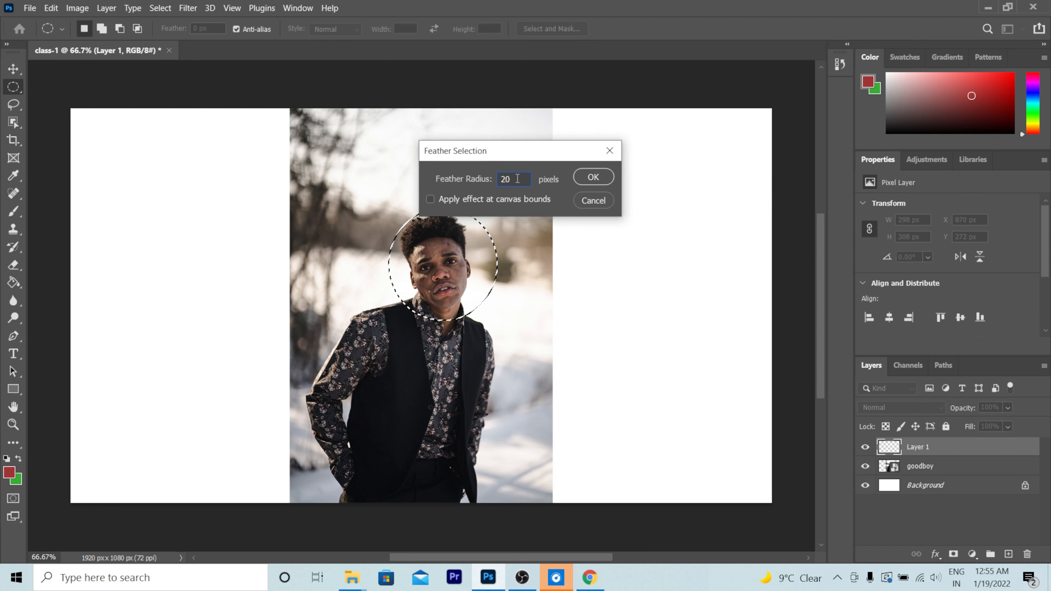
click(593, 177)
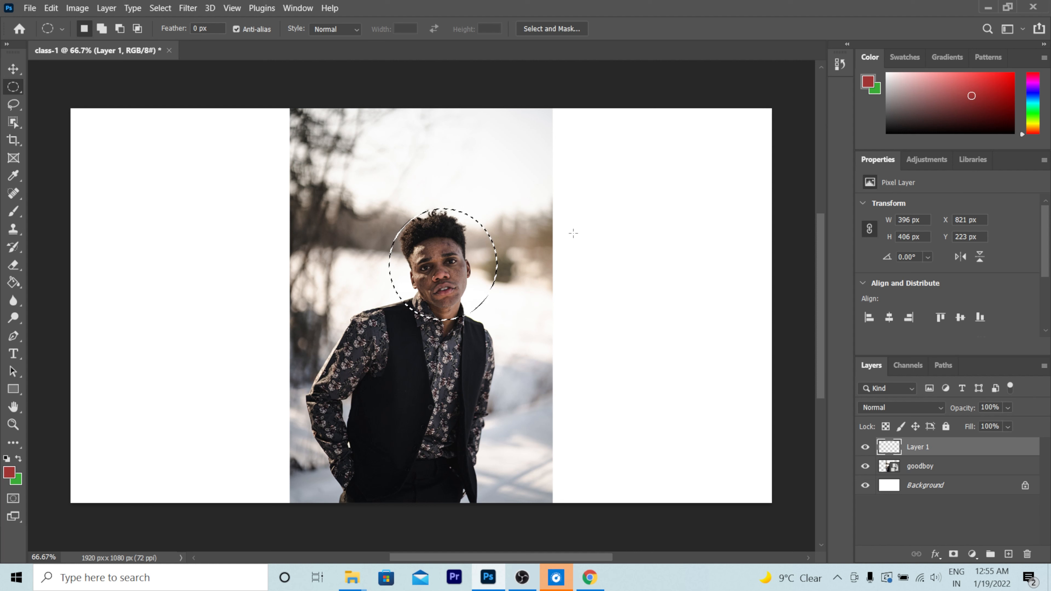
Step: Try filling the feathered elliptical selection with the red foreground colour and undo the fill
key(alt+BackSpace)
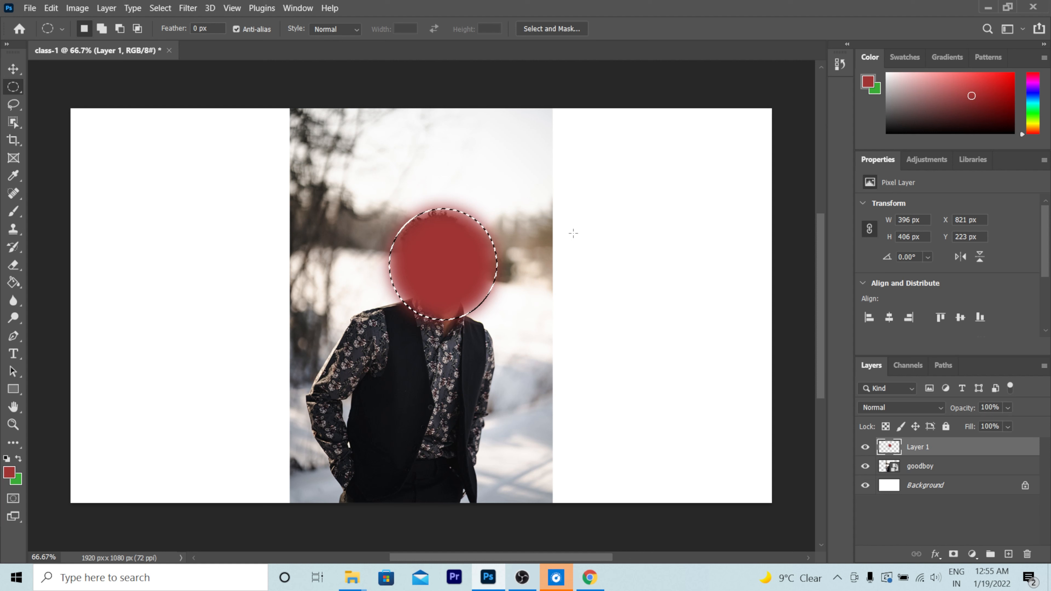
key(ctrl+z)
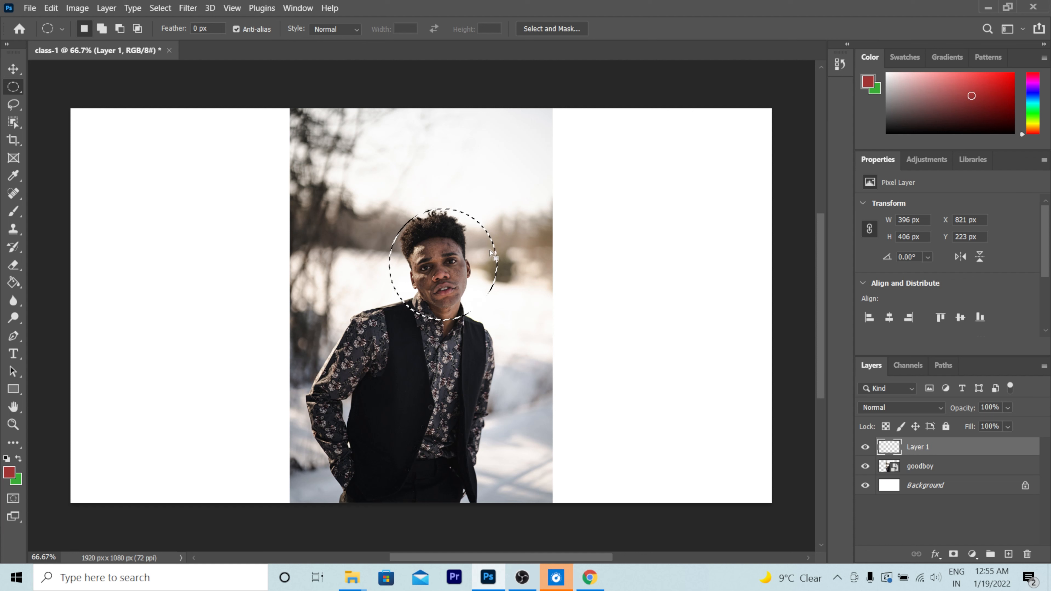
Step: Invert the feathered selection, fill the area around the head with the green background colour on the new layer, and deselect
right_click(473, 243)
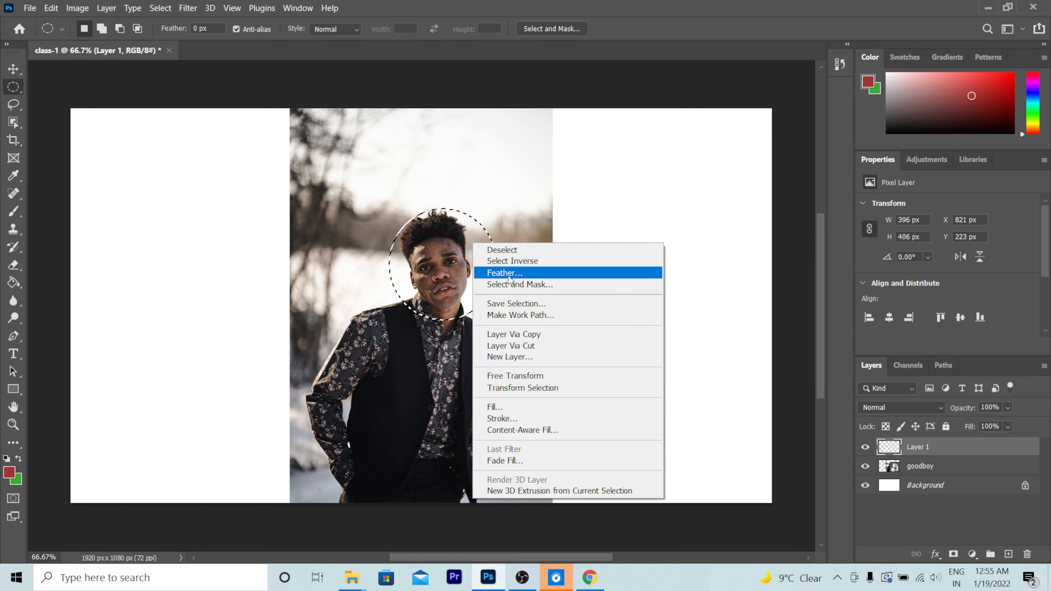
click(530, 260)
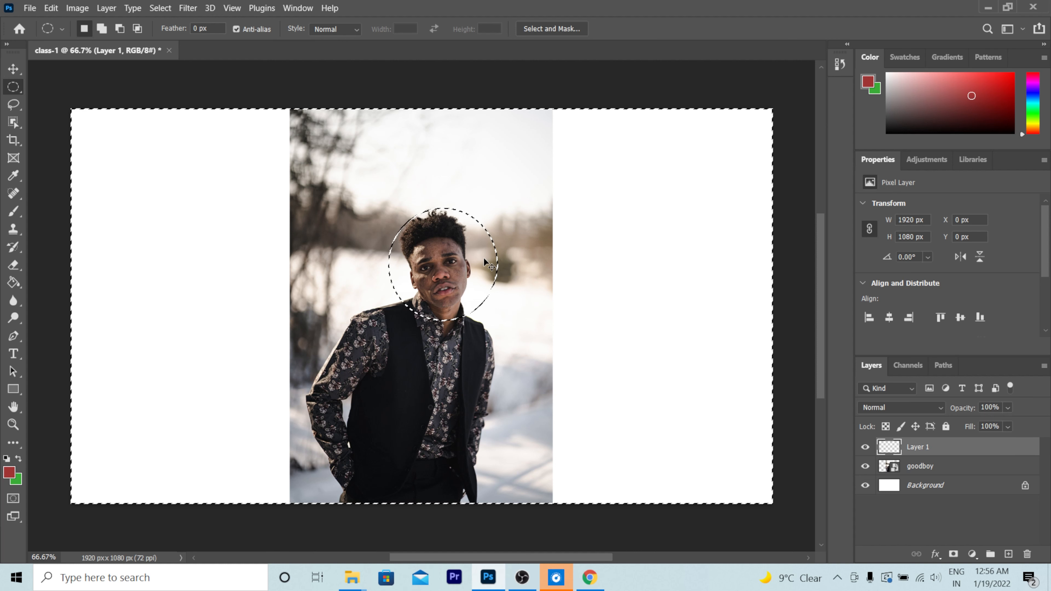
key(ctrl+BackSpace)
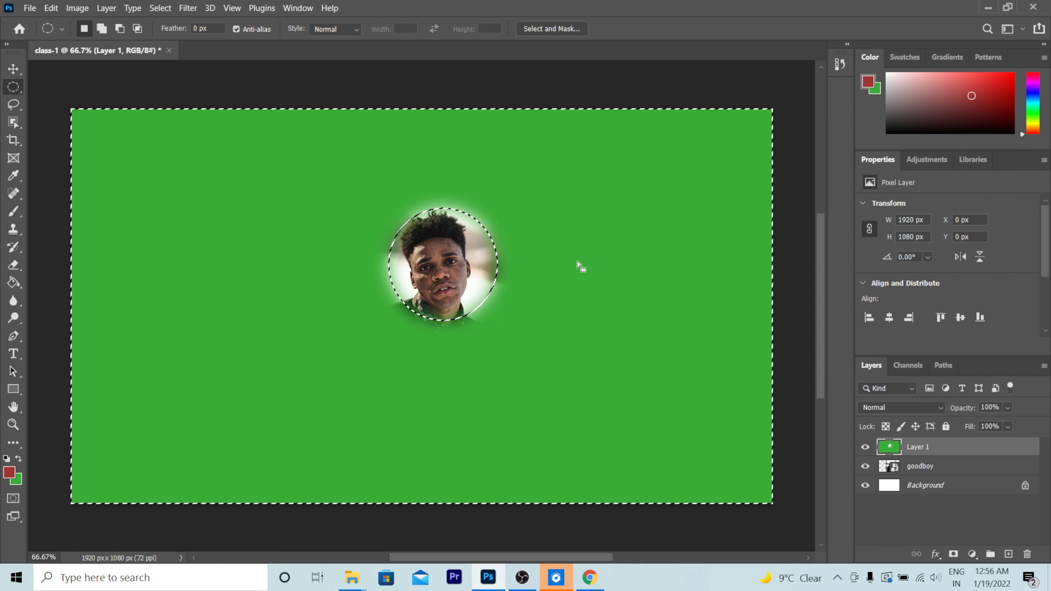
key(ctrl+d)
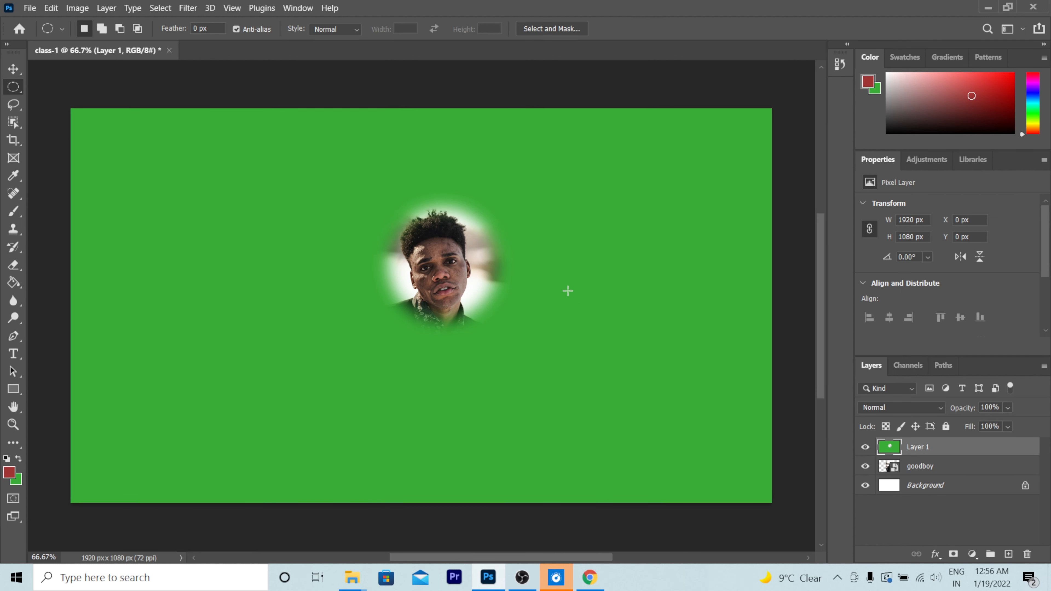
drag(473, 255, 475, 305)
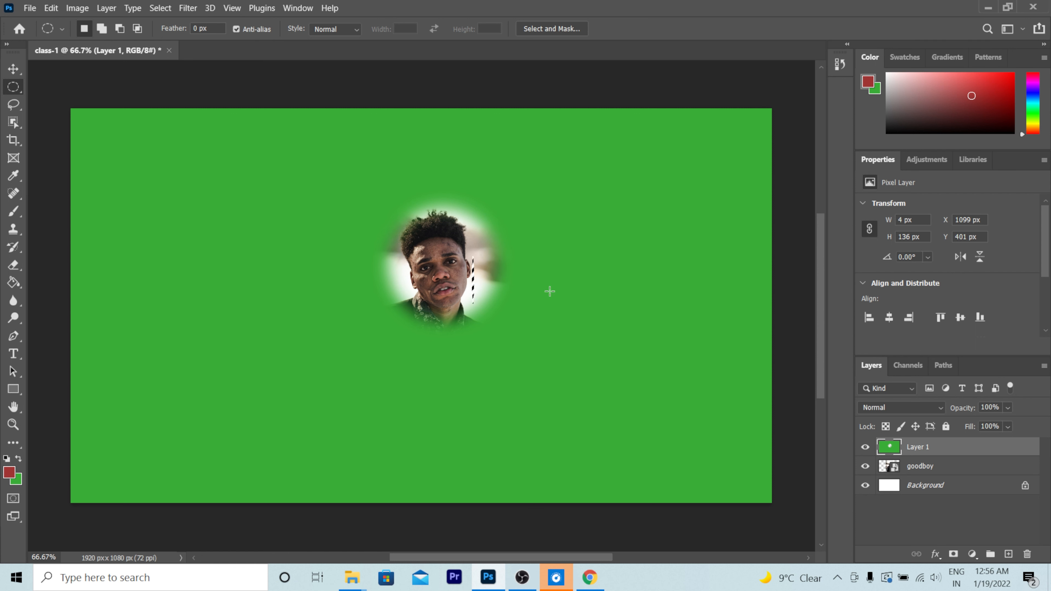
key(ctrl+d)
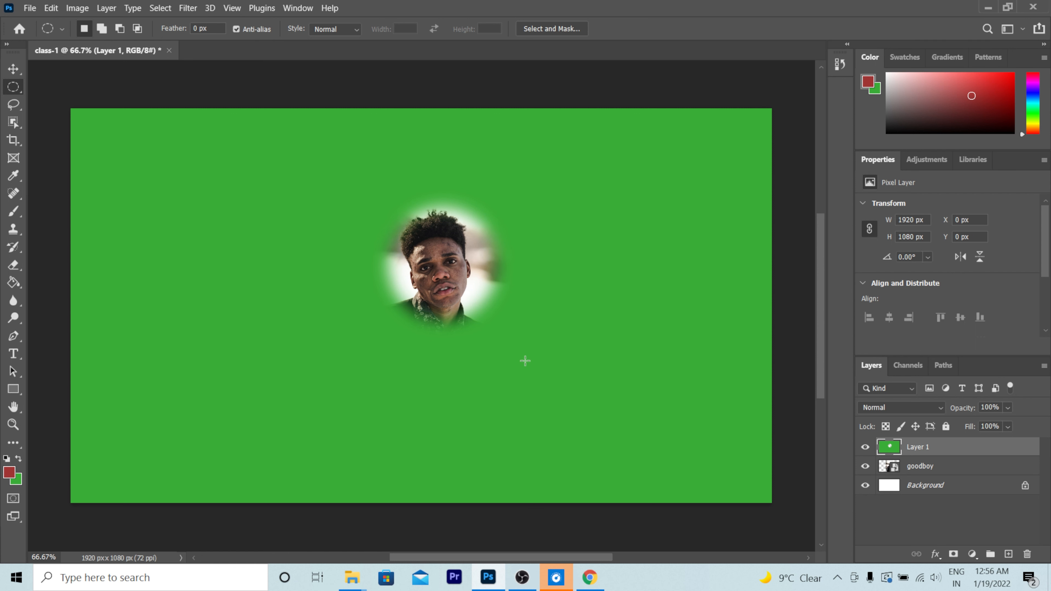